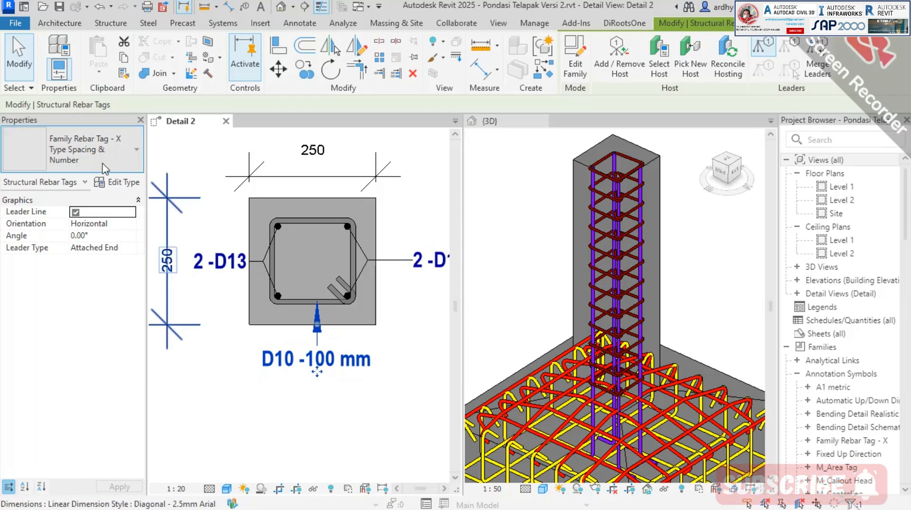
Change the stirrup tag below the column section to the Quantity Type Spacing & Number - 1 Line type of Family Rebar Tag - X.
{"action": "left_click", "coordinate": [114, 162]}
{"action": "scroll", "coordinate": [94, 233], "scroll_direction": "up", "scroll_amount": 3}
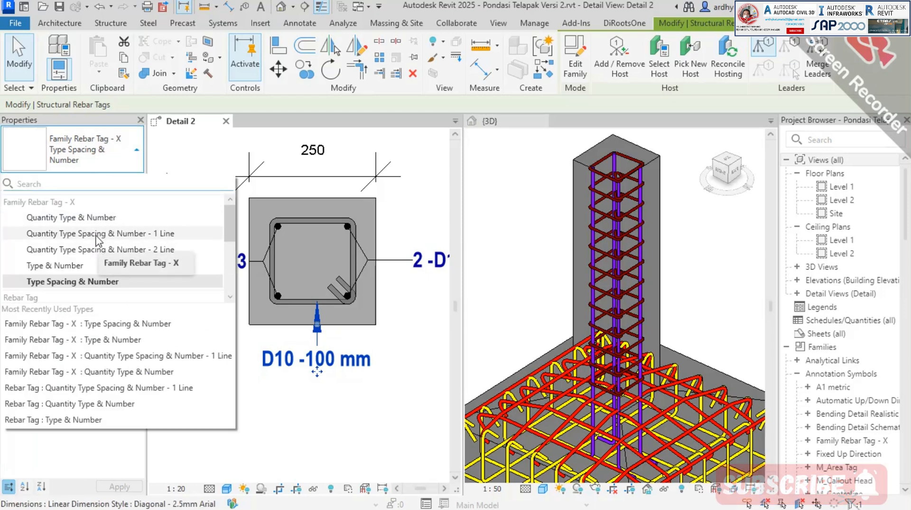
{"action": "left_click", "coordinate": [97, 234]}
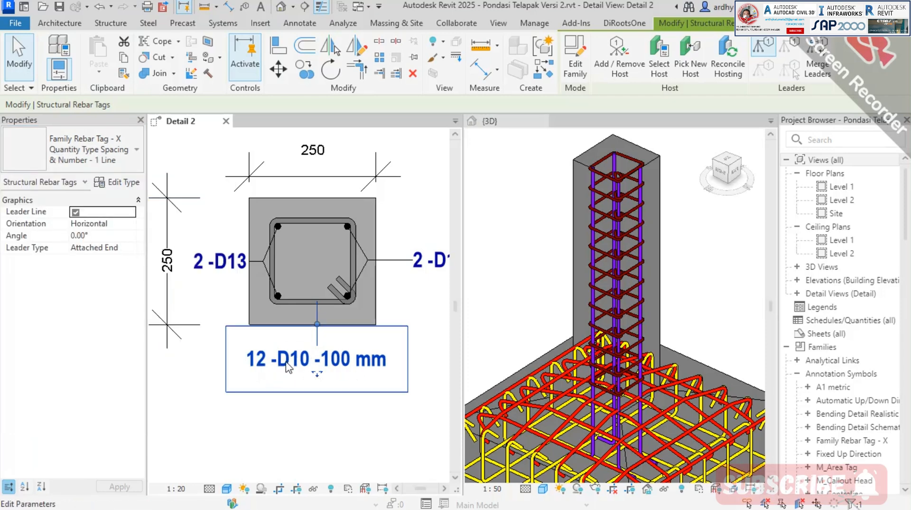
{"action": "left_click", "coordinate": [335, 409]}
Set the spacing of the column's D10 stirrup set to 125 mm, working from the 3D view.
{"action": "scroll", "coordinate": [534, 242], "scroll_direction": "down", "scroll_amount": 1}
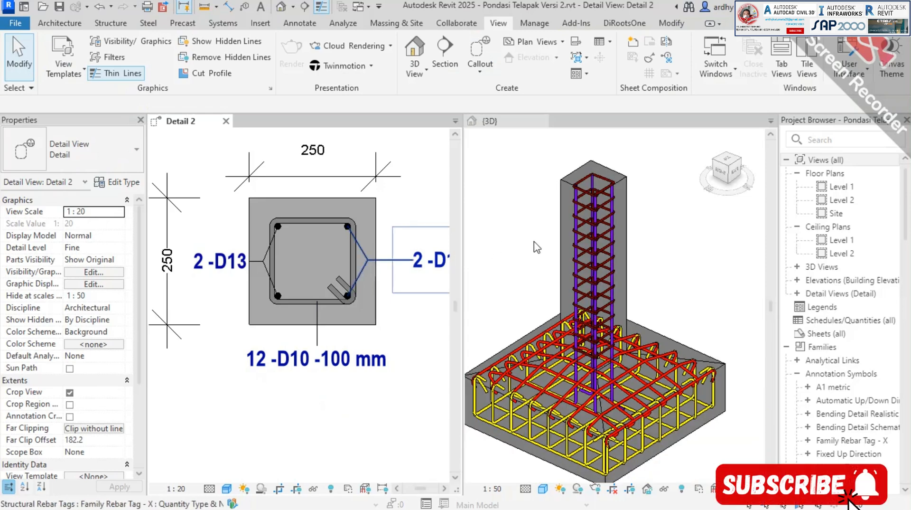
{"action": "scroll", "coordinate": [534, 241], "scroll_direction": "down", "scroll_amount": 1}
{"action": "left_click", "coordinate": [693, 274]}
{"action": "scroll", "coordinate": [668, 263], "scroll_direction": "up", "scroll_amount": 2}
{"action": "scroll", "coordinate": [347, 186], "scroll_direction": "down", "scroll_amount": 1}
{"action": "left_click", "coordinate": [366, 236]}
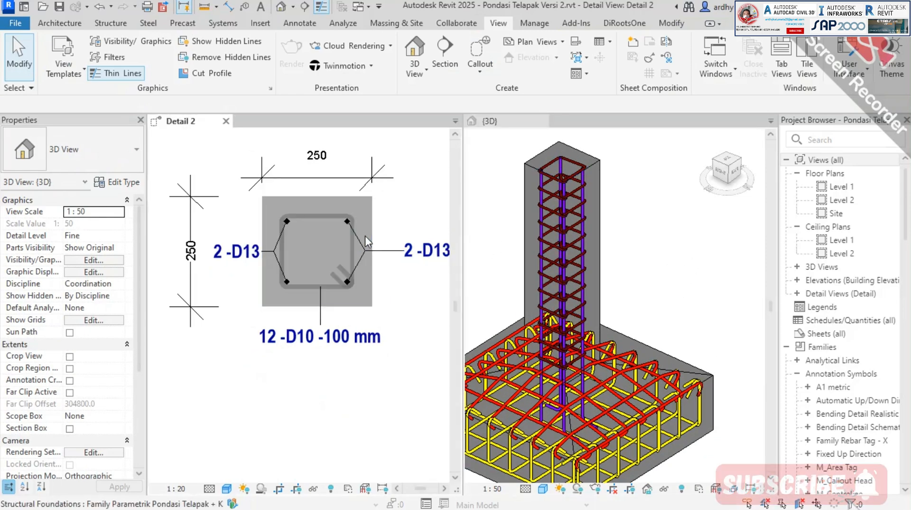
{"action": "middle_click_drag", "start_coordinate": [411, 226], "coordinate": [391, 260]}
{"action": "middle_click_drag", "start_coordinate": [675, 272], "coordinate": [719, 263]}
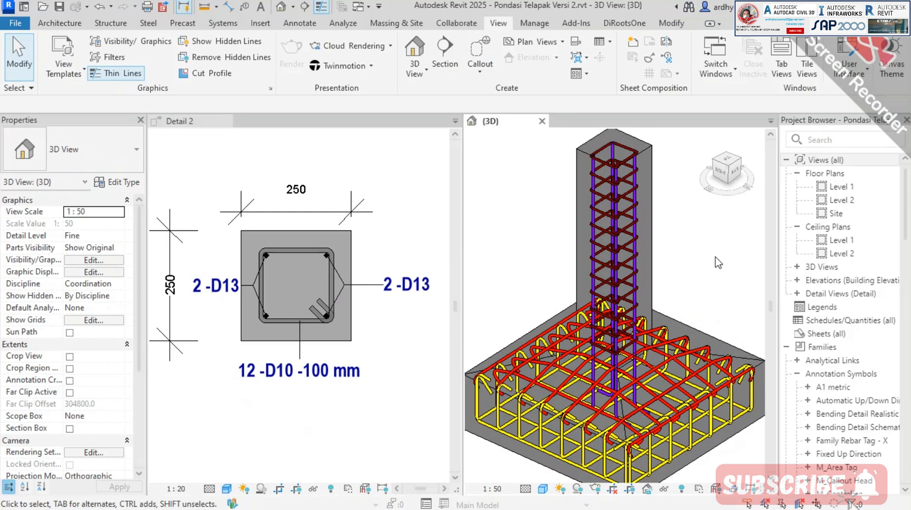
{"action": "left_click", "coordinate": [611, 175]}
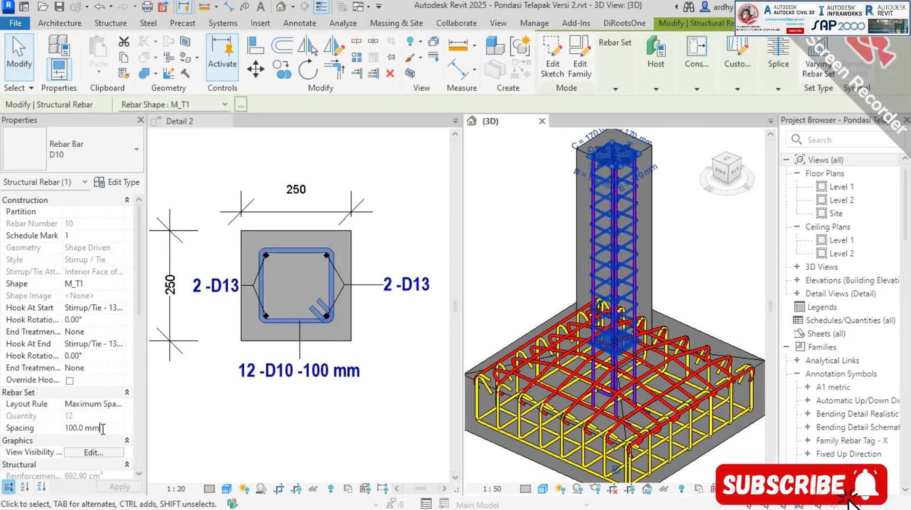
{"action": "left_click", "coordinate": [111, 428]}
{"action": "type", "text": "12"}
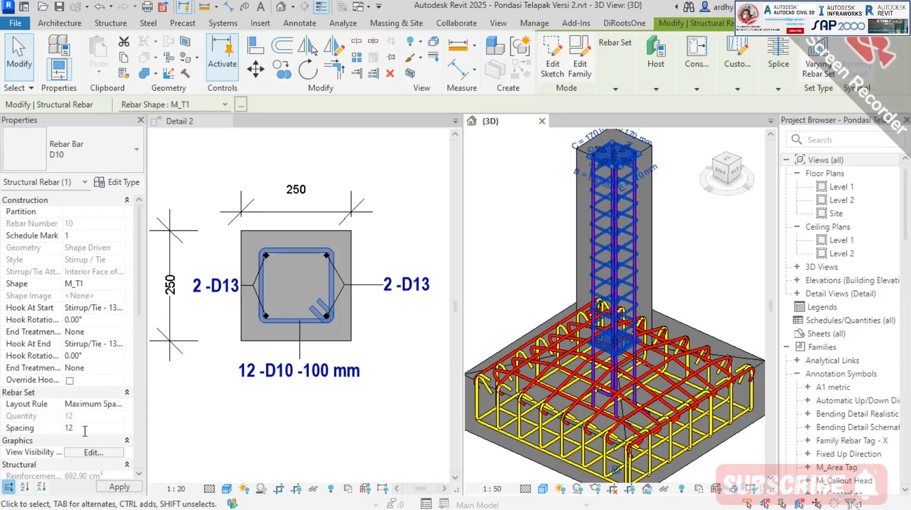
{"action": "type", "text": "5"}
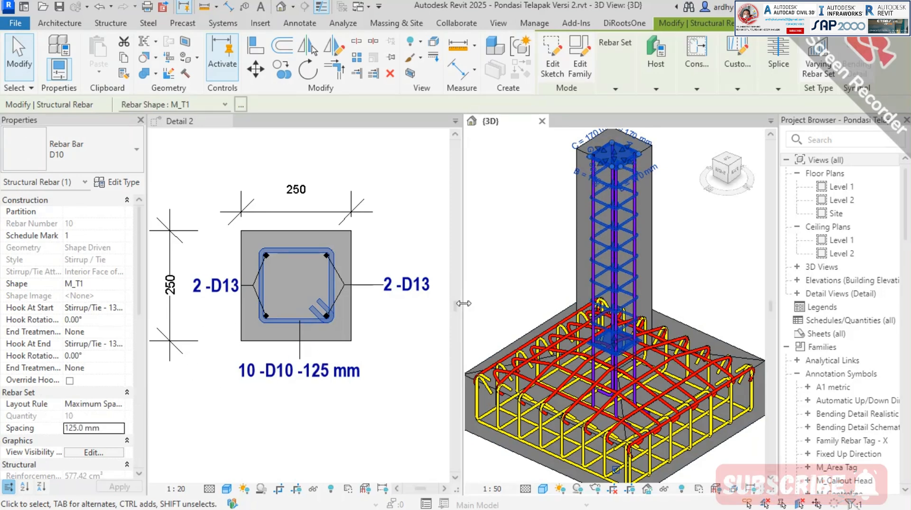
{"action": "left_click", "coordinate": [500, 260]}
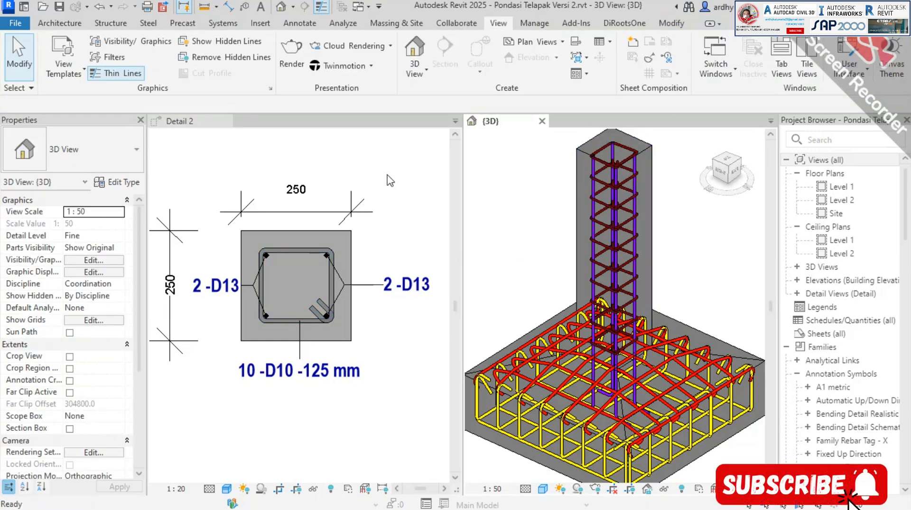
Place a realistic bending detail of the column's D10 stirrup below the tagged cross-section in the Detail 2 view.
{"action": "left_click", "coordinate": [395, 162]}
{"action": "middle_click_drag", "start_coordinate": [344, 230], "coordinate": [345, 197]}
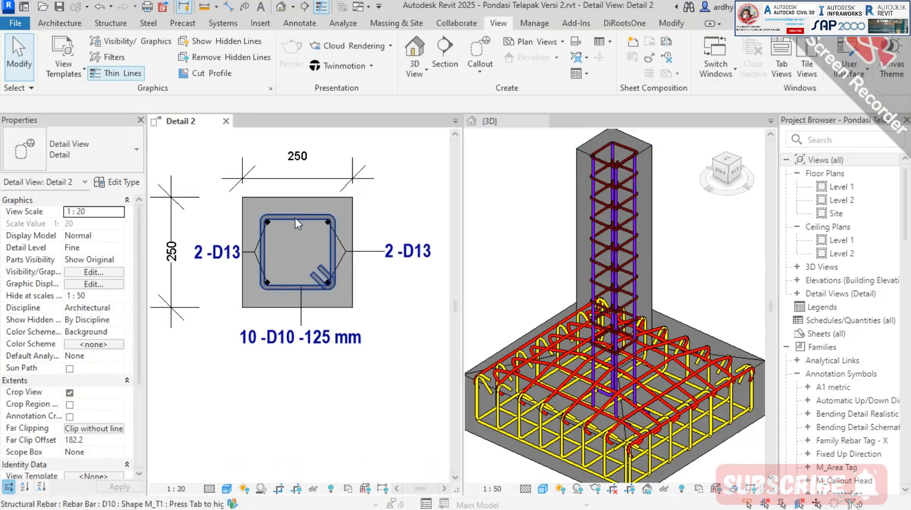
{"action": "left_click", "coordinate": [312, 216]}
{"action": "scroll", "coordinate": [311, 217], "scroll_direction": "down", "scroll_amount": 2}
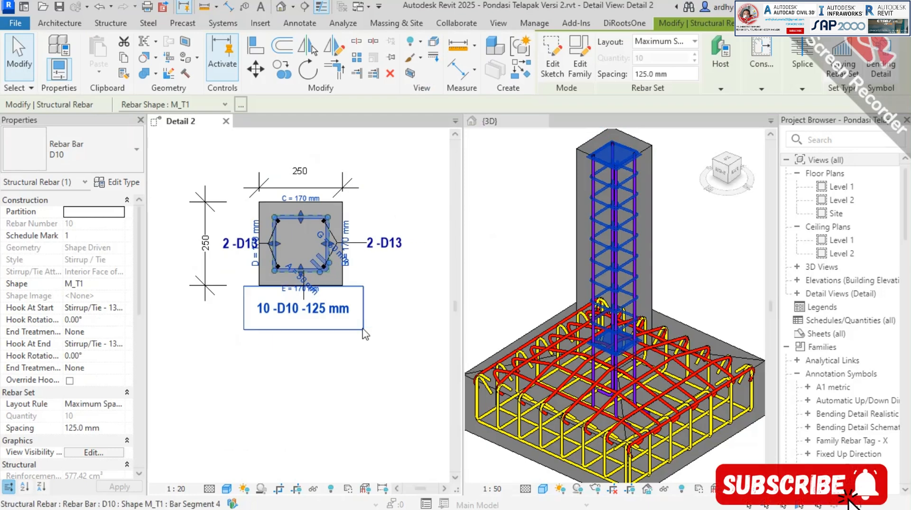
{"action": "key", "text": "Escape"}
{"action": "scroll", "coordinate": [310, 273], "scroll_direction": "up", "scroll_amount": 1}
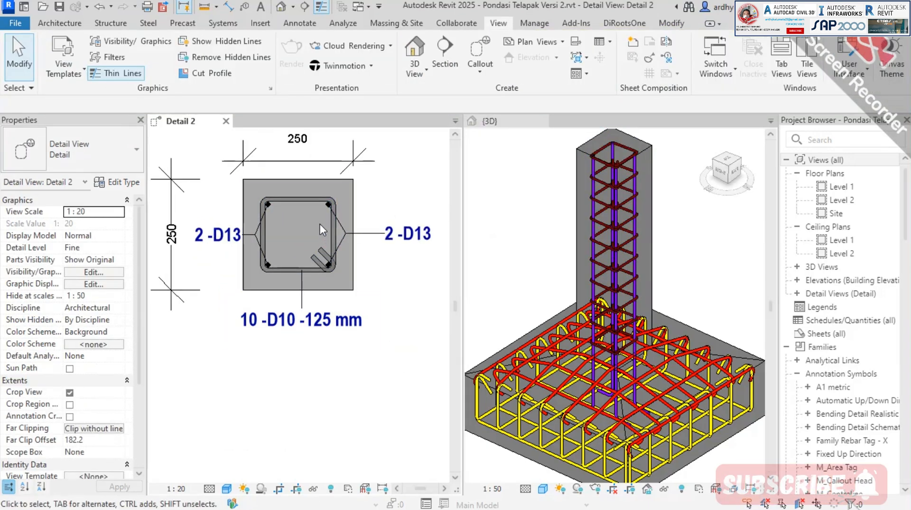
{"action": "left_click", "coordinate": [312, 198]}
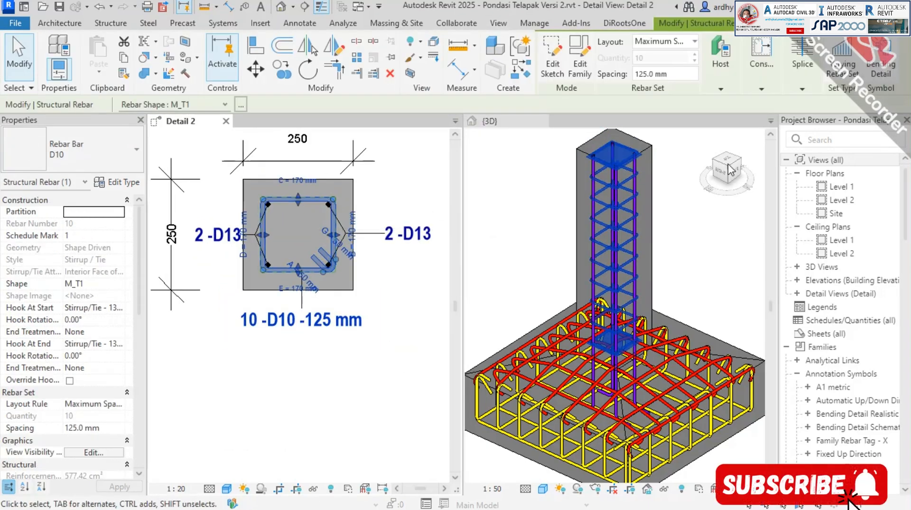
{"action": "left_click", "coordinate": [872, 74]}
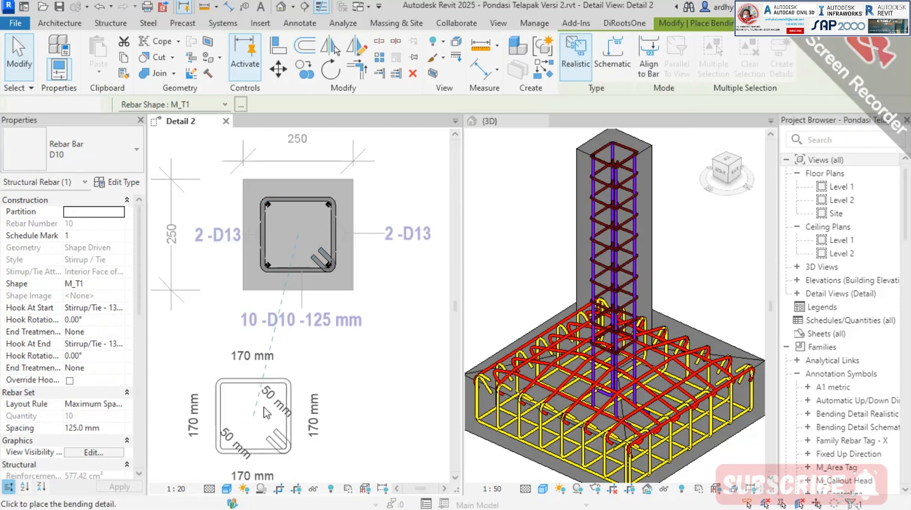
{"action": "left_click", "coordinate": [298, 410]}
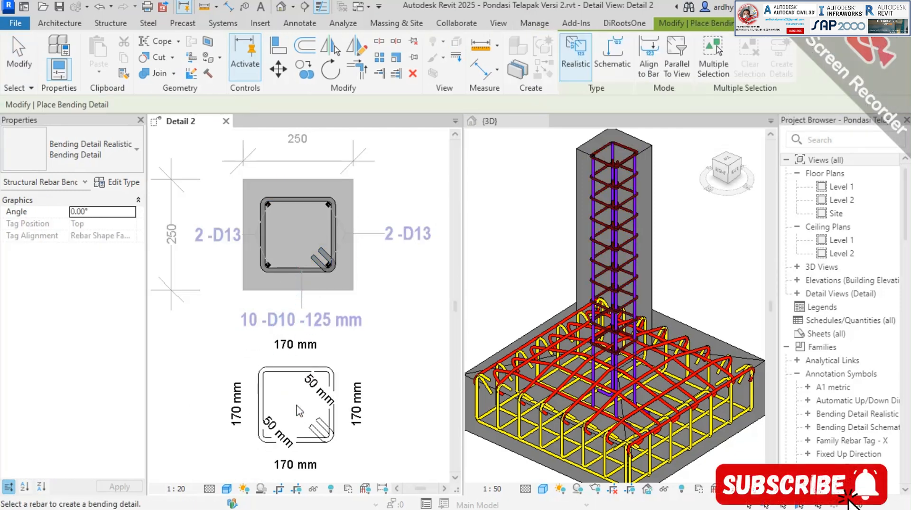
{"action": "key", "text": "Escape"}
{"action": "key", "text": "Escape"}
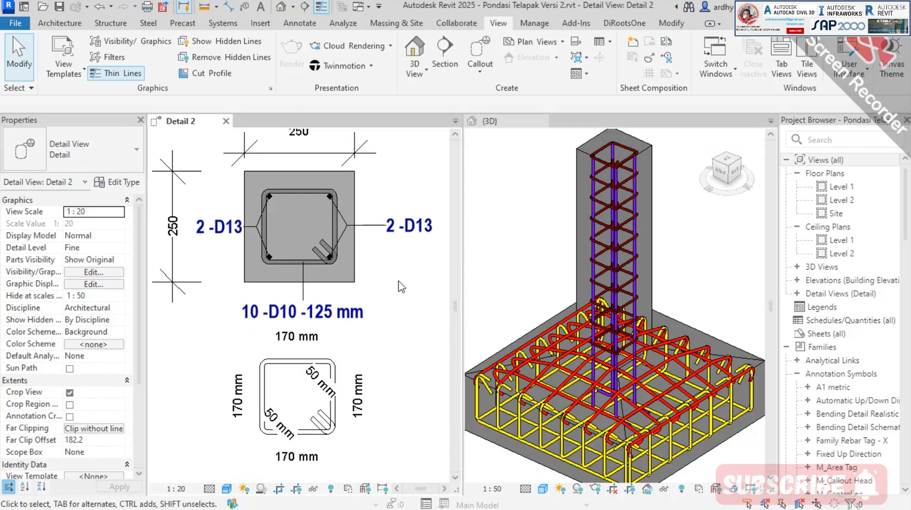
Examine the tagged column section and its bending detail alongside the 3D reinforcement of the column and footing.
{"action": "scroll", "coordinate": [401, 286], "scroll_direction": "down", "scroll_amount": 2}
{"action": "left_click", "coordinate": [546, 259]}
{"action": "middle_click_drag", "start_coordinate": [546, 259], "coordinate": [555, 236]}
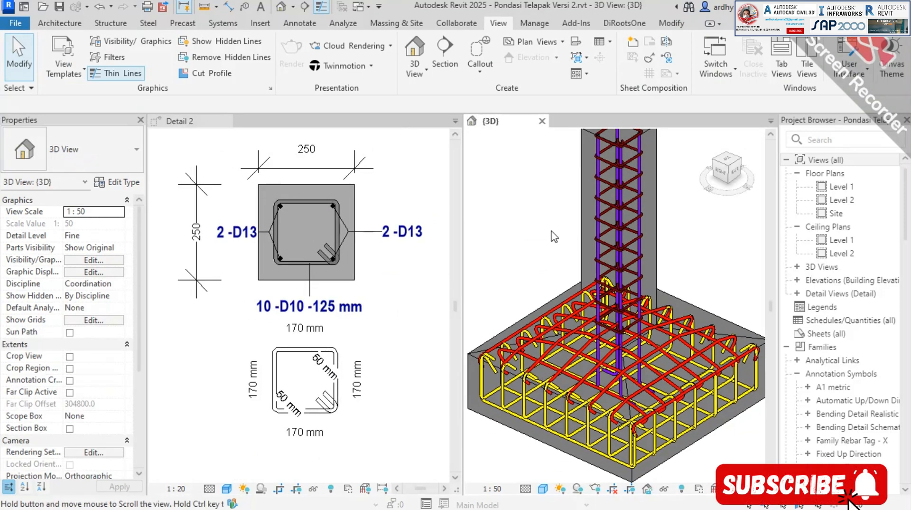
{"action": "left_click", "coordinate": [394, 314]}
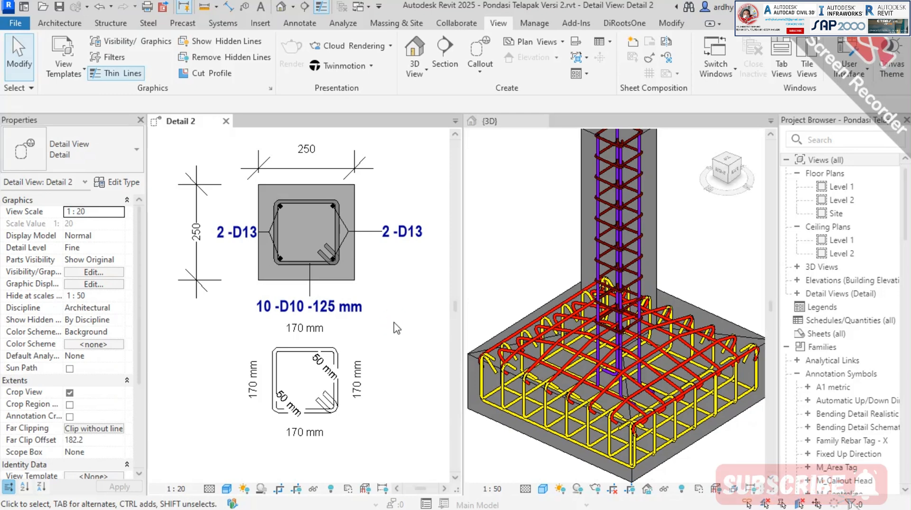
{"action": "left_click", "coordinate": [554, 212]}
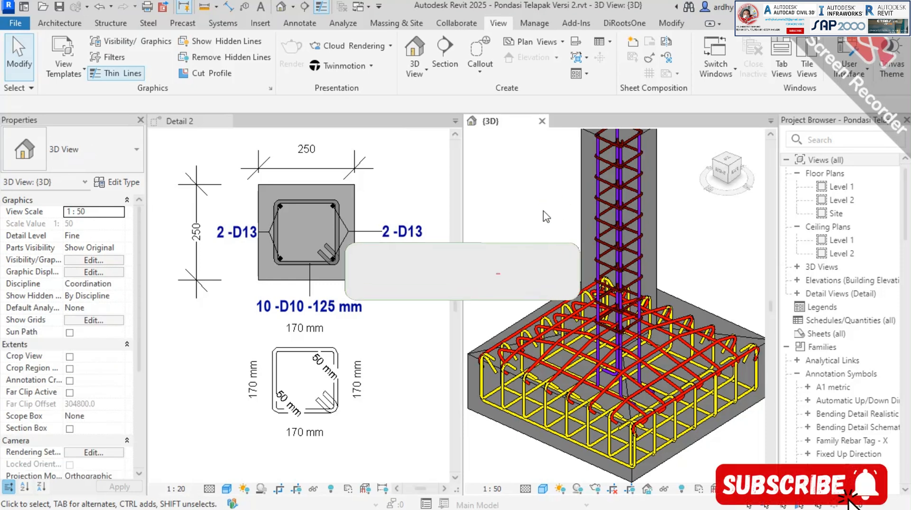
{"action": "scroll", "coordinate": [551, 218], "scroll_direction": "down", "scroll_amount": 1}
{"action": "middle_click_drag", "start_coordinate": [562, 221], "coordinate": [595, 241]}
{"action": "scroll", "coordinate": [595, 241], "scroll_direction": "up", "scroll_amount": 1}
{"action": "left_click", "coordinate": [409, 293]}
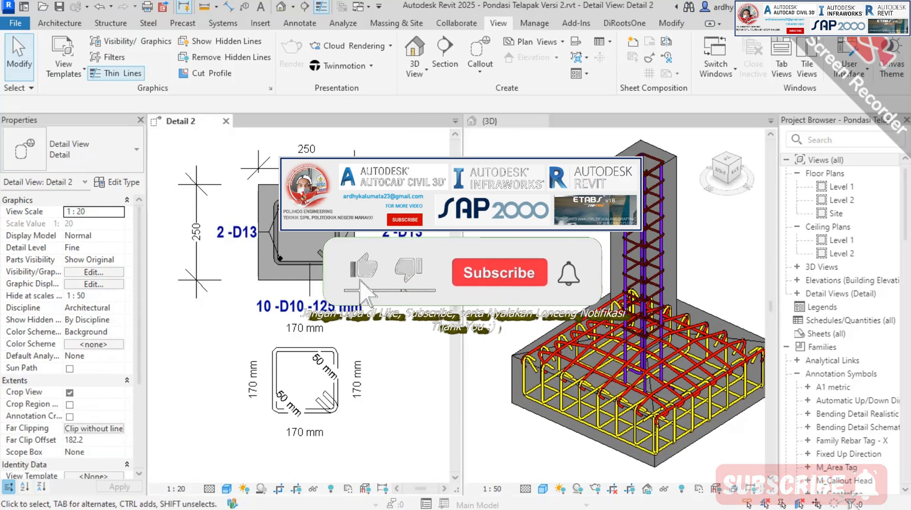
{"action": "mouse_move", "coordinate": [408, 293]}
{"action": "middle_mouse_down"}
{"action": "mouse_move", "coordinate": [397, 306]}
{"action": "mouse_move", "coordinate": [407, 301]}
{"action": "middle_mouse_up"}
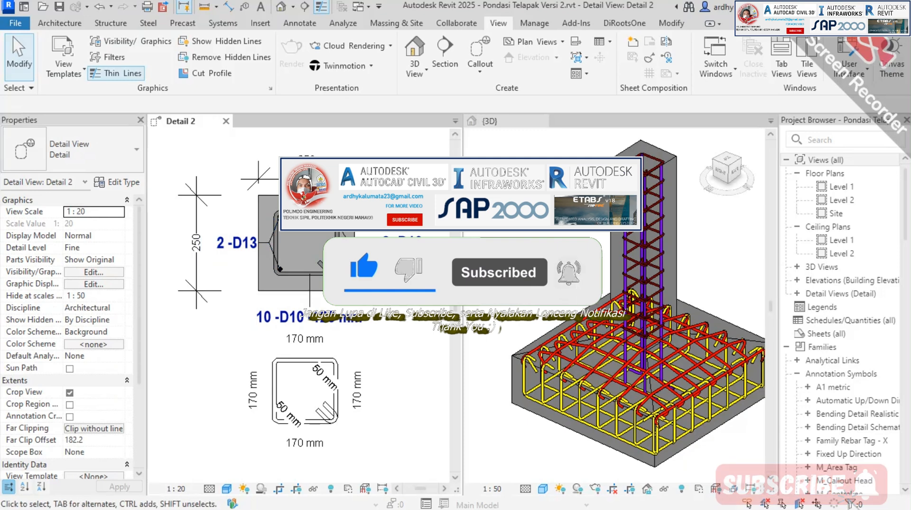
{"action": "left_click", "coordinate": [553, 266]}
{"action": "middle_click_drag", "start_coordinate": [563, 285], "coordinate": [540, 274]}
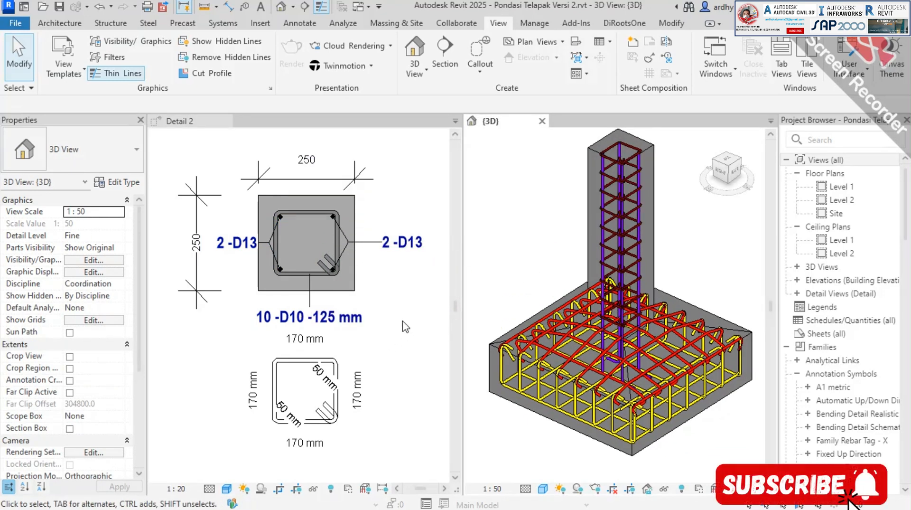
{"action": "left_click", "coordinate": [406, 165]}
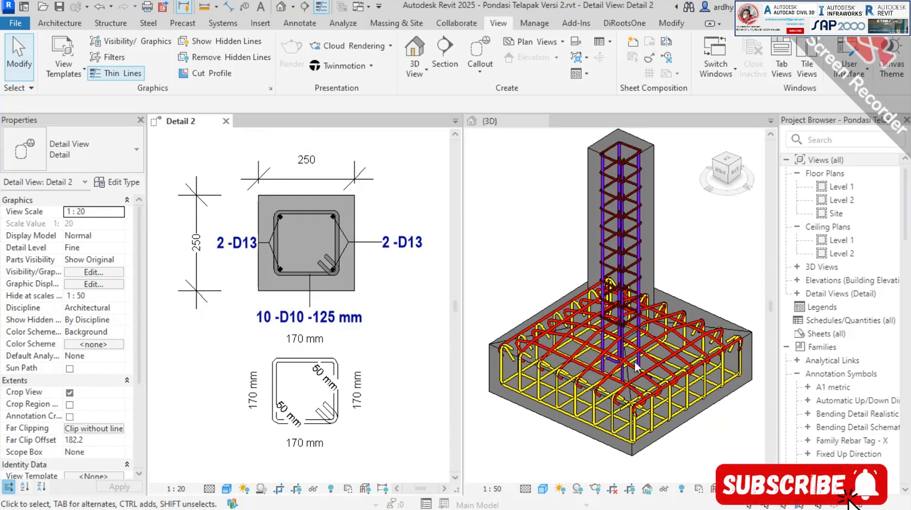
{"action": "left_click", "coordinate": [517, 182]}
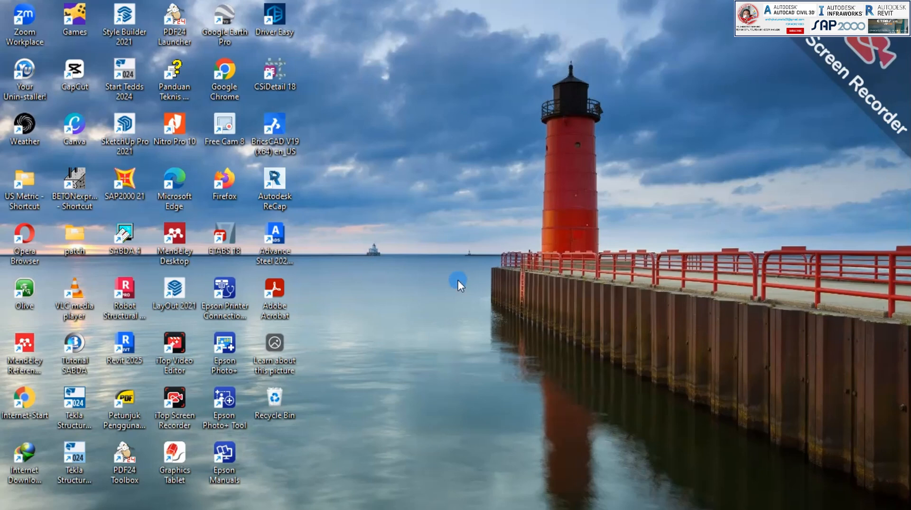
Switch to Firefox and read the YouTube Studio comments asking how to make a custom rebar tag name.
{"action": "right_click", "coordinate": [458, 281]}
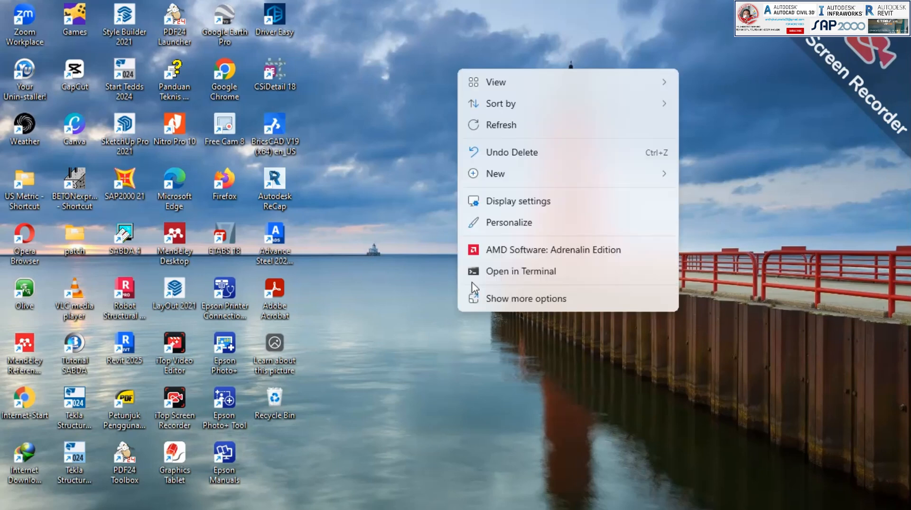
{"action": "left_click", "coordinate": [495, 126]}
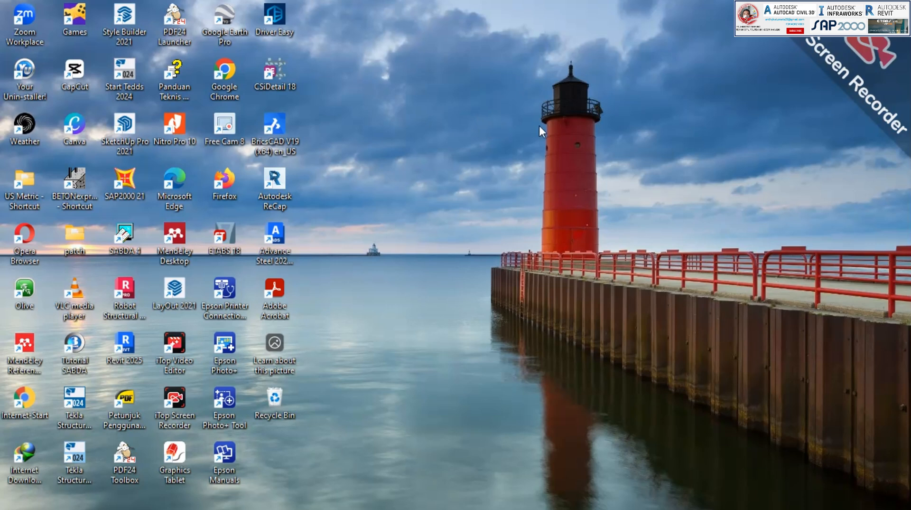
{"action": "mouse_move", "coordinate": [503, 509]}
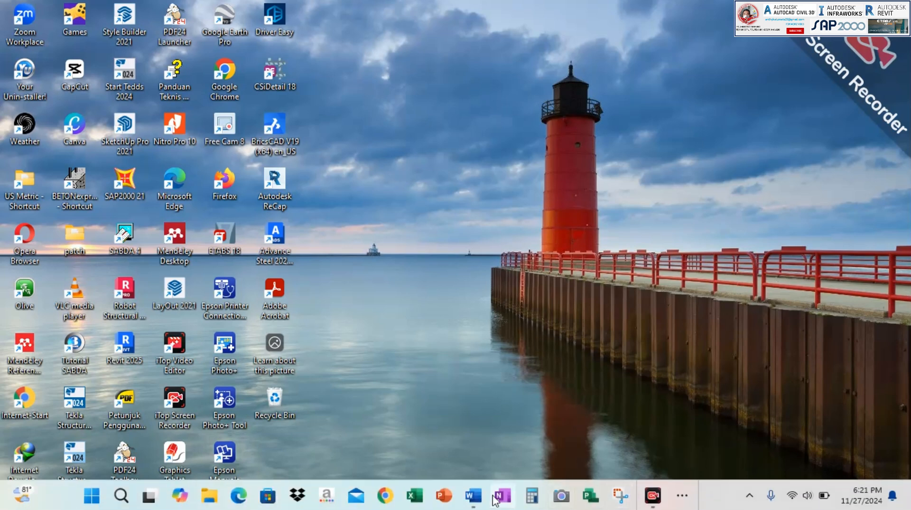
{"action": "left_click", "coordinate": [683, 496]}
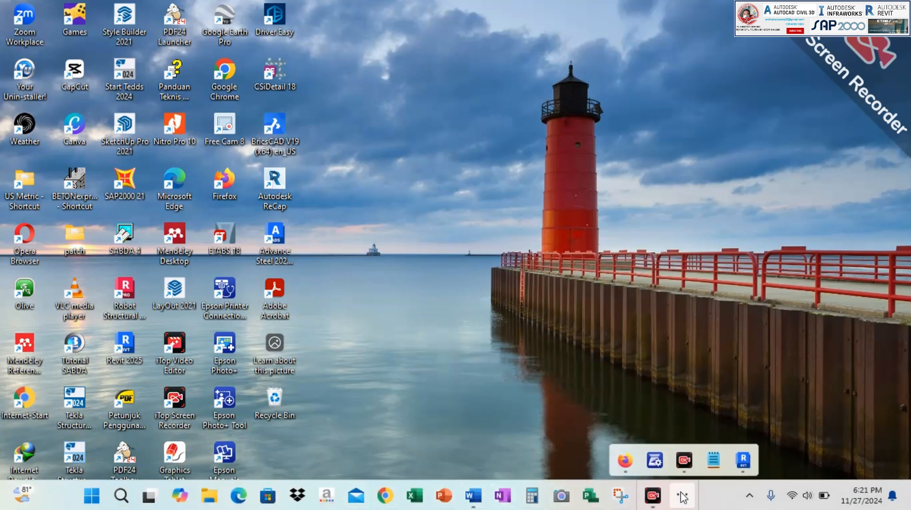
{"action": "left_click", "coordinate": [626, 458]}
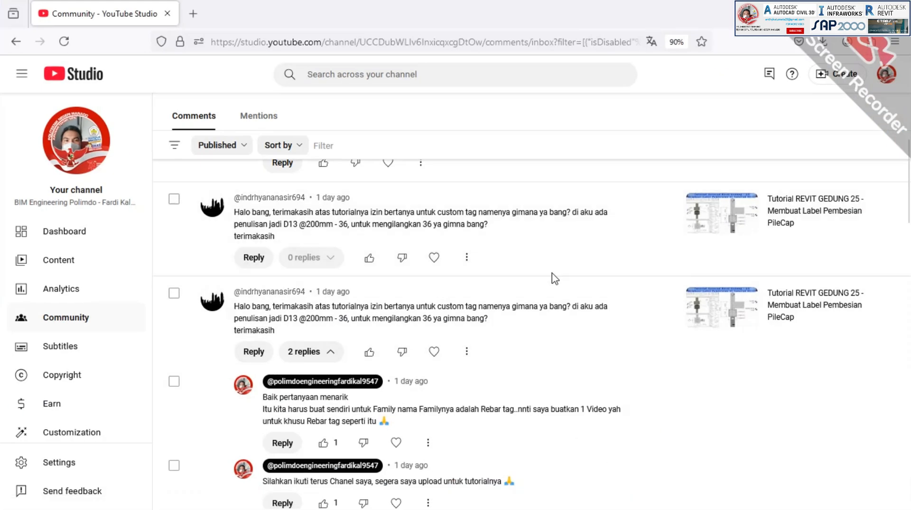
{"action": "scroll", "coordinate": [553, 277], "scroll_direction": "up", "scroll_amount": 2}
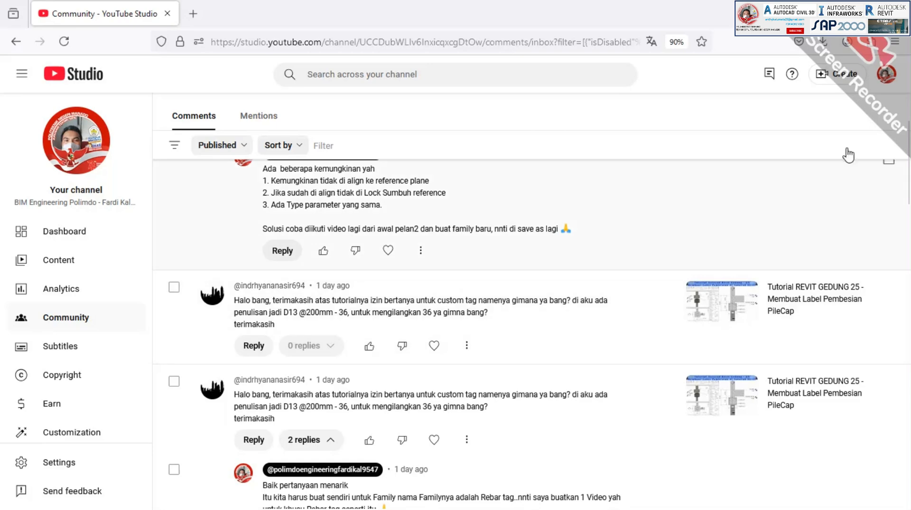
{"action": "left_click", "coordinate": [832, 13]}
Switch to the Word document of rebar tag steps, highlight its title line in yellow and make it bold.
{"action": "mouse_move", "coordinate": [569, 503]}
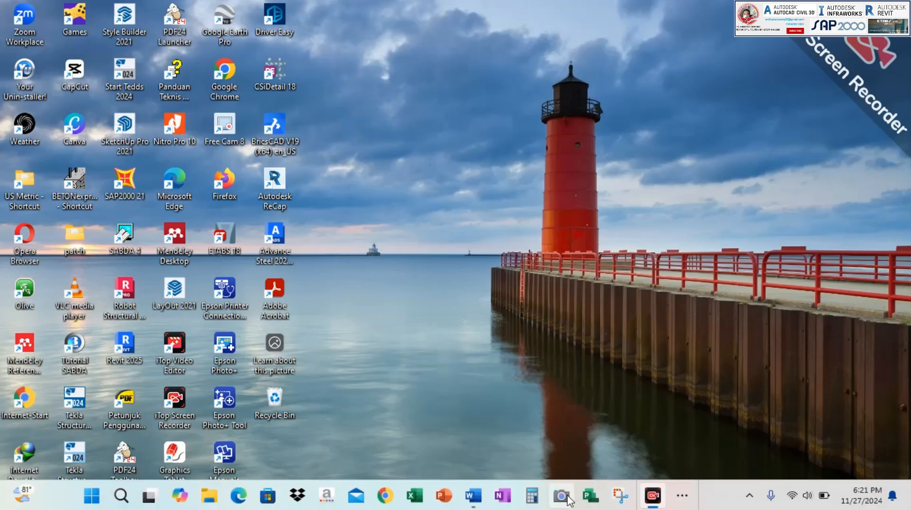
{"action": "left_click", "coordinate": [476, 498]}
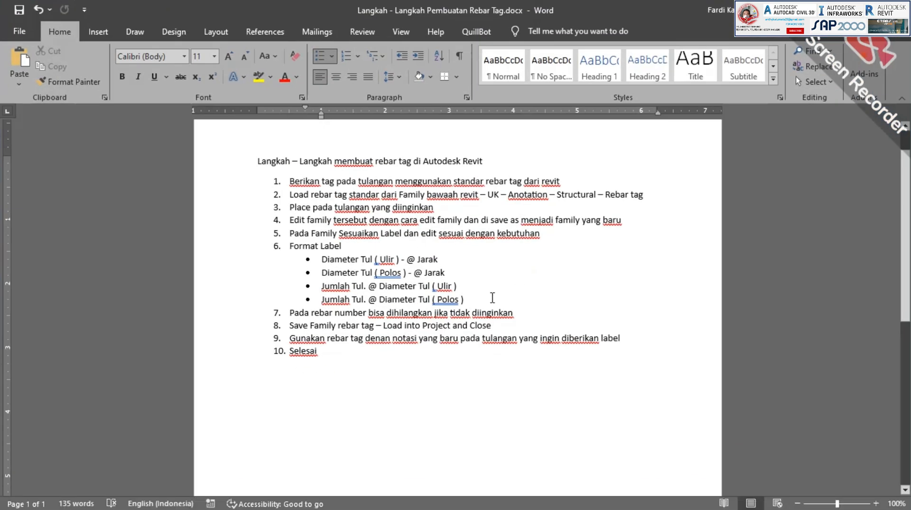
{"action": "scroll", "coordinate": [491, 297], "scroll_direction": "up", "scroll_amount": 1, "text": "ctrl"}
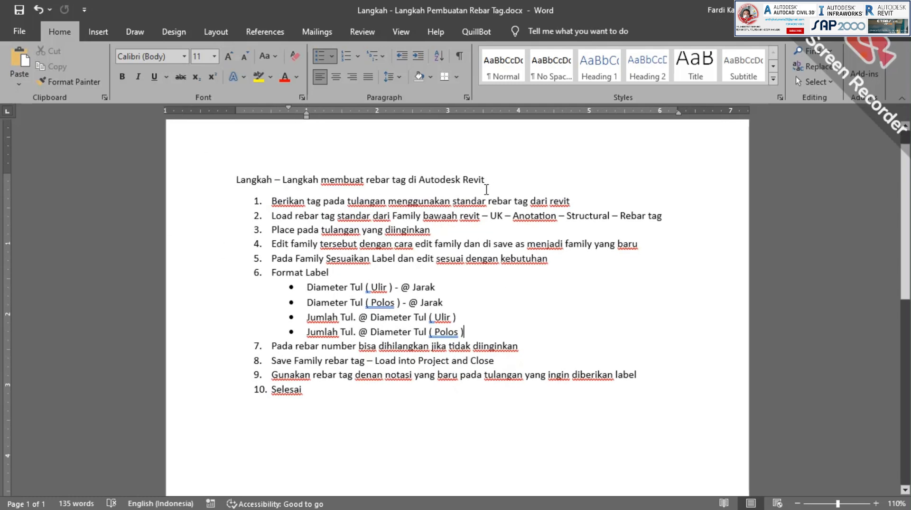
{"action": "left_click_drag", "start_coordinate": [397, 184], "coordinate": [245, 186]}
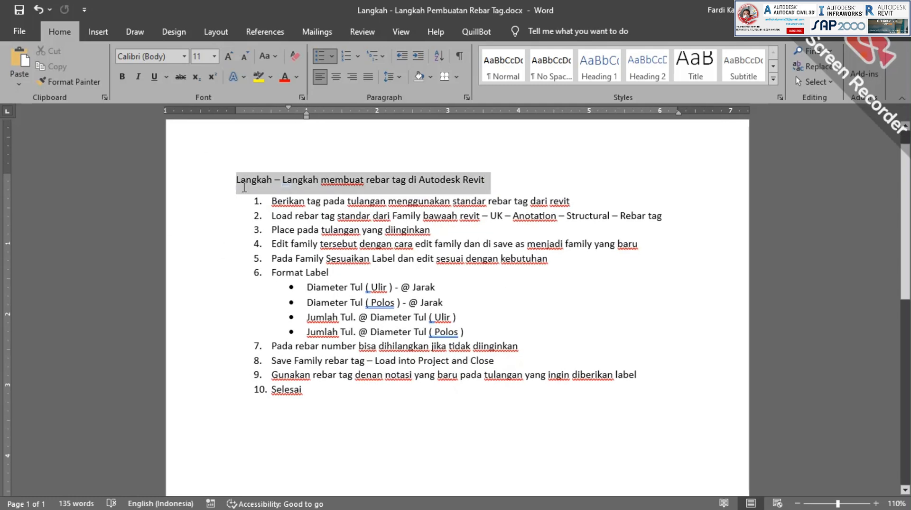
{"action": "left_click", "coordinate": [258, 78]}
{"action": "left_click", "coordinate": [122, 76]}
{"action": "left_click_drag", "start_coordinate": [490, 181], "coordinate": [216, 181]}
{"action": "left_click", "coordinate": [122, 76]}
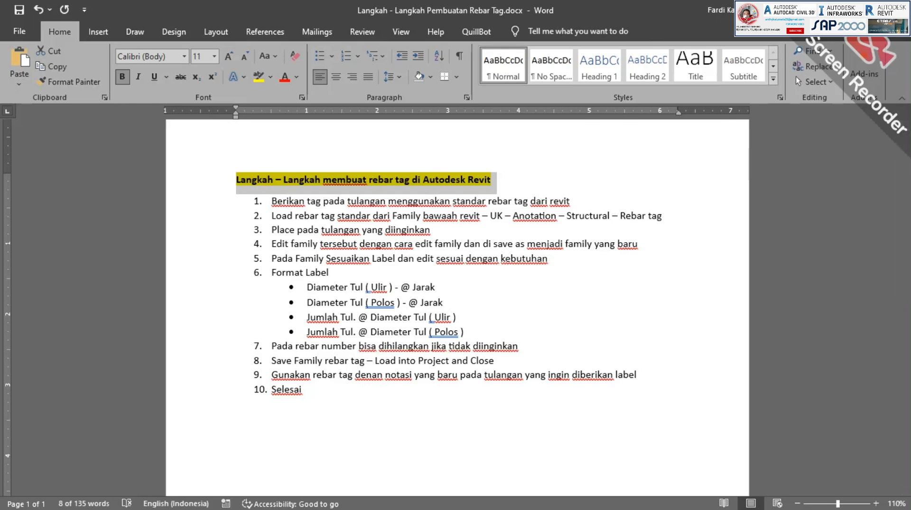
Switch to Revit and examine the footing and column reinforcement in the 3D view and the Level 1 floor plan.
{"action": "key", "text": "super+d"}
{"action": "left_click", "coordinate": [682, 496]}
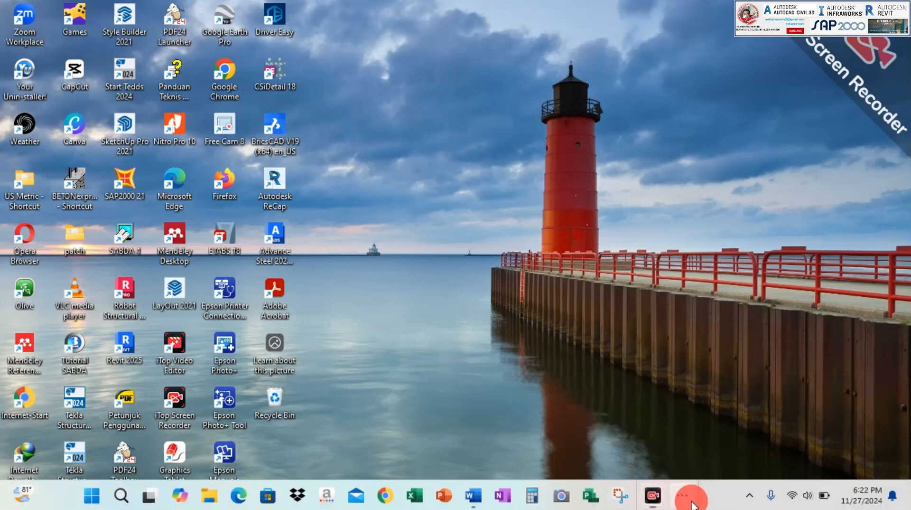
{"action": "left_click", "coordinate": [743, 455]}
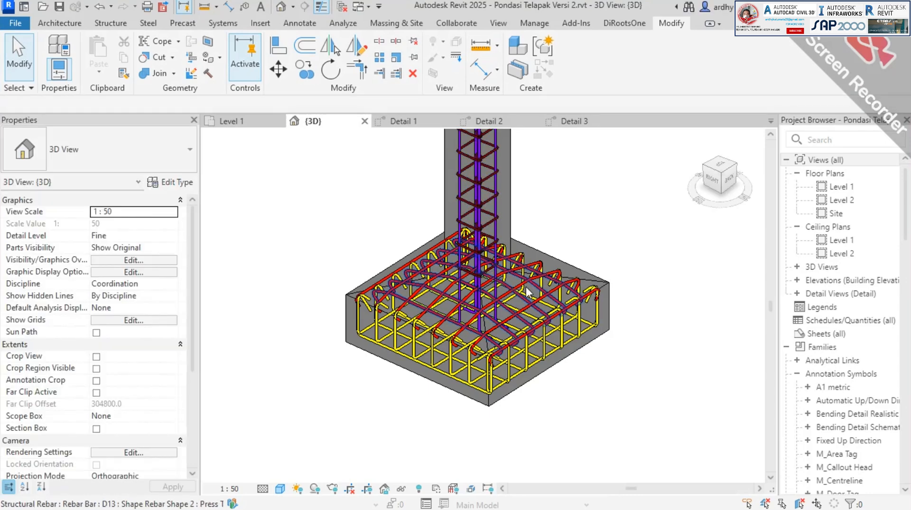
{"action": "scroll", "coordinate": [562, 231], "scroll_direction": "down", "scroll_amount": 1}
{"action": "middle_click_drag", "start_coordinate": [556, 232], "coordinate": [552, 305]}
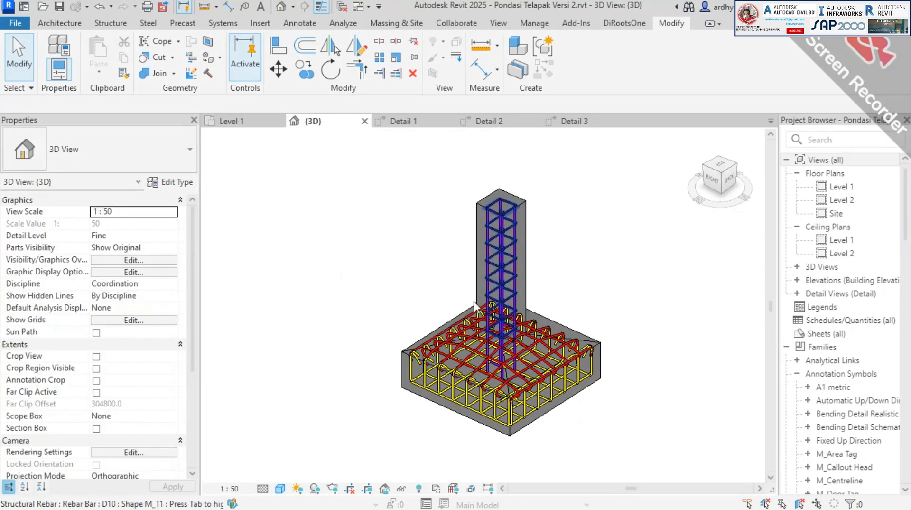
{"action": "scroll", "coordinate": [606, 430], "scroll_direction": "up", "scroll_amount": 1}
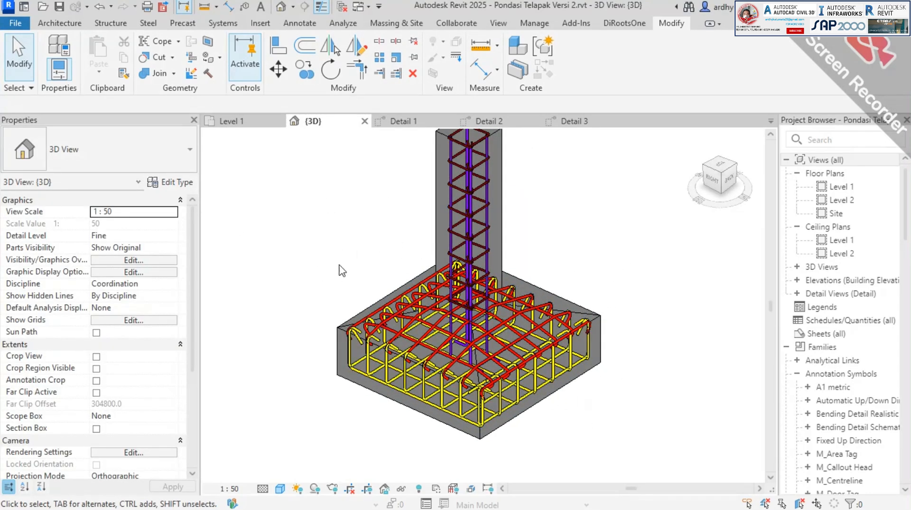
{"action": "left_click", "coordinate": [232, 122]}
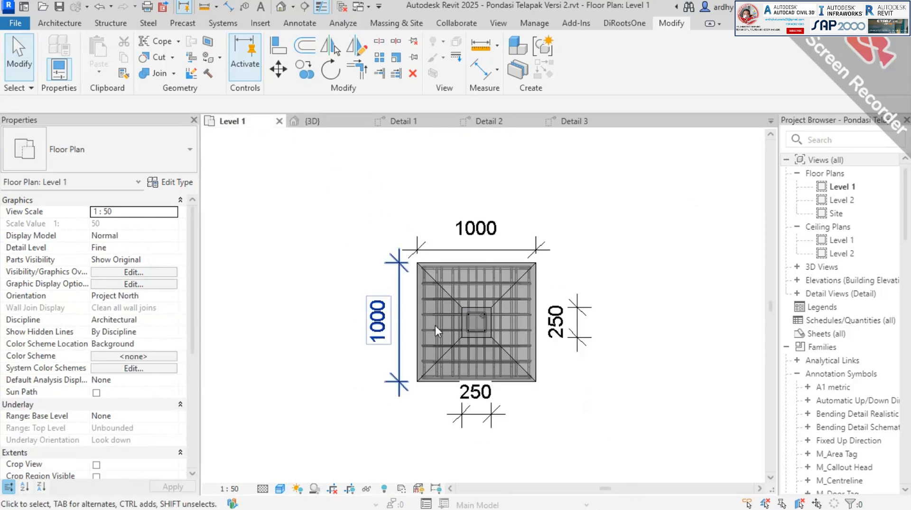
{"action": "left_click", "coordinate": [315, 122]}
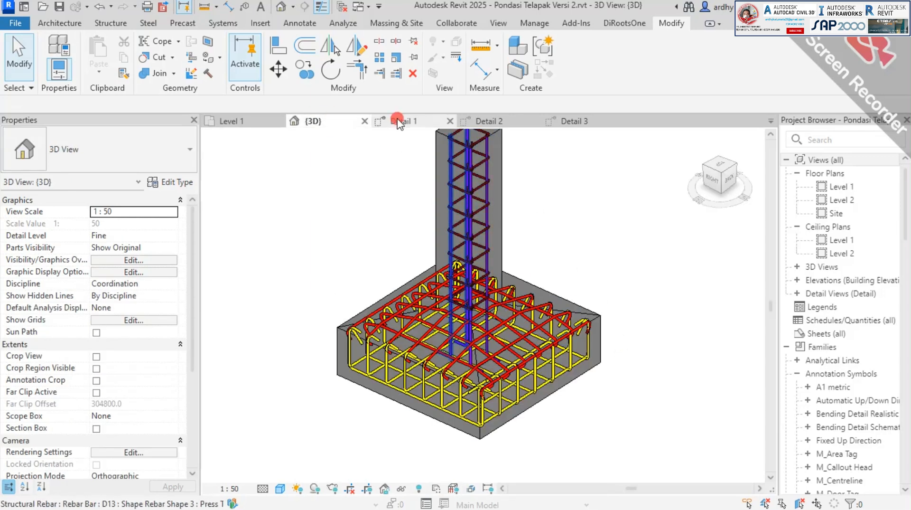
Examine the D13 rebar tags on the footing's upper and lower reinforcement in the Detail 1 view.
{"action": "left_click", "coordinate": [403, 121]}
{"action": "scroll", "coordinate": [564, 275], "scroll_direction": "up", "scroll_amount": 2}
{"action": "scroll", "coordinate": [564, 274], "scroll_direction": "up", "scroll_amount": 1}
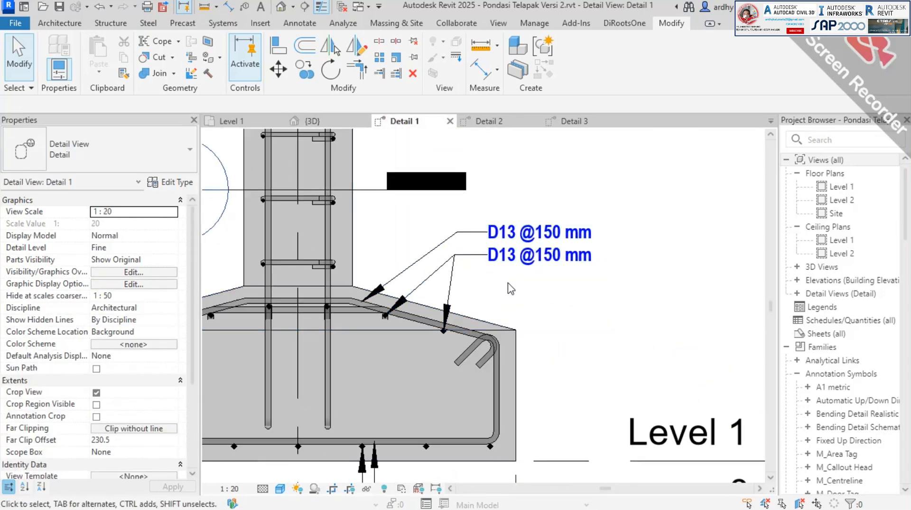
{"action": "scroll", "coordinate": [576, 291], "scroll_direction": "down", "scroll_amount": 1}
{"action": "scroll", "coordinate": [526, 219], "scroll_direction": "up", "scroll_amount": 1}
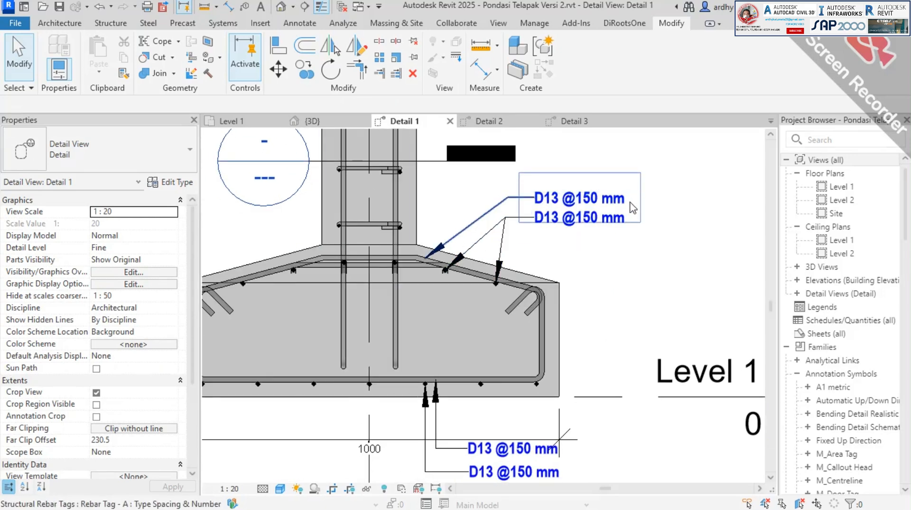
{"action": "scroll", "coordinate": [496, 292], "scroll_direction": "up", "scroll_amount": 2}
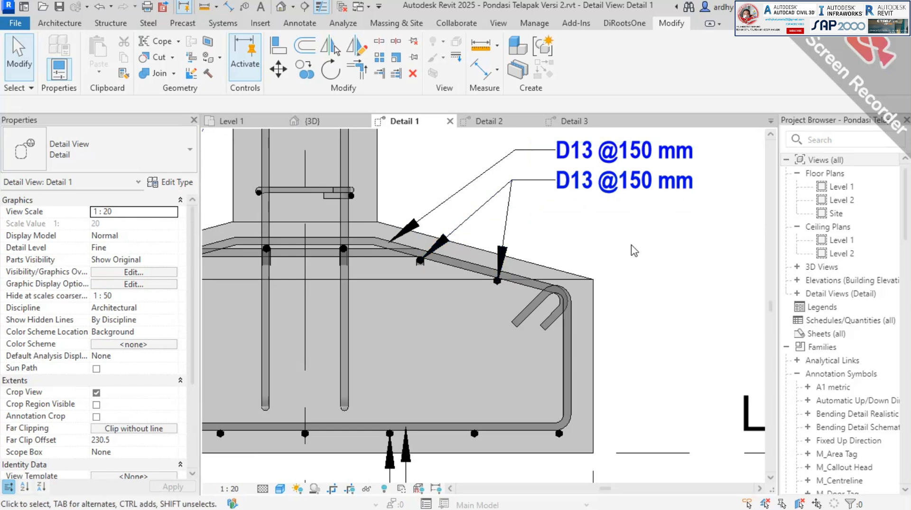
{"action": "scroll", "coordinate": [634, 250], "scroll_direction": "down", "scroll_amount": 3}
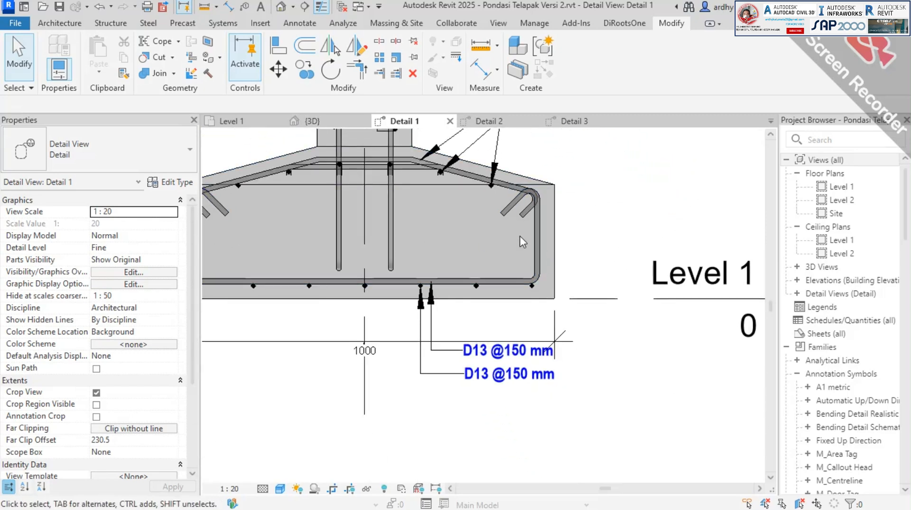
{"action": "middle_click_drag", "start_coordinate": [519, 236], "coordinate": [587, 234]}
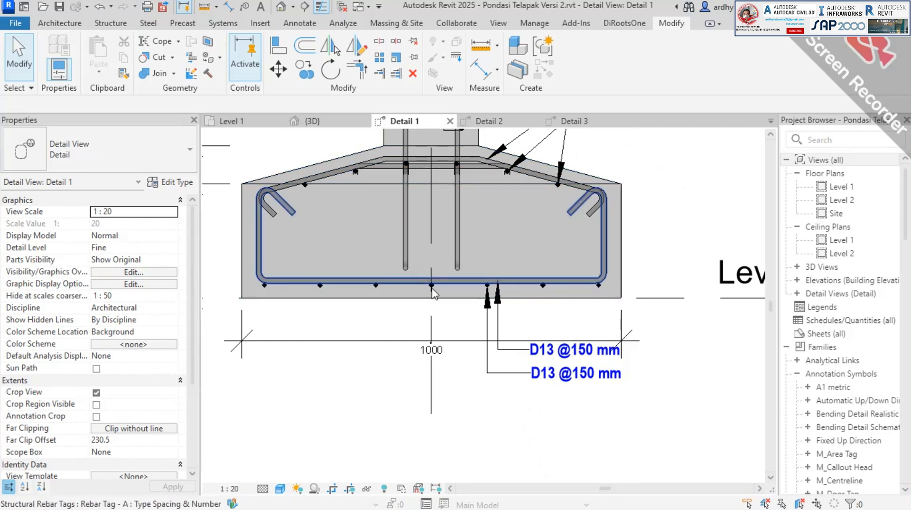
{"action": "scroll", "coordinate": [532, 327], "scroll_direction": "down", "scroll_amount": 1}
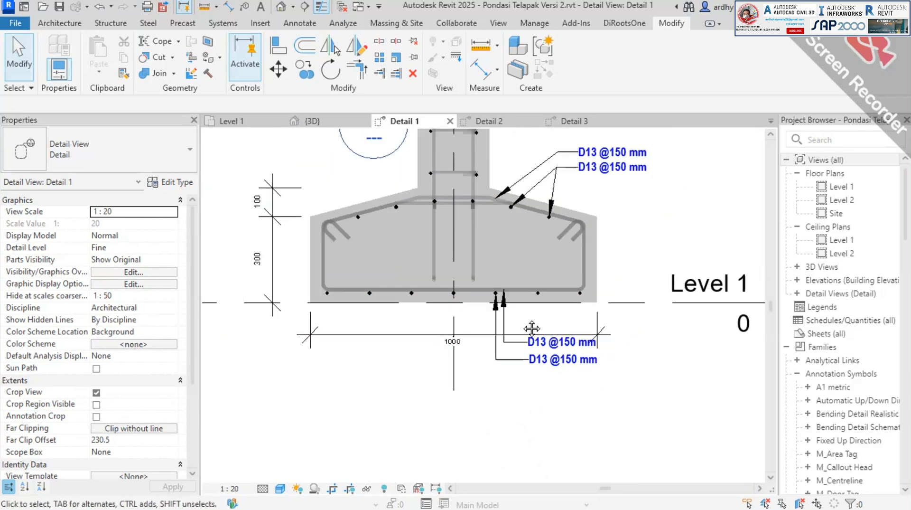
{"action": "scroll", "coordinate": [531, 328], "scroll_direction": "down", "scroll_amount": 2}
Examine the tagged column cross-section in Detail 2 and the footing elevation in Detail 3.
{"action": "left_click", "coordinate": [492, 121]}
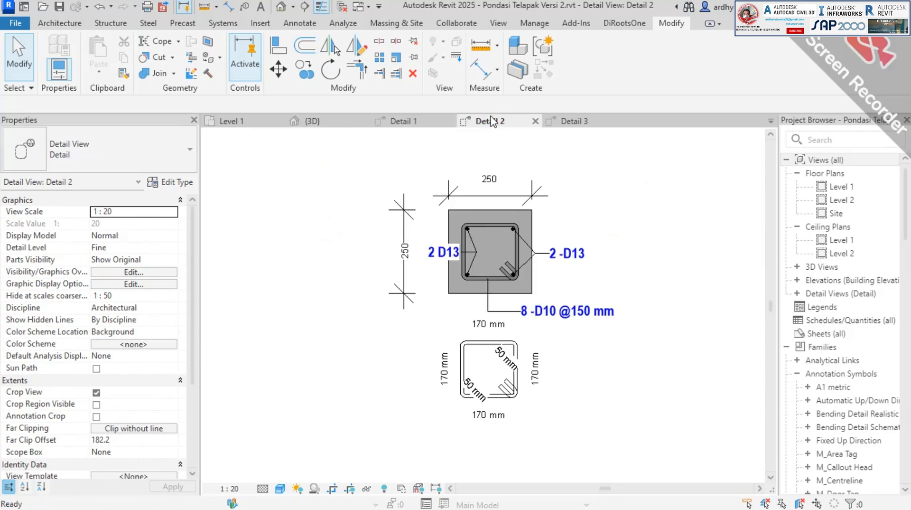
{"action": "scroll", "coordinate": [508, 241], "scroll_direction": "up", "scroll_amount": 3}
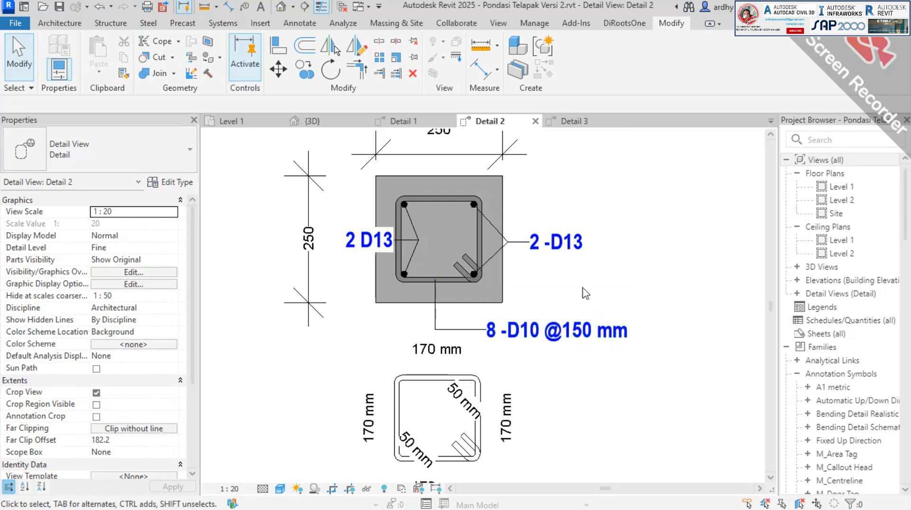
{"action": "scroll", "coordinate": [572, 293], "scroll_direction": "down", "scroll_amount": 4}
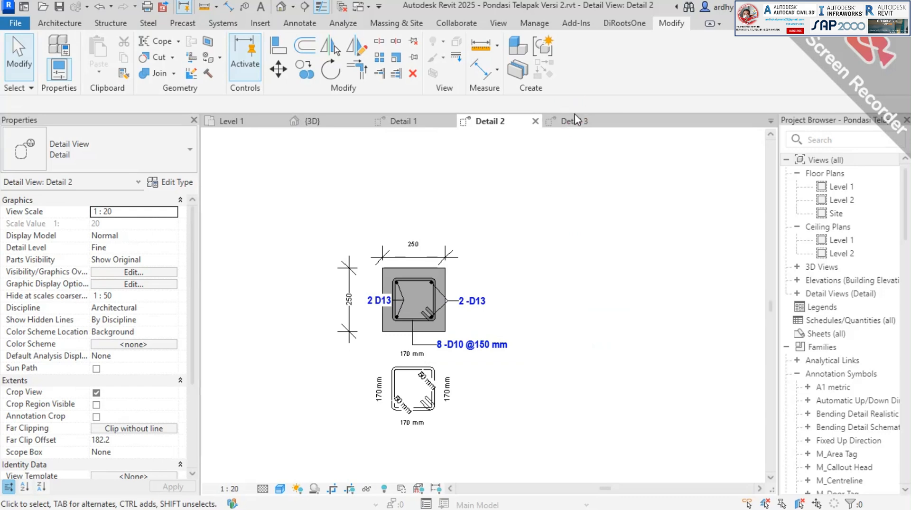
{"action": "left_click", "coordinate": [565, 122]}
{"action": "middle_click_drag", "start_coordinate": [539, 354], "coordinate": [444, 310]}
{"action": "scroll", "coordinate": [444, 310], "scroll_direction": "up", "scroll_amount": 2}
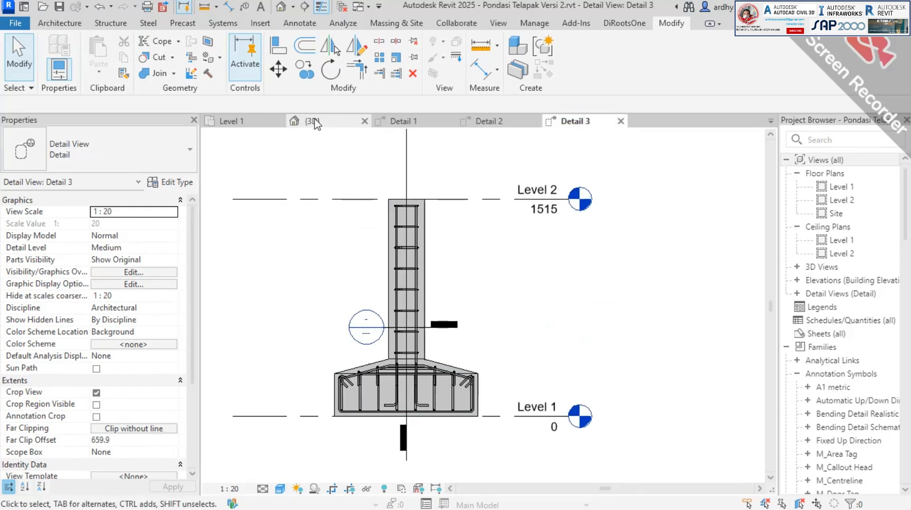
Return to Detail 1 and locate the Rebar Tag - A family among the project's annotation symbols.
{"action": "left_click", "coordinate": [312, 122]}
{"action": "left_click", "coordinate": [404, 122]}
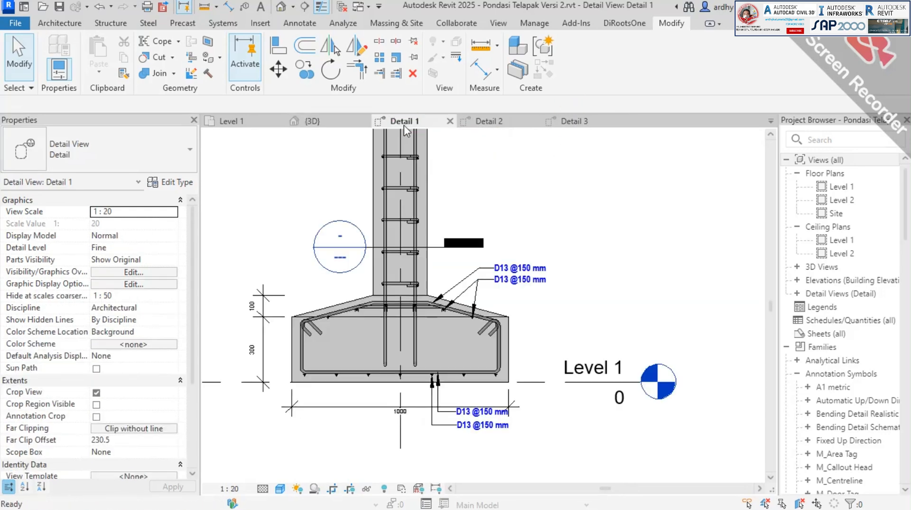
{"action": "scroll", "coordinate": [583, 320], "scroll_direction": "up", "scroll_amount": 2}
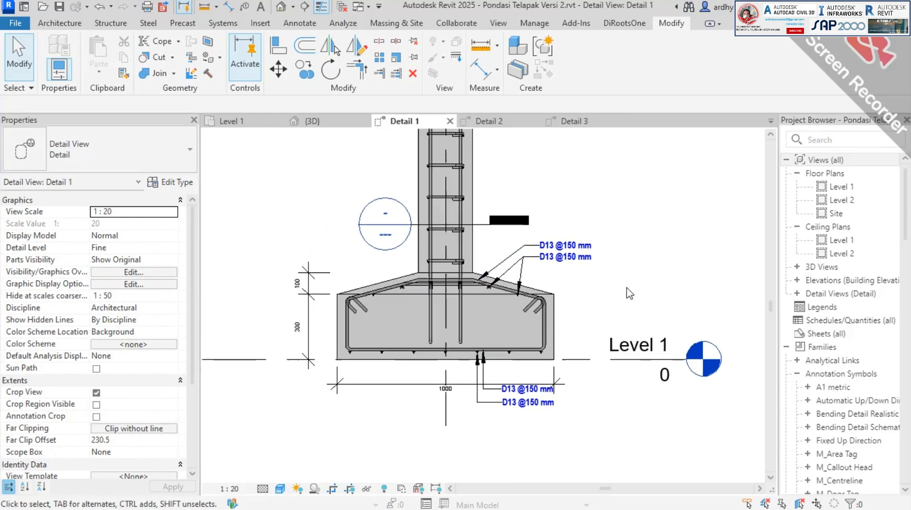
{"action": "scroll", "coordinate": [550, 319], "scroll_direction": "down", "scroll_amount": 2}
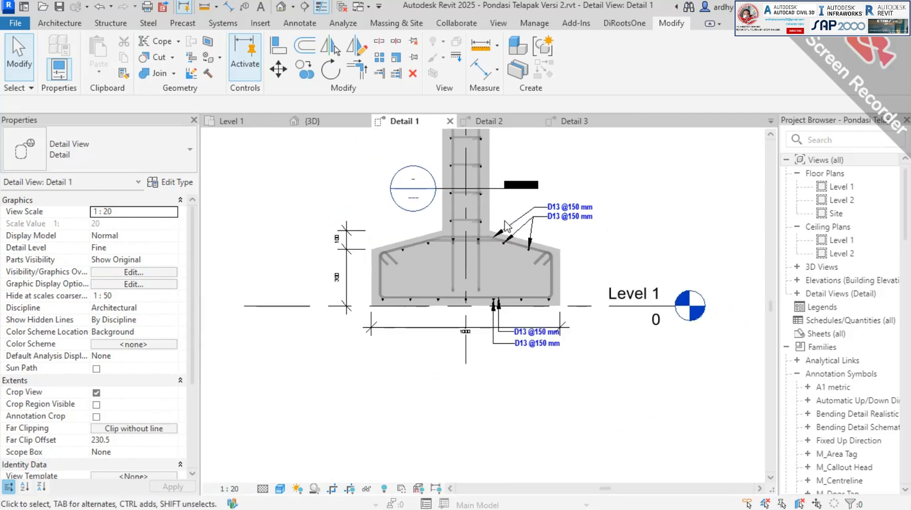
{"action": "scroll", "coordinate": [811, 325], "scroll_direction": "down", "scroll_amount": 8}
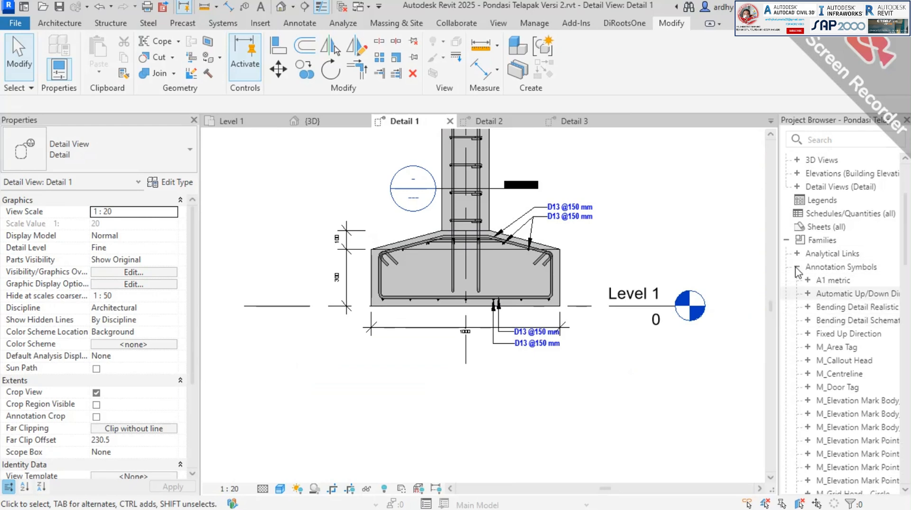
{"action": "scroll", "coordinate": [903, 238], "scroll_direction": "down", "scroll_amount": 4}
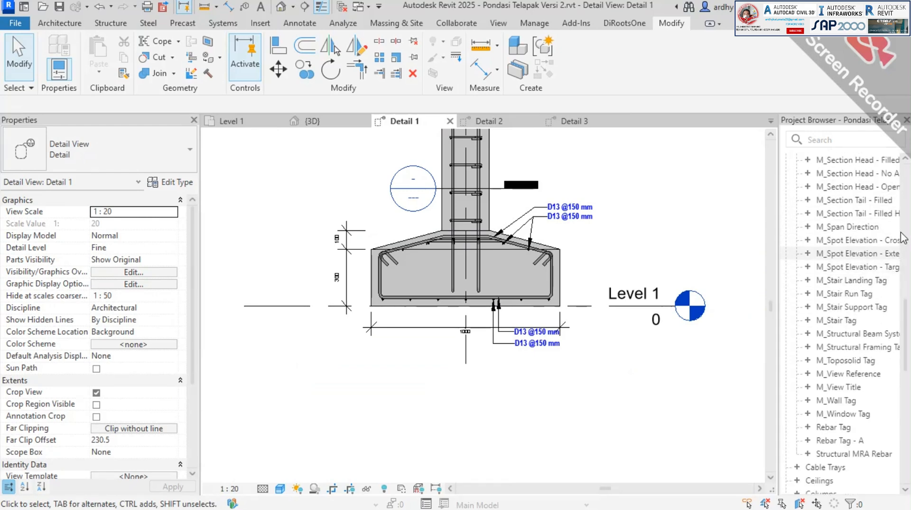
{"action": "left_click_drag", "start_coordinate": [909, 323], "coordinate": [910, 360]}
{"action": "left_click", "coordinate": [840, 284]}
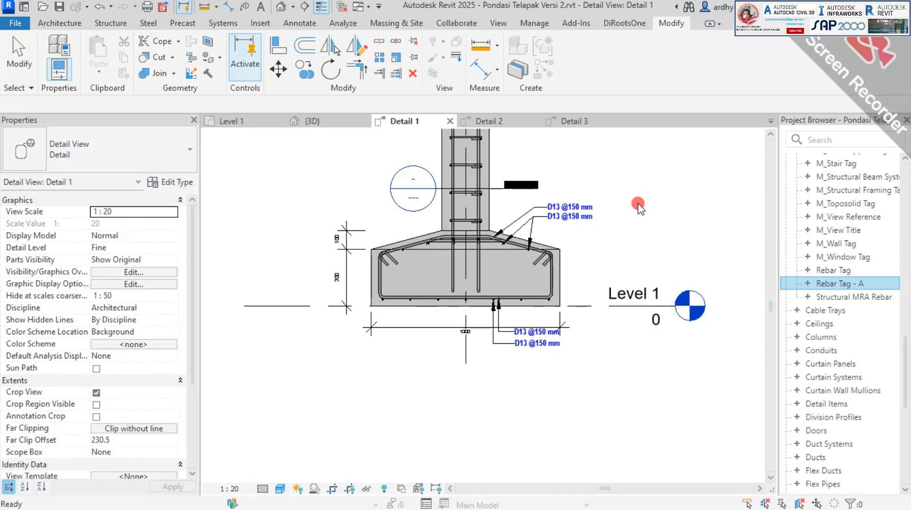
Check which family and type the footing's uppermost rebar tag uses.
{"action": "left_click", "coordinate": [571, 207]}
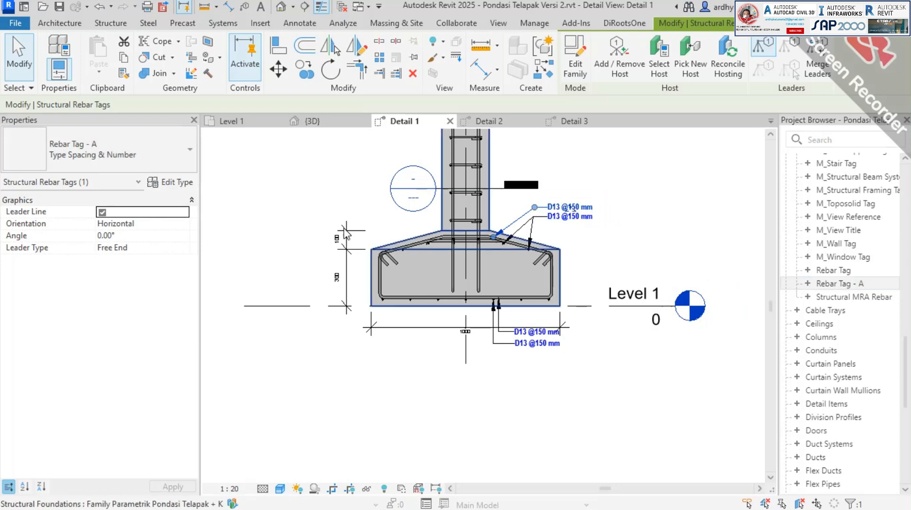
{"action": "left_click", "coordinate": [662, 201]}
{"action": "scroll", "coordinate": [587, 207], "scroll_direction": "up", "scroll_amount": 2}
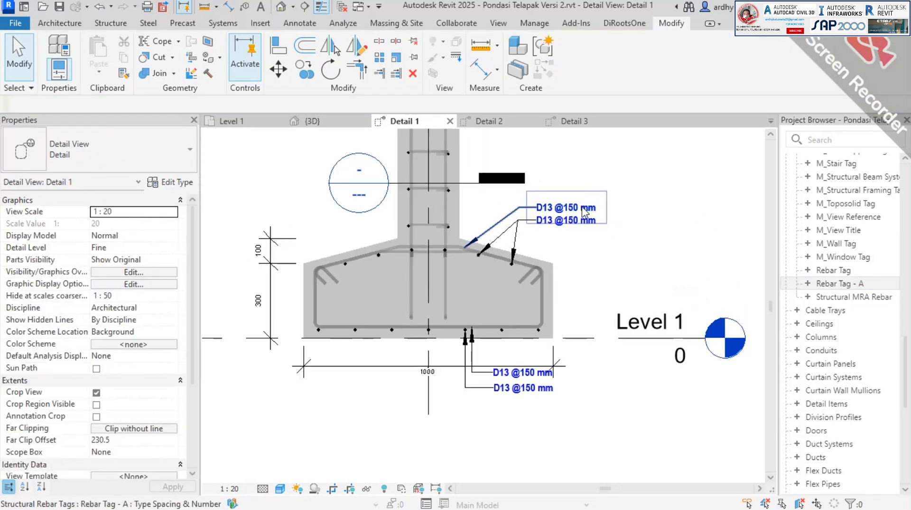
{"action": "left_click_drag", "start_coordinate": [648, 173], "coordinate": [608, 209]}
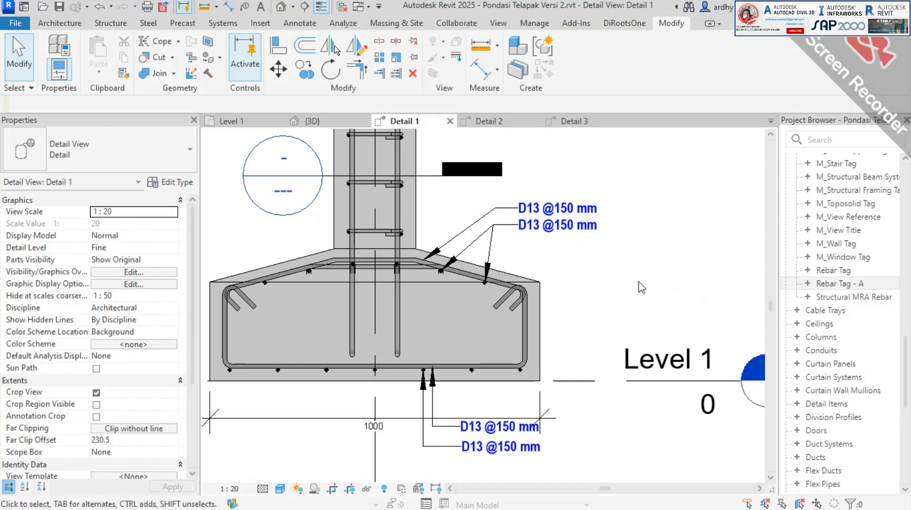
{"action": "left_click", "coordinate": [562, 227]}
{"action": "key", "text": "Delete"}
{"action": "left_click", "coordinate": [551, 216]}
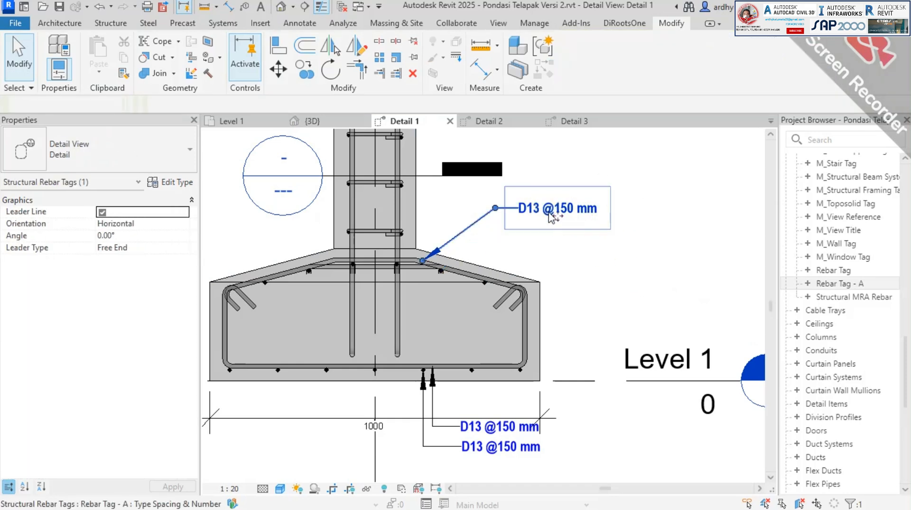
{"action": "key", "text": "Delete"}
{"action": "left_click", "coordinate": [501, 446]}
{"action": "key", "text": "Delete"}
{"action": "left_click", "coordinate": [500, 426]}
{"action": "key", "text": "Delete"}
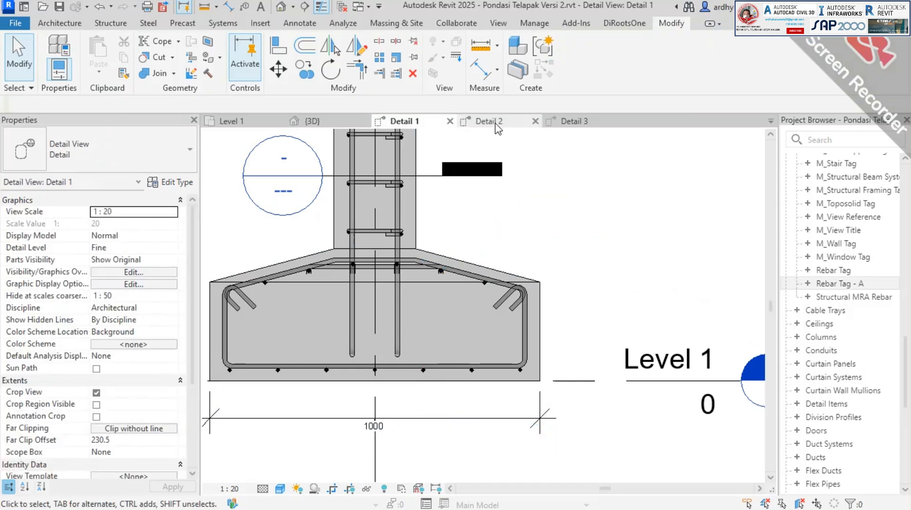
Delete the stirrup bending detail below the column cross-section in Detail 2.
{"action": "left_click", "coordinate": [569, 121]}
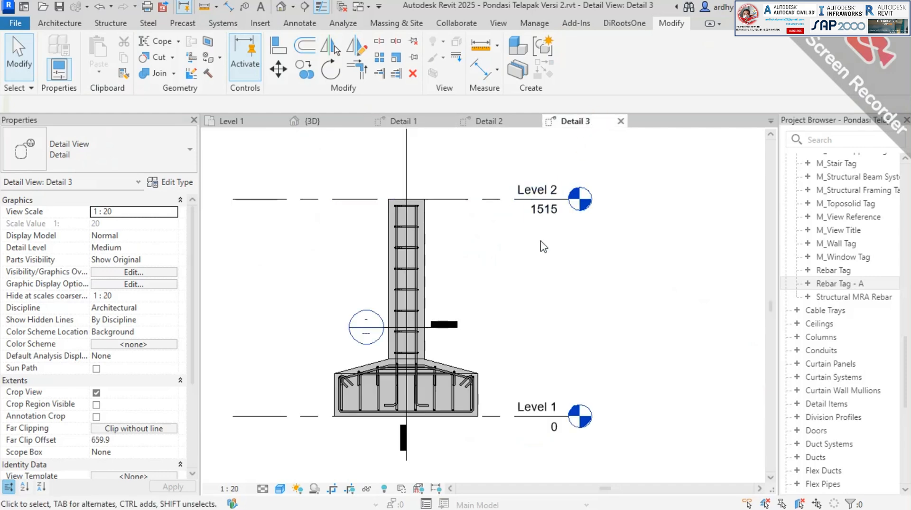
{"action": "left_click", "coordinate": [489, 121]}
{"action": "scroll", "coordinate": [410, 406], "scroll_direction": "up", "scroll_amount": 4}
{"action": "left_click", "coordinate": [410, 406]}
{"action": "key", "text": "Delete"}
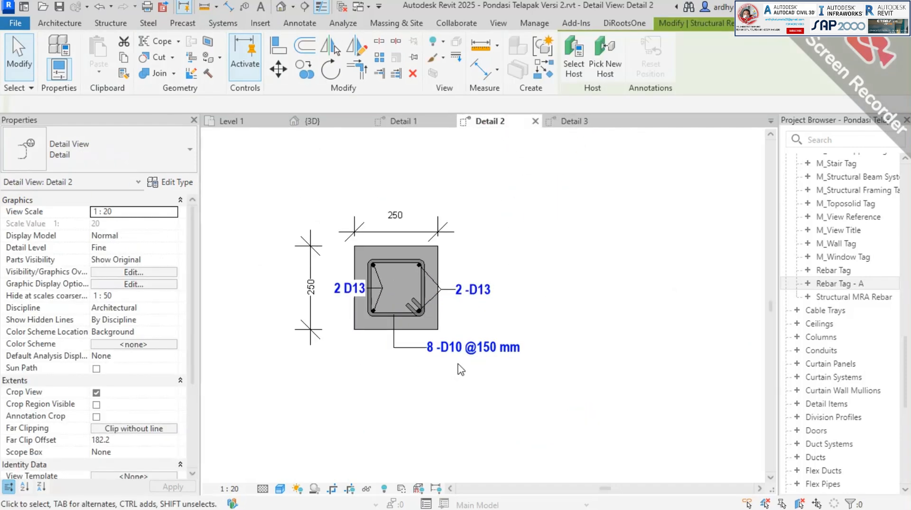
Delete the D10 stirrup tag and the 2 -D13 tag from the column cross-section.
{"action": "left_click", "coordinate": [474, 347]}
{"action": "key", "text": "Delete"}
{"action": "left_click", "coordinate": [473, 289]}
{"action": "key", "text": "Delete"}
{"action": "left_click", "coordinate": [352, 291]}
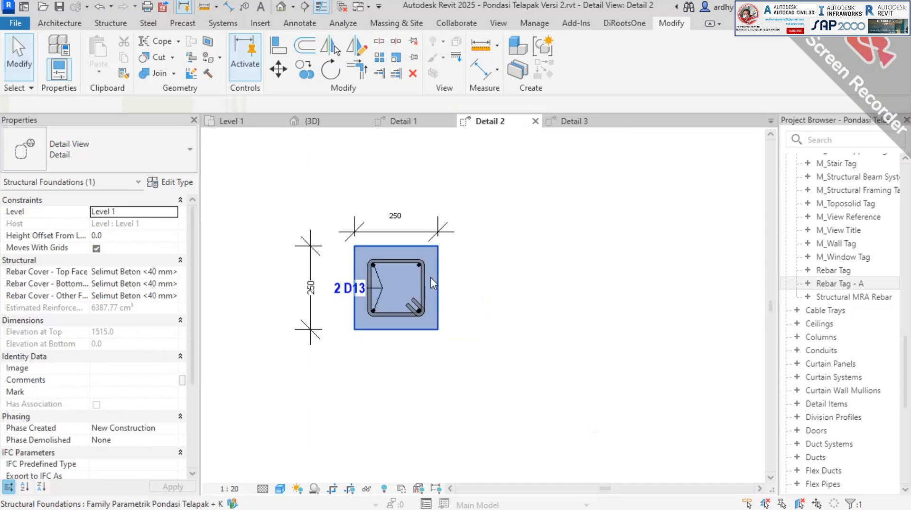
{"action": "key", "text": "Delete"}
{"action": "key", "text": "ctrl+z"}
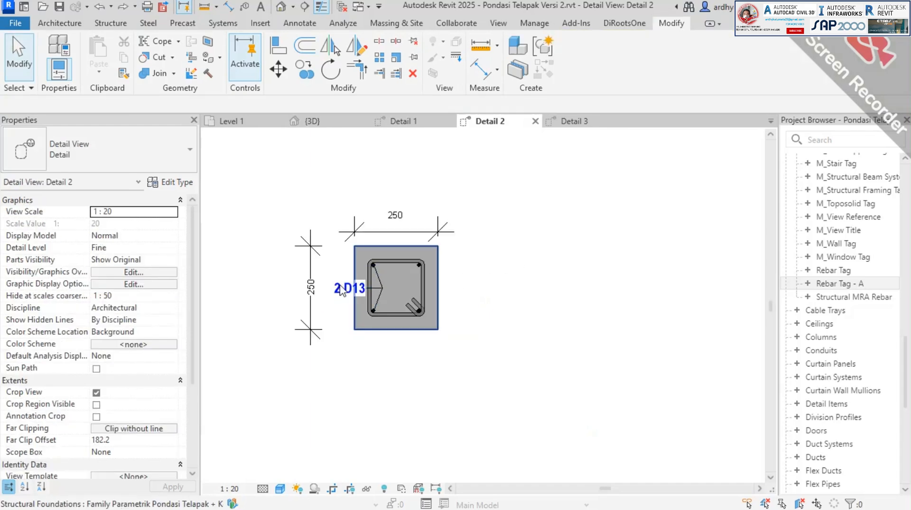
{"action": "left_click", "coordinate": [408, 292]}
{"action": "key", "text": "Escape"}
Delete the remaining 2 D13 tag from the column cross-section and return to the Level 1 floor plan.
{"action": "left_click", "coordinate": [349, 288]}
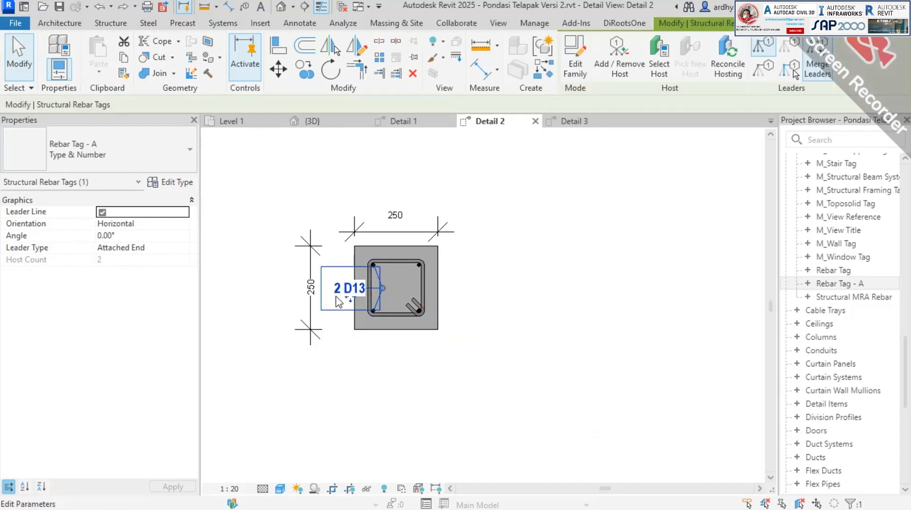
{"action": "key", "text": "Delete"}
{"action": "left_click", "coordinate": [334, 122]}
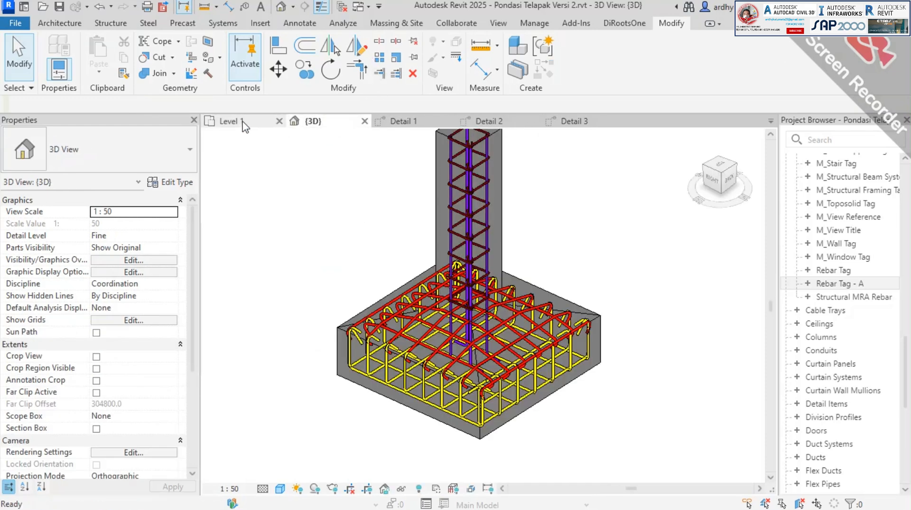
{"action": "left_click", "coordinate": [230, 121]}
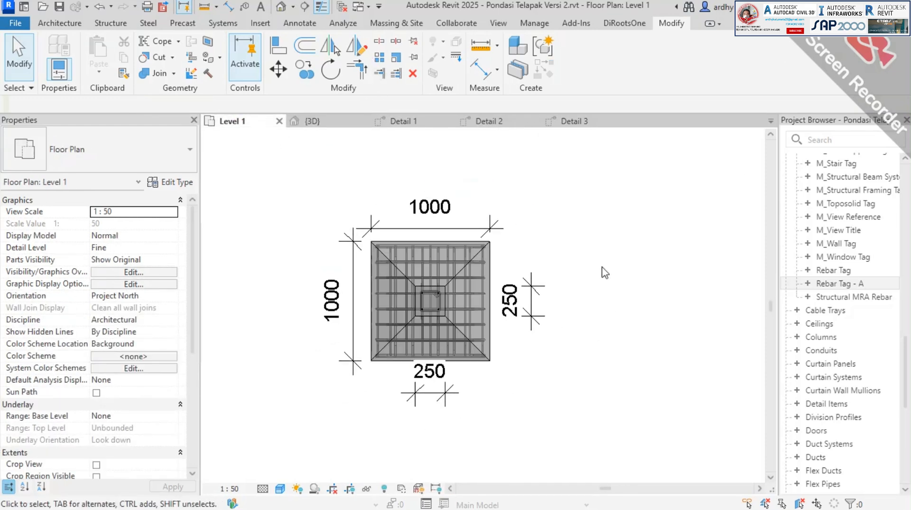
{"action": "scroll", "coordinate": [560, 304], "scroll_direction": "up", "scroll_amount": 2}
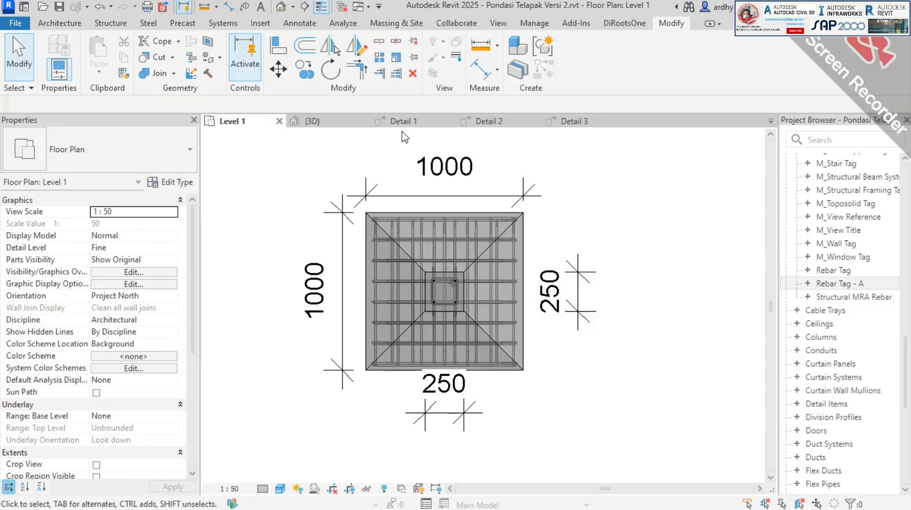
Open the Detail 1 view and start Tag by Category for the footing reinforcement.
{"action": "left_click", "coordinate": [418, 124]}
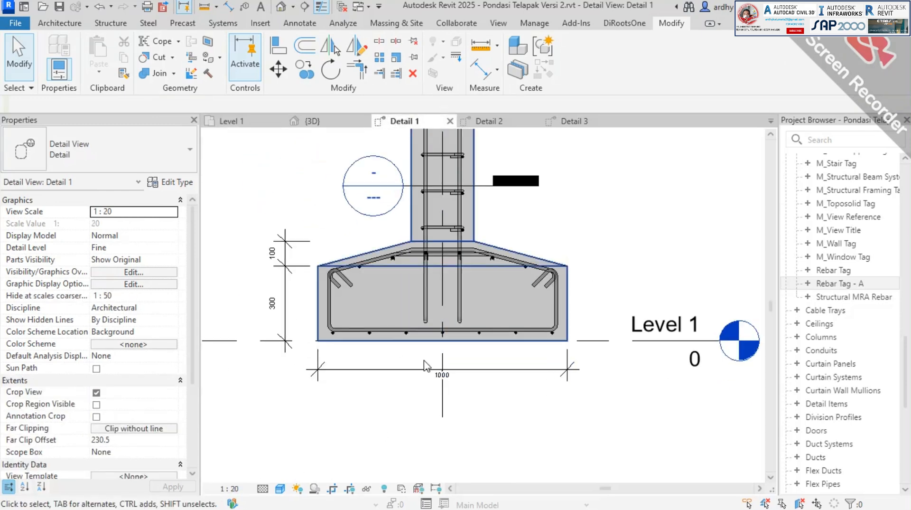
{"action": "scroll", "coordinate": [420, 386], "scroll_direction": "up", "scroll_amount": 2}
{"action": "scroll", "coordinate": [506, 323], "scroll_direction": "down", "scroll_amount": 1}
{"action": "scroll", "coordinate": [521, 367], "scroll_direction": "up", "scroll_amount": 1}
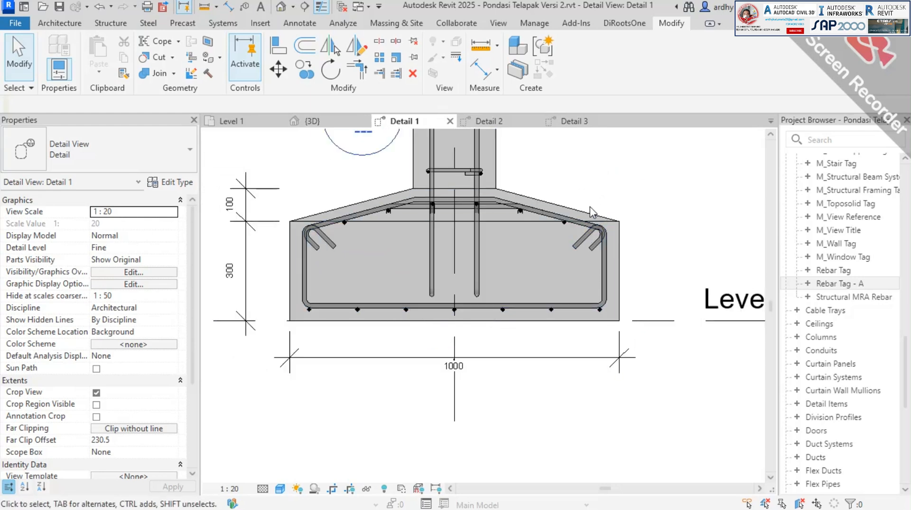
{"action": "scroll", "coordinate": [527, 365], "scroll_direction": "down", "scroll_amount": 2}
{"action": "middle_click_drag", "start_coordinate": [606, 192], "coordinate": [564, 261]}
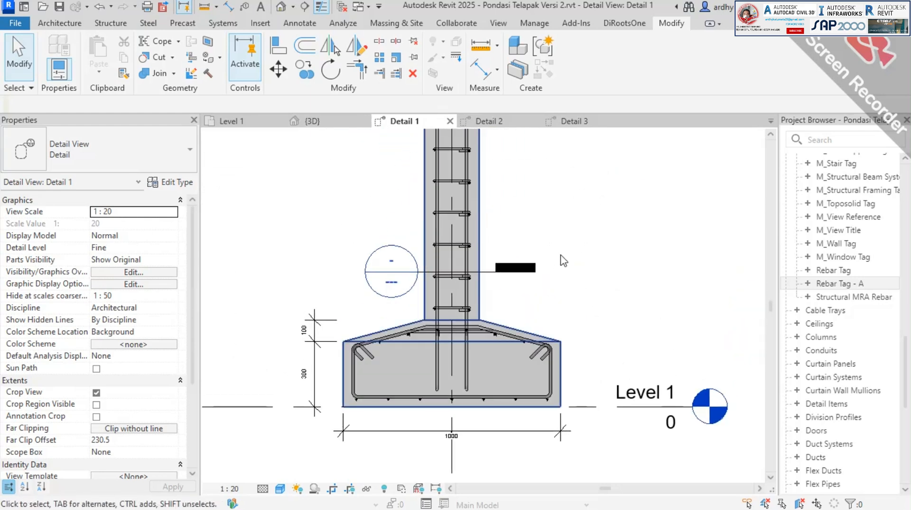
{"action": "scroll", "coordinate": [471, 357], "scroll_direction": "up", "scroll_amount": 3}
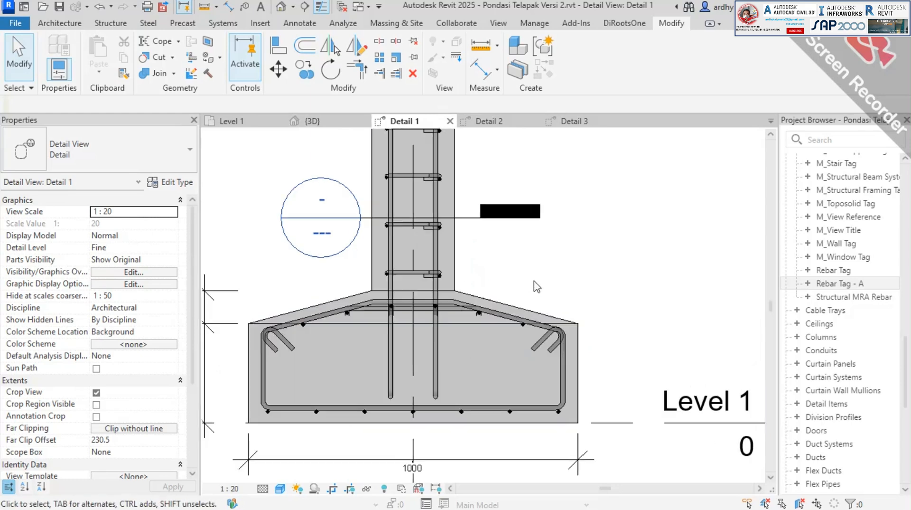
{"action": "left_click", "coordinate": [293, 24]}
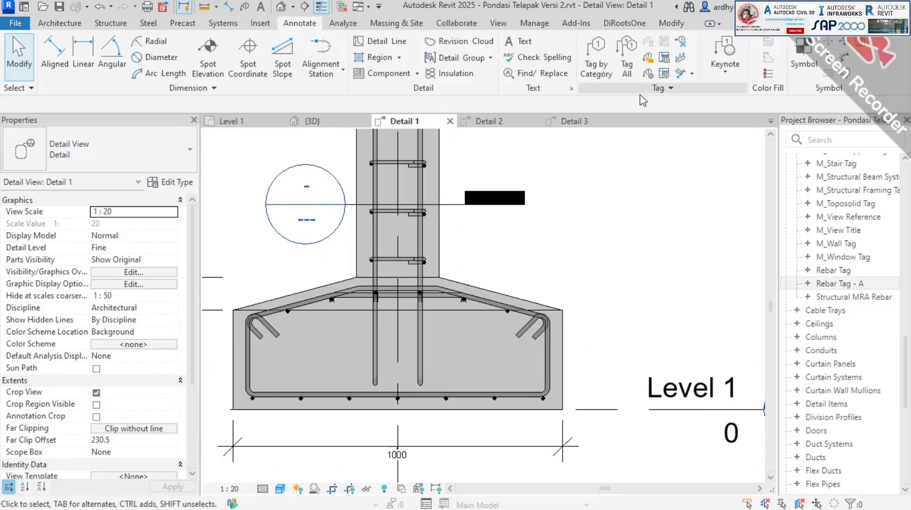
{"action": "left_click", "coordinate": [593, 68]}
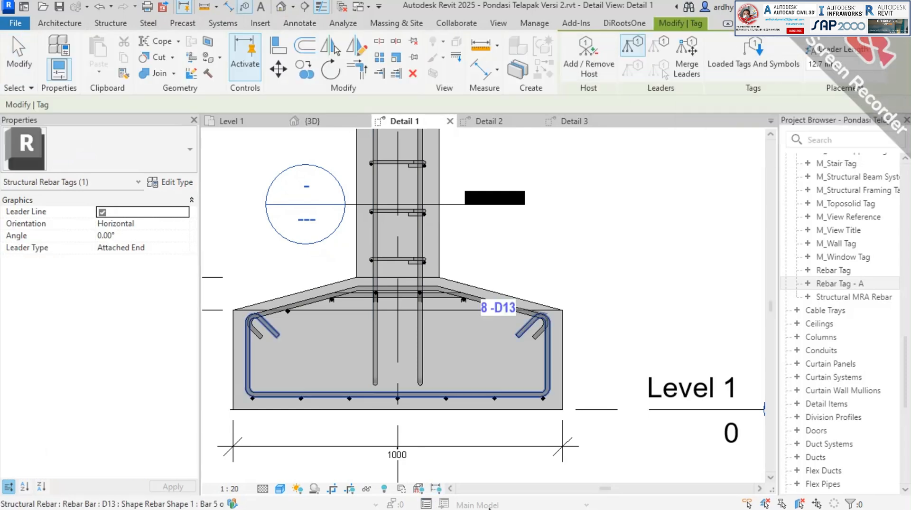
Switch to the Word document Langkah - Langkah Pembuatan Rebar Tag.docx, read the first instruction, and return to Revit.
{"action": "key", "text": "alt+Tab"}
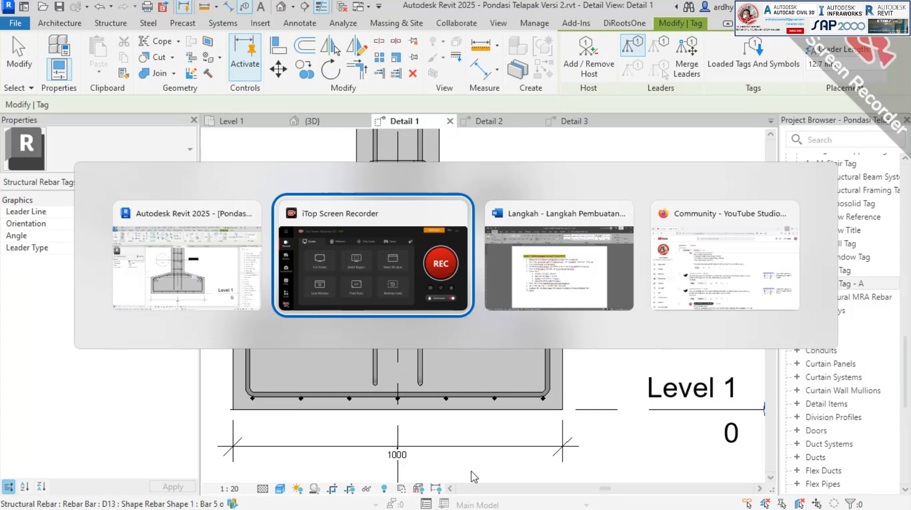
{"action": "key", "text": "alt+Tab"}
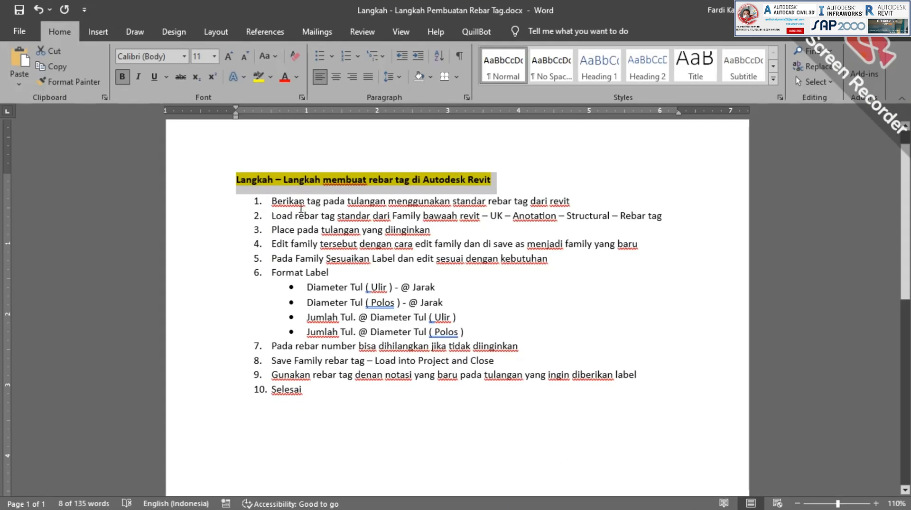
{"action": "left_click", "coordinate": [280, 201]}
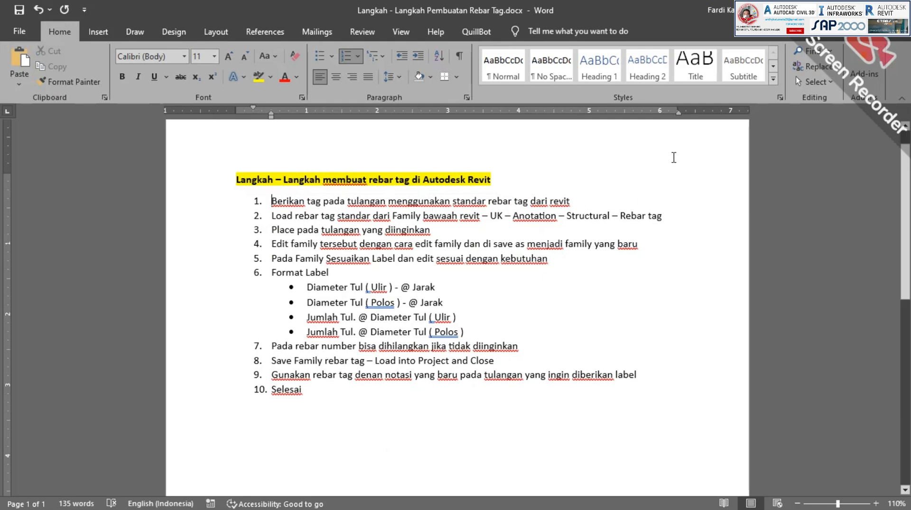
{"action": "key", "text": "alt+Tab"}
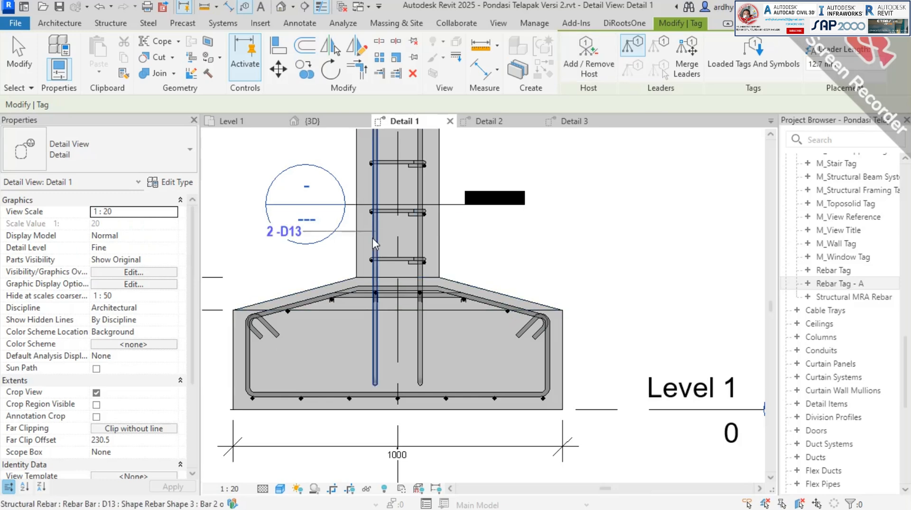
Load the standard Rebar Tag.rfa family from the Structural annotation folder, consulting the second instruction in the Word guide.
{"action": "left_click", "coordinate": [754, 55]}
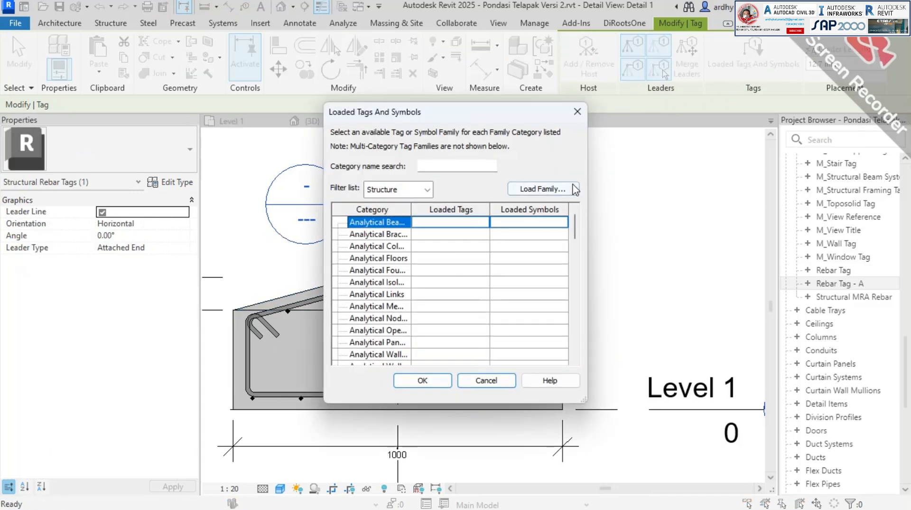
{"action": "left_click", "coordinate": [541, 189]}
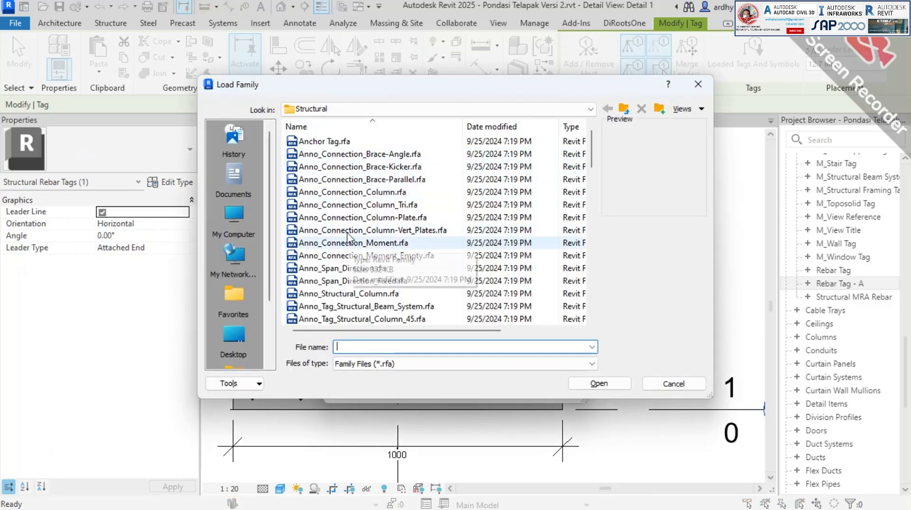
{"action": "left_click", "coordinate": [328, 108]}
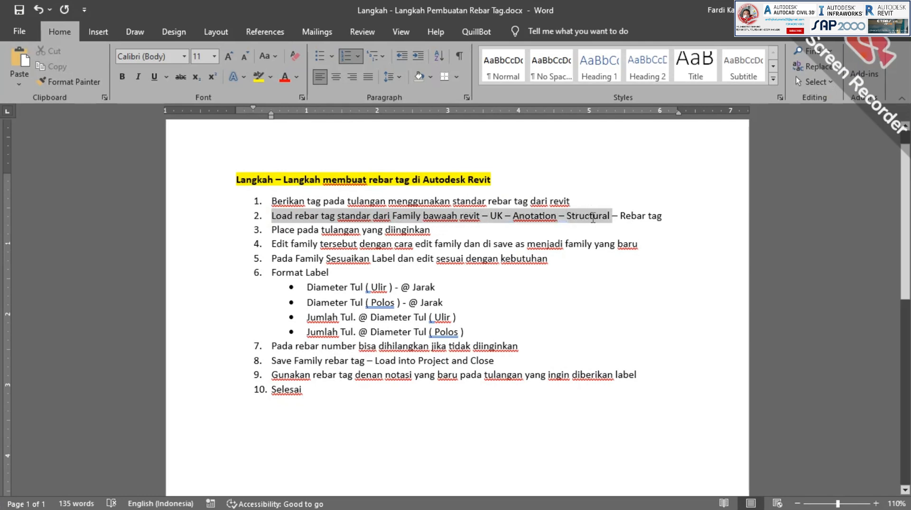
{"action": "left_click_drag", "start_coordinate": [659, 215], "coordinate": [661, 216]}
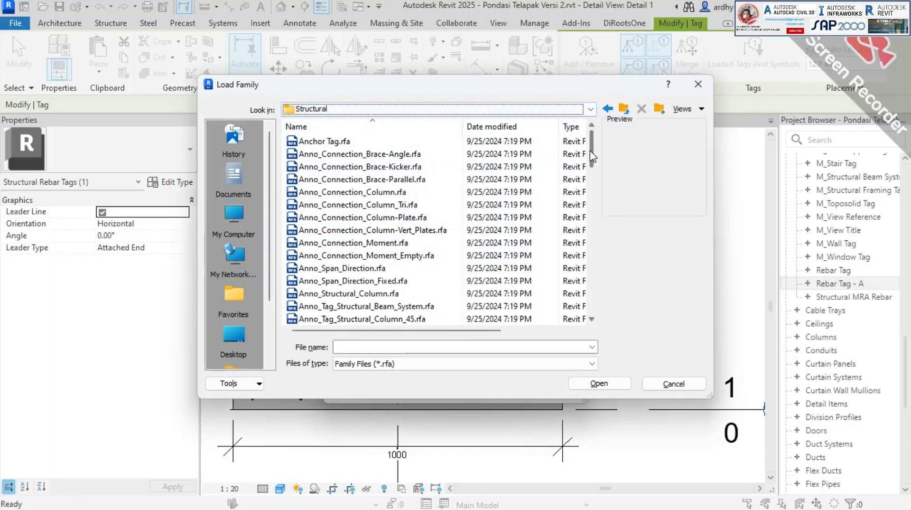
{"action": "left_click_drag", "start_coordinate": [592, 144], "coordinate": [591, 284]}
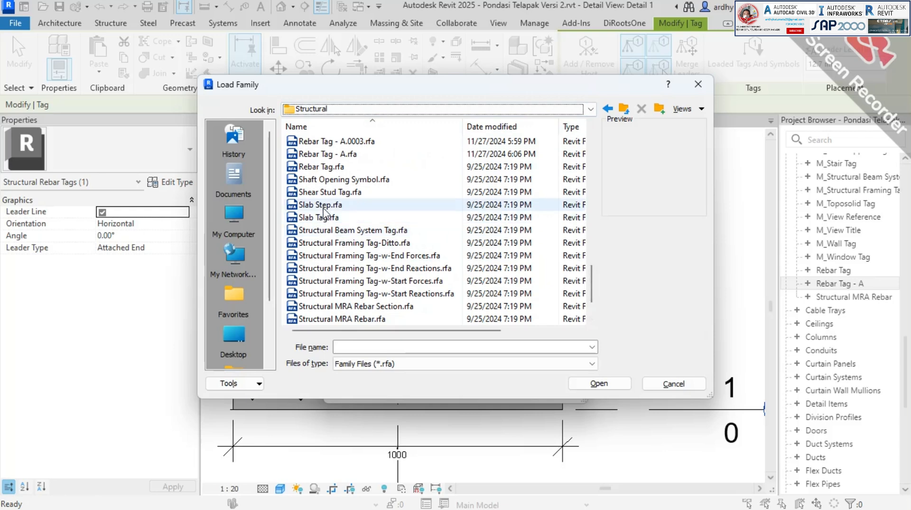
{"action": "left_click", "coordinate": [331, 167]}
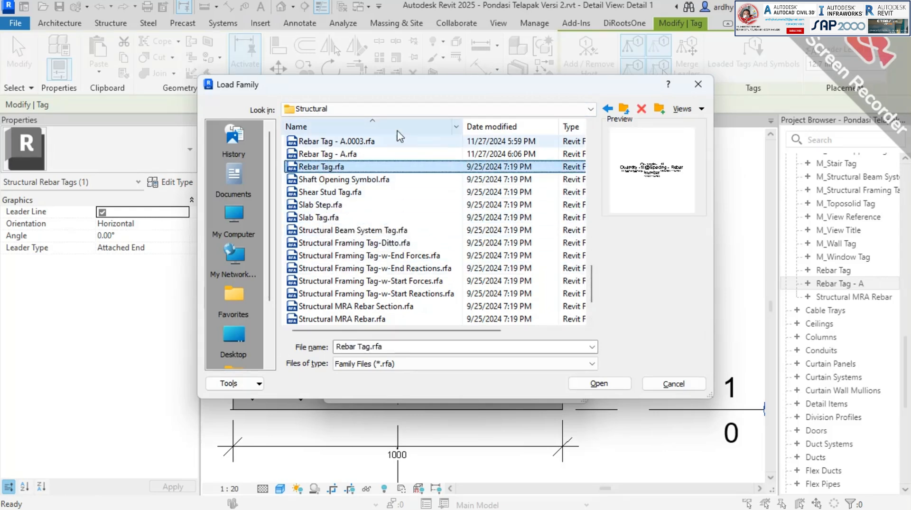
{"action": "left_click", "coordinate": [617, 384]}
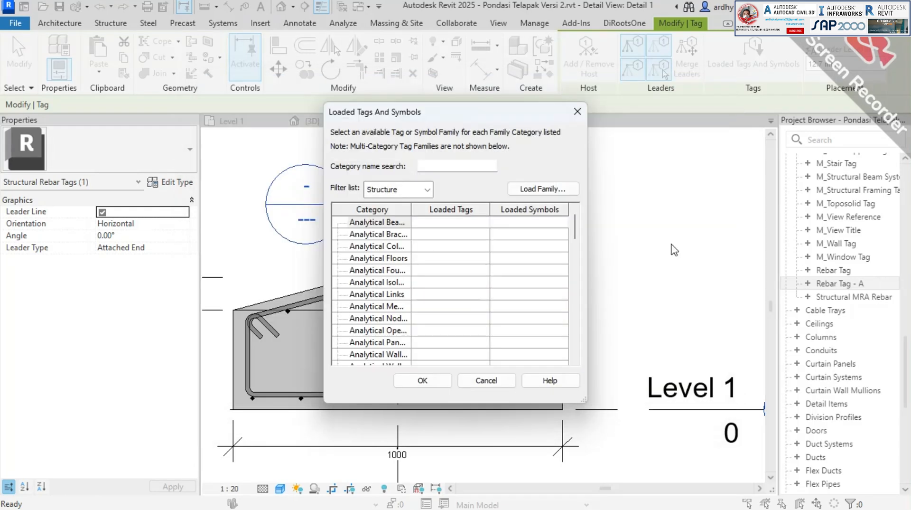
{"action": "left_click", "coordinate": [422, 381]}
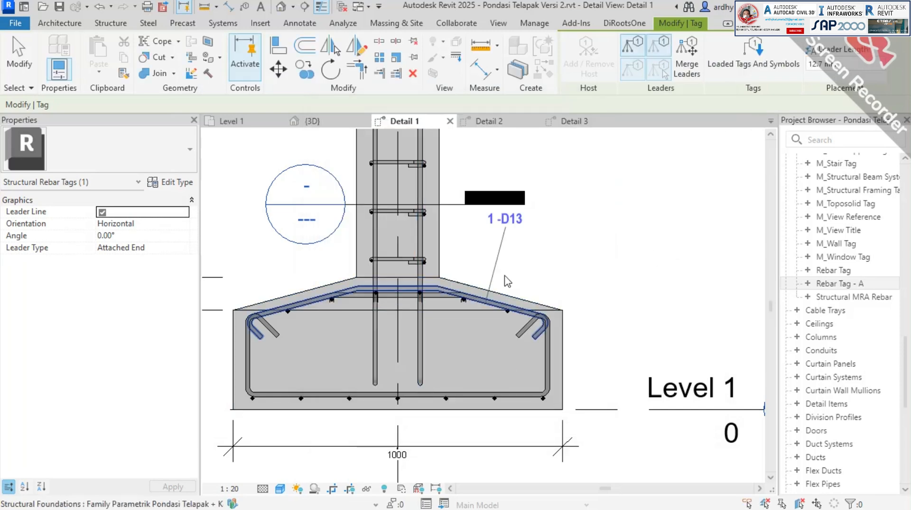
Tag the footing's sloping top rebar with a leader and change the tag type to Rebar Tag: Quantity Type & Number.
{"action": "left_click", "coordinate": [489, 301]}
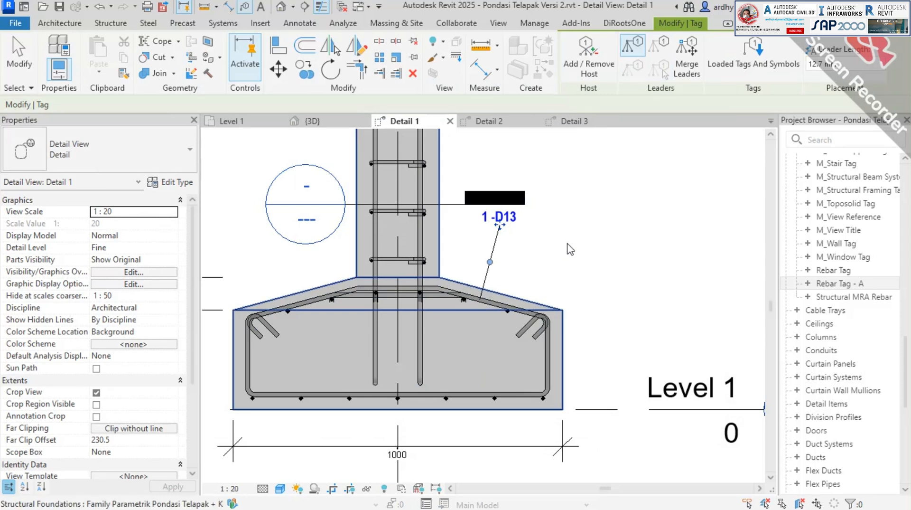
{"action": "key", "text": "Escape"}
{"action": "left_click", "coordinate": [495, 240]}
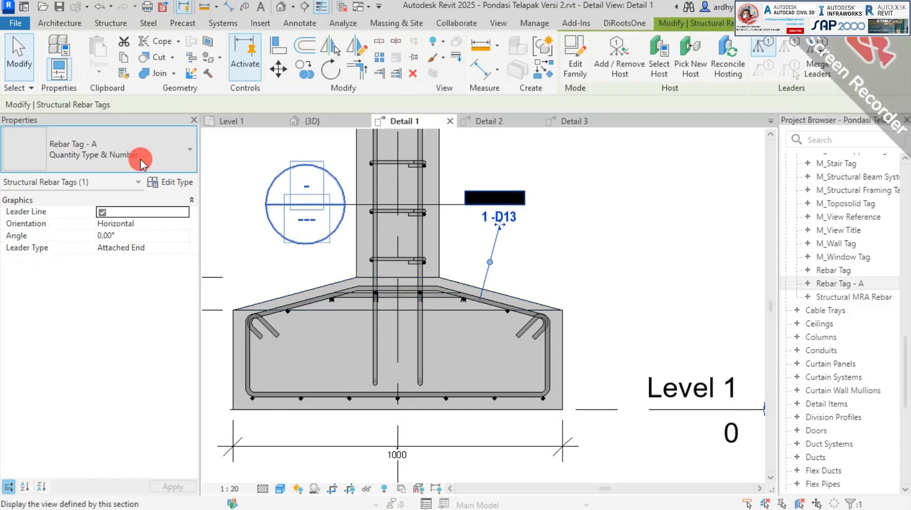
{"action": "left_click", "coordinate": [119, 150]}
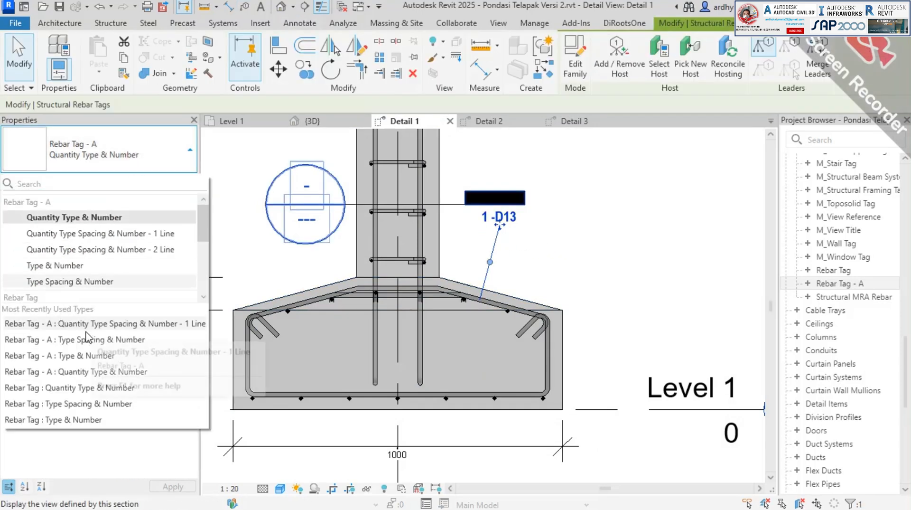
{"action": "scroll", "coordinate": [90, 281], "scroll_direction": "down", "scroll_amount": 1}
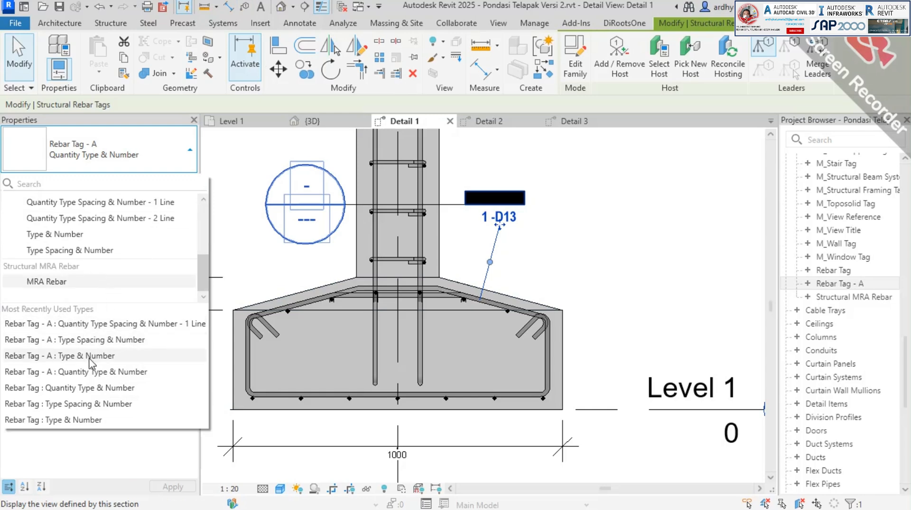
{"action": "scroll", "coordinate": [62, 264], "scroll_direction": "up", "scroll_amount": 3}
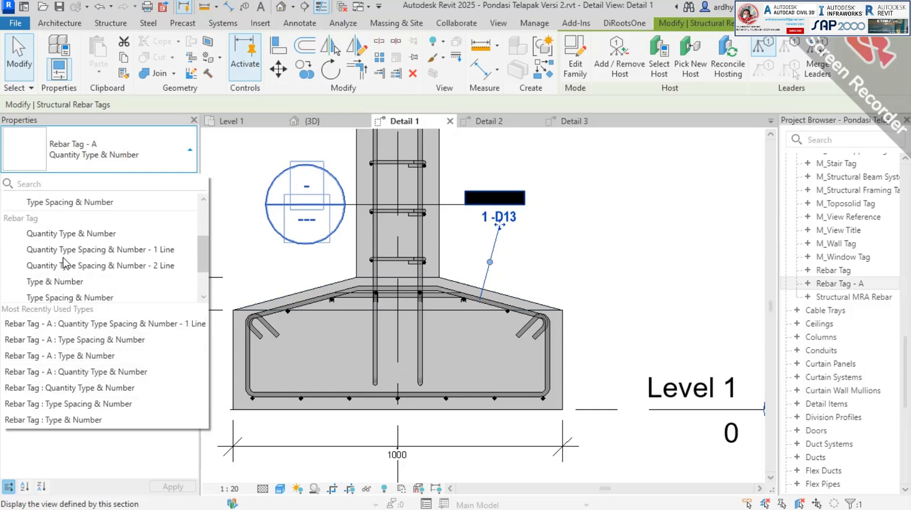
{"action": "left_click", "coordinate": [70, 234]}
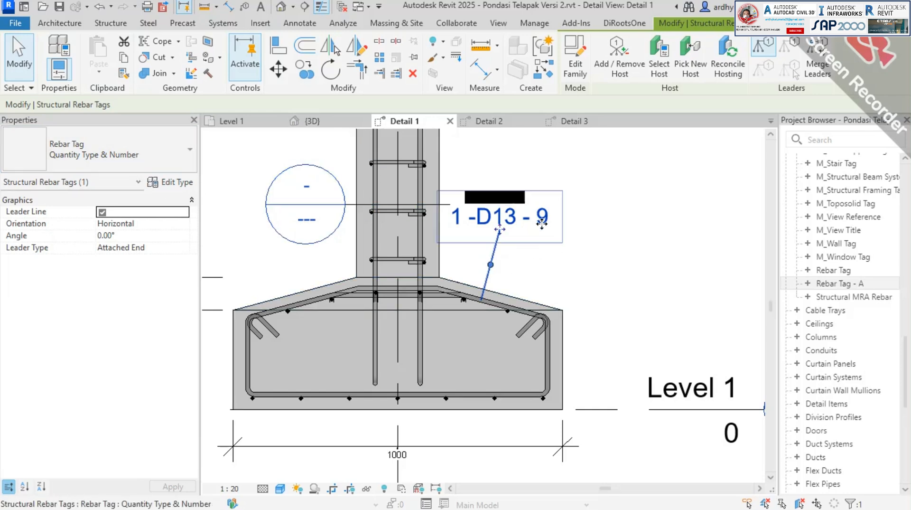
Change the footing tag type to Rebar Tag: Quantity Type Spacing & Number - 1 Line and move the tag clear of the column.
{"action": "left_click_drag", "start_coordinate": [511, 239], "coordinate": [531, 262]}
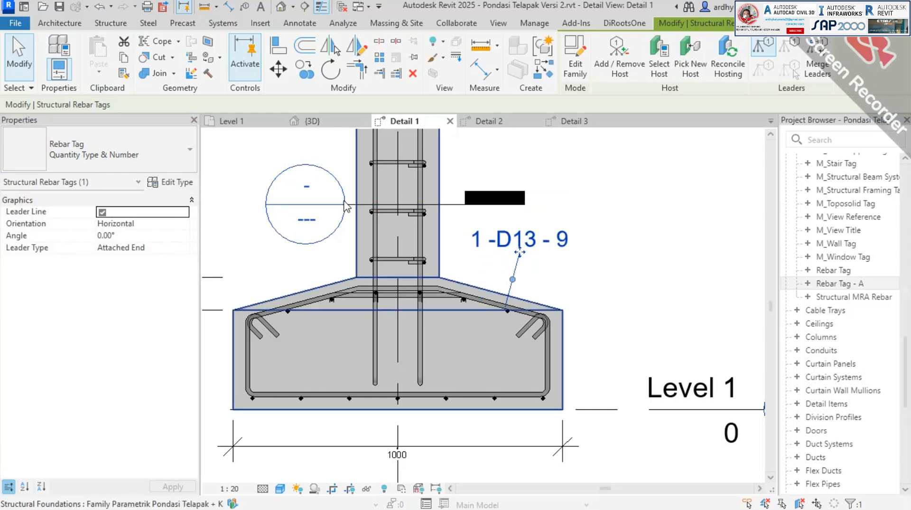
{"action": "left_click", "coordinate": [139, 154]}
{"action": "left_click", "coordinate": [138, 229]}
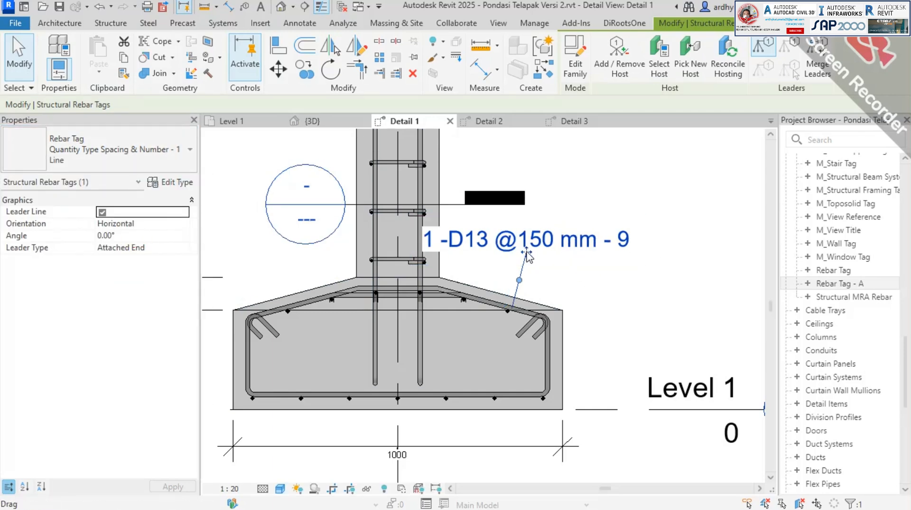
{"action": "left_click_drag", "start_coordinate": [533, 260], "coordinate": [575, 295]}
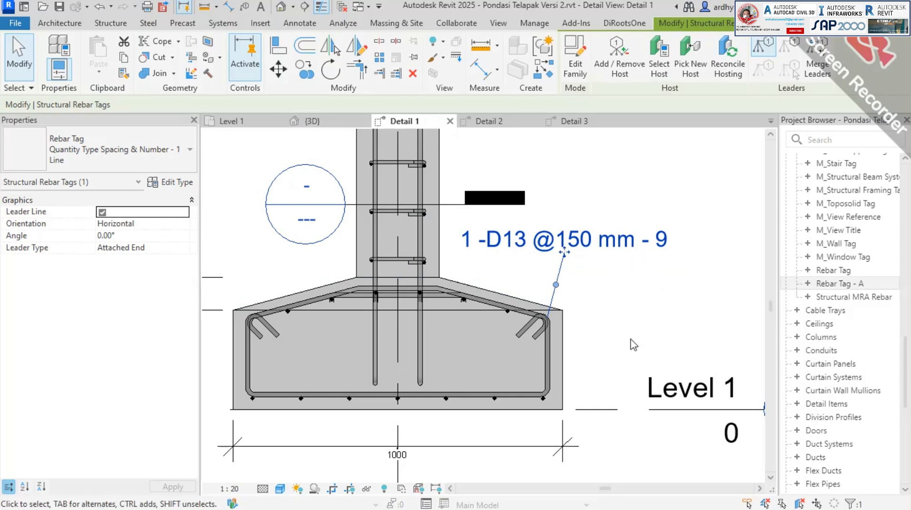
Switch to the Word guide and the YouTube Studio comments to review the question about removing the rebar number from the tag.
{"action": "key", "text": "alt+Tab"}
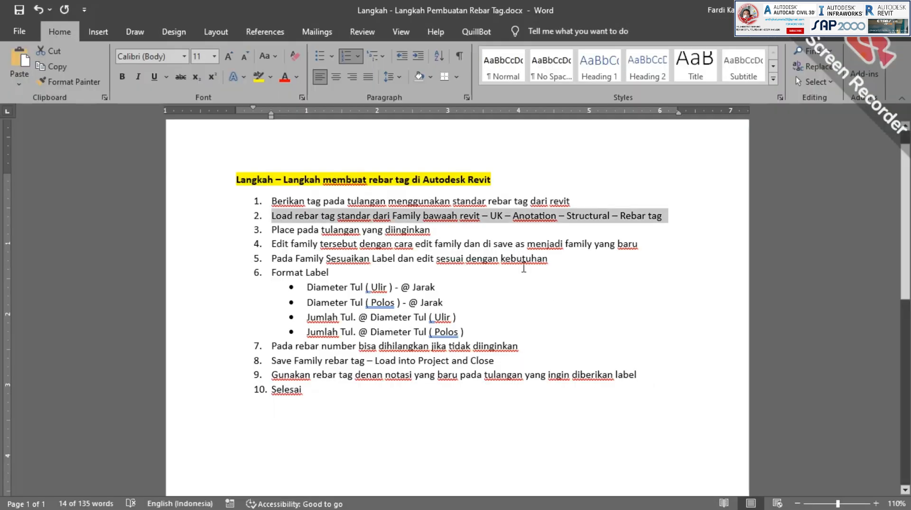
{"action": "key", "text": "alt+Tab"}
{"action": "left_click", "coordinate": [516, 271]}
{"action": "key", "text": "alt+Tab"}
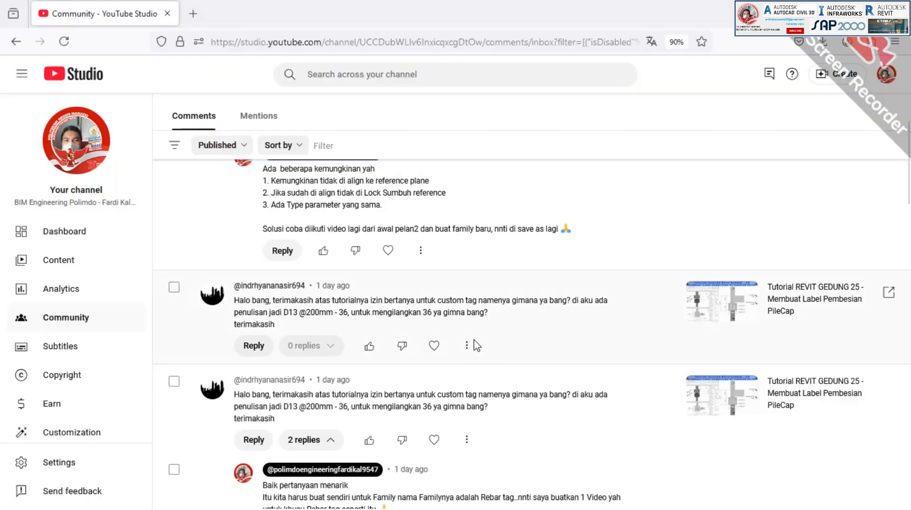
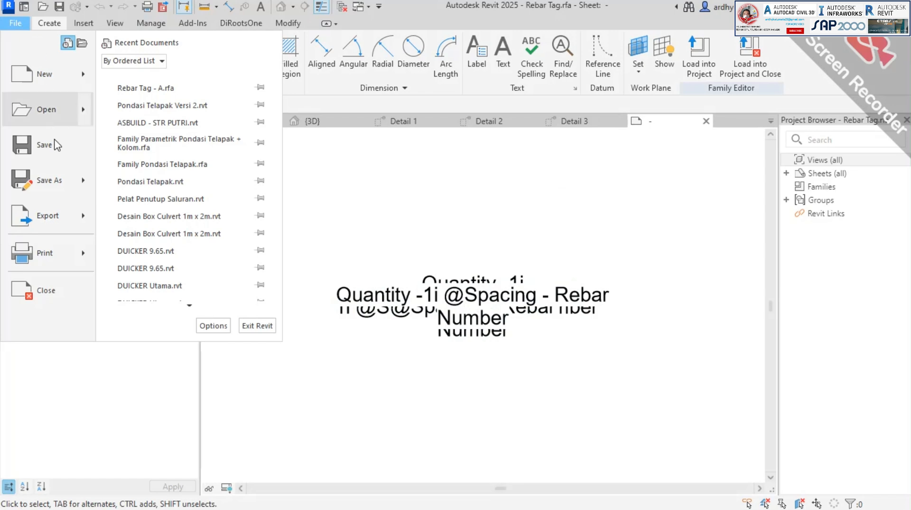
Save the opened Rebar Tag family as a new family file named Family Rebar Tag - X in the Structural folder.
{"action": "mouse_move", "coordinate": [57, 177]}
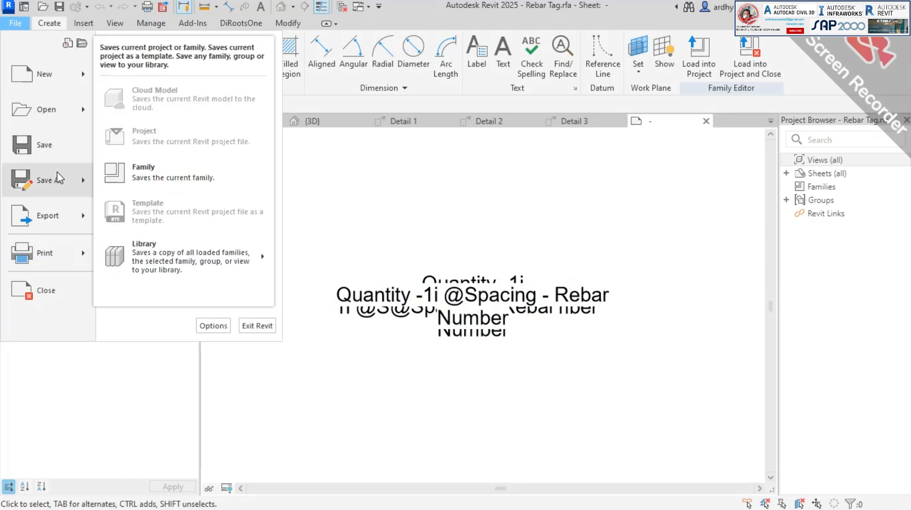
{"action": "left_click", "coordinate": [129, 173]}
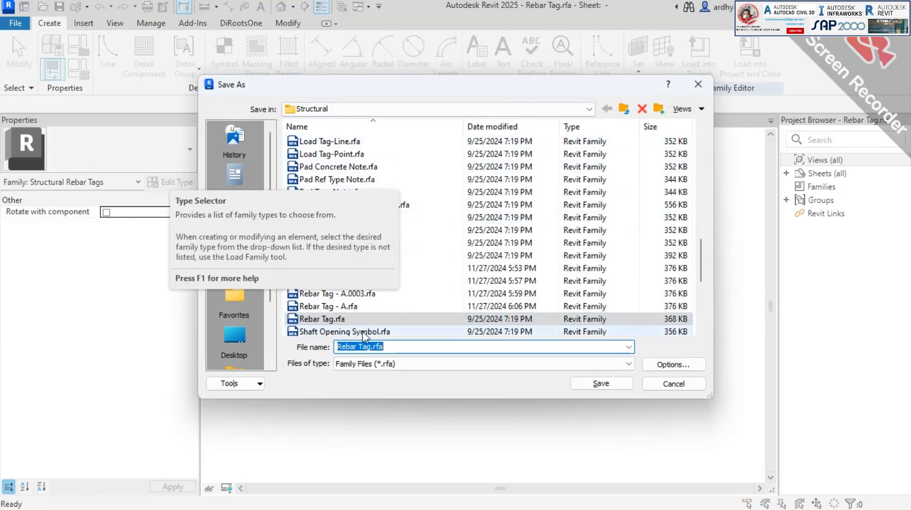
{"action": "left_click", "coordinate": [352, 346]}
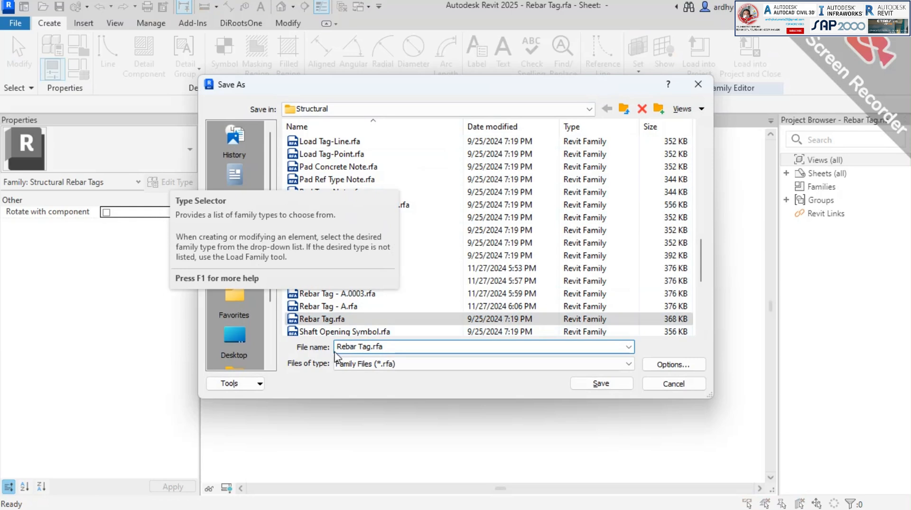
{"action": "left_click", "coordinate": [331, 347]}
{"action": "type", "text": "Famil"}
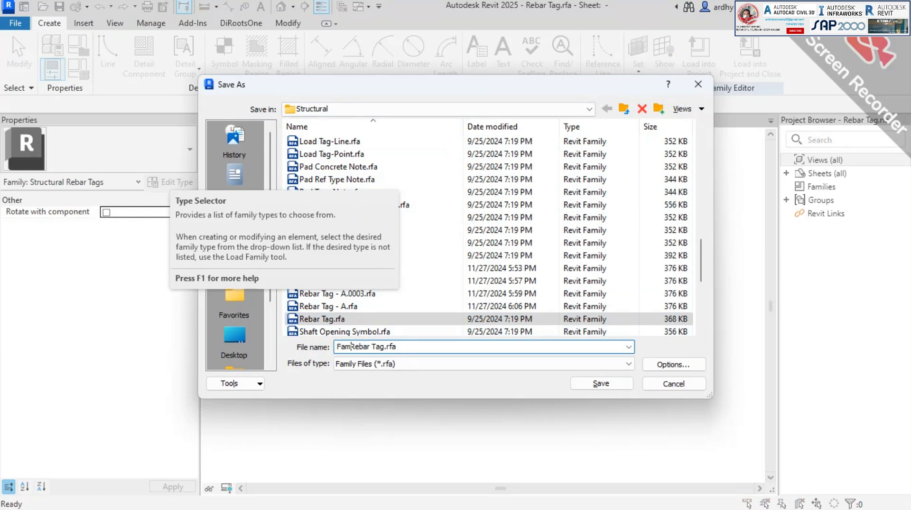
{"action": "type", "text": "y"}
{"action": "left_click", "coordinate": [598, 383]}
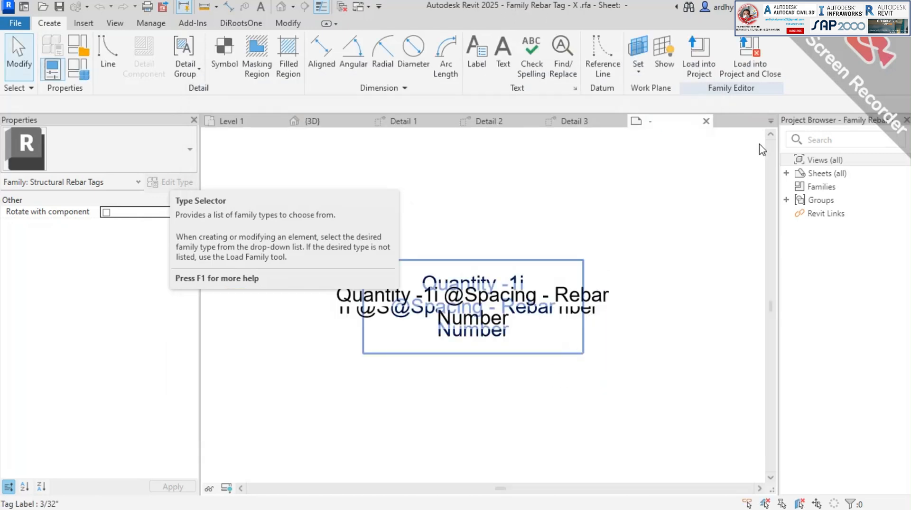
Switch to the Word guide and review the instructions on adjusting the family's labels and the Format Label list.
{"action": "left_click", "coordinate": [821, 498]}
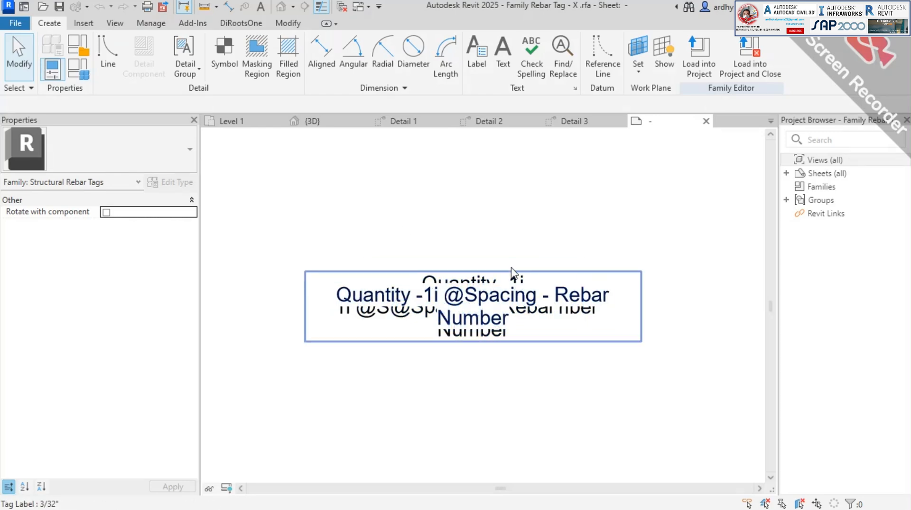
{"action": "key", "text": "alt+Tab"}
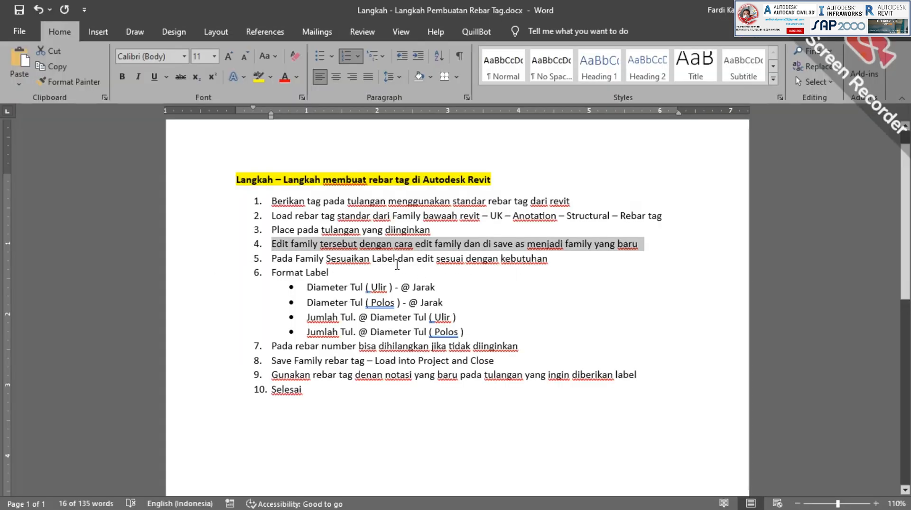
{"action": "left_click", "coordinate": [397, 260]}
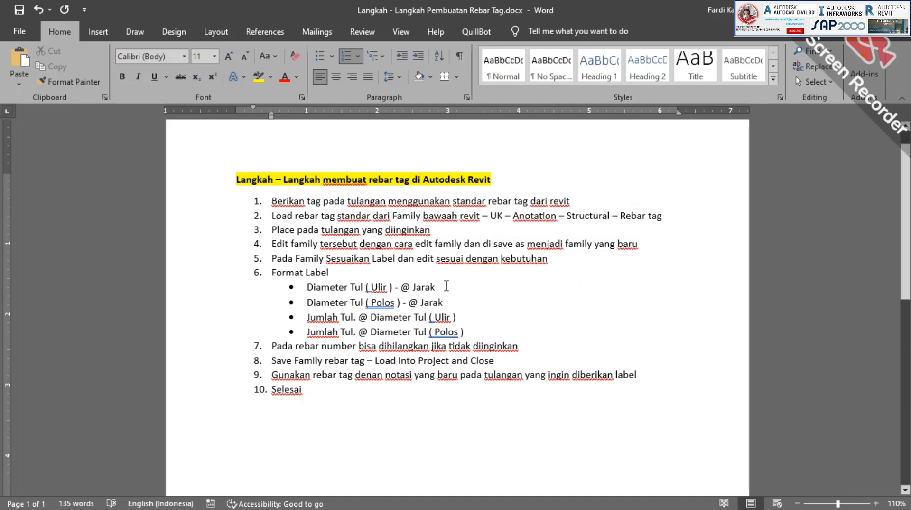
{"action": "scroll", "coordinate": [433, 290], "scroll_direction": "up", "scroll_amount": 1, "text": "ctrl"}
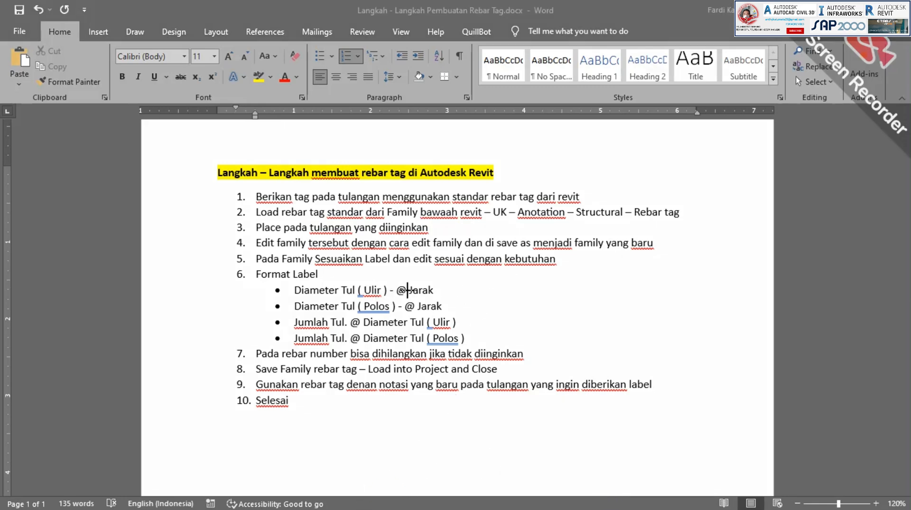
Annotate the deformed-bar (Ulir) format in the guide with the on-screen example D13 - 150.
{"action": "left_click", "coordinate": [492, 286]}
{"action": "mouse_move", "coordinate": [519, 283]}
{"action": "left_mouse_down"}
{"action": "mouse_move", "coordinate": [513, 300]}
{"action": "mouse_move", "coordinate": [566, 293]}
{"action": "mouse_move", "coordinate": [578, 302]}
{"action": "mouse_move", "coordinate": [600, 293]}
{"action": "mouse_move", "coordinate": [617, 300]}
{"action": "mouse_move", "coordinate": [613, 291]}
{"action": "left_mouse_up"}
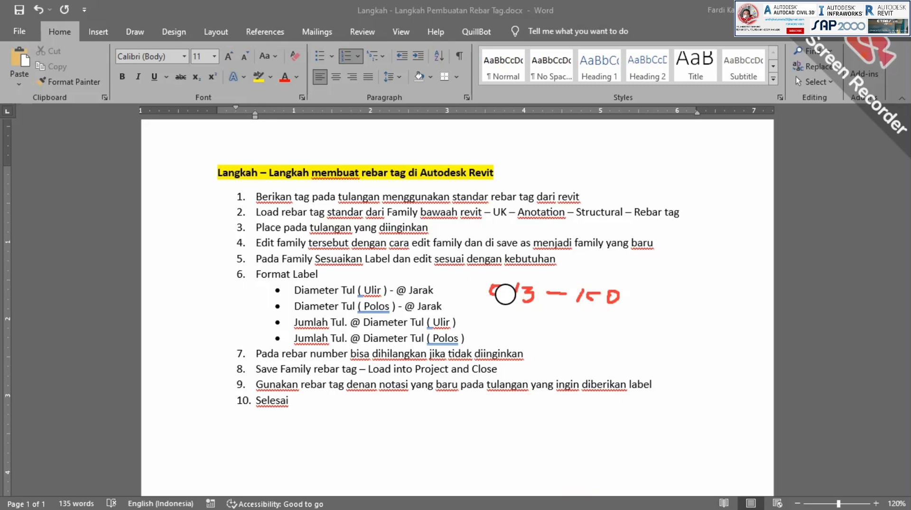
{"action": "left_click", "coordinate": [542, 298]}
{"action": "left_click", "coordinate": [616, 504]}
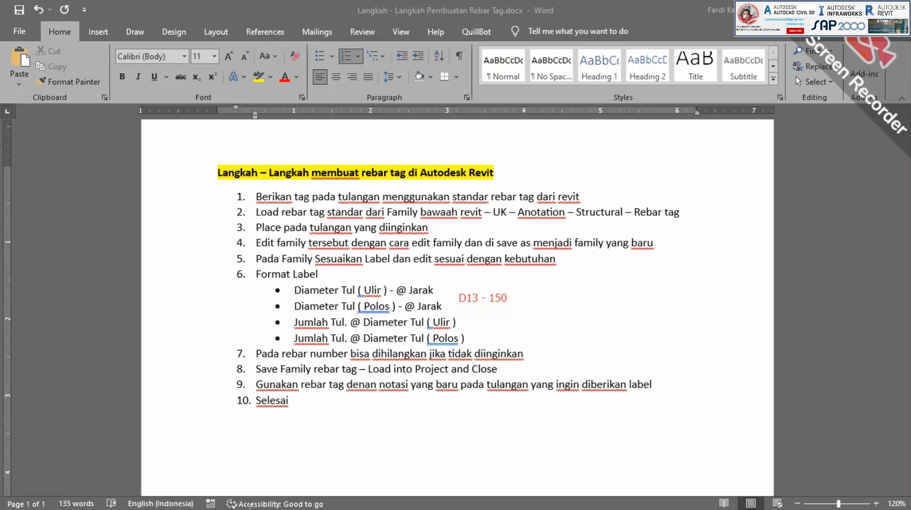
Open the Windows Character Map and copy the Ø symbol from the Arial font.
{"action": "key", "text": "super"}
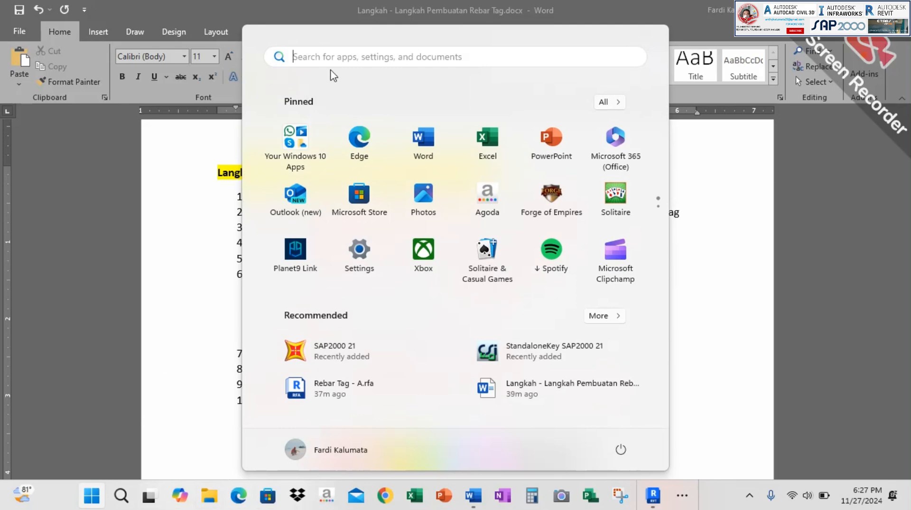
{"action": "left_click", "coordinate": [326, 56]}
{"action": "type", "text": "car"}
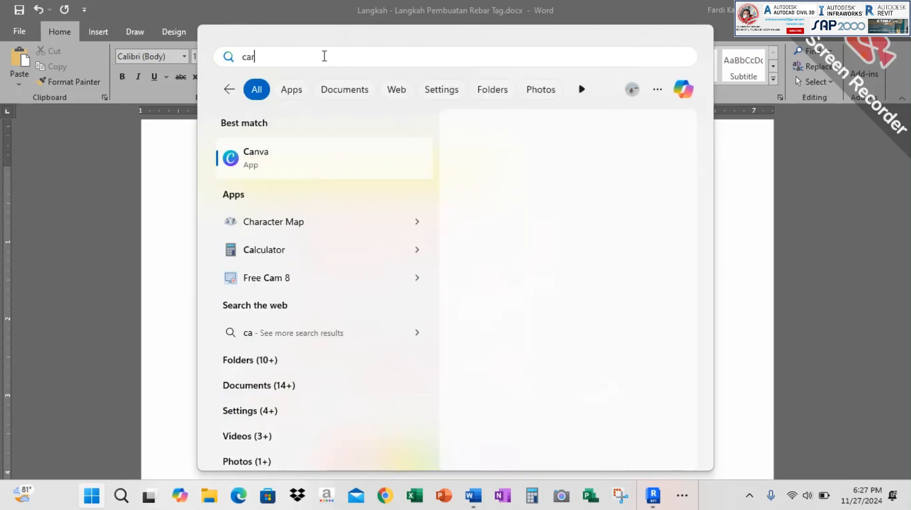
{"action": "type", "text": "a"}
{"action": "left_click", "coordinate": [268, 159]}
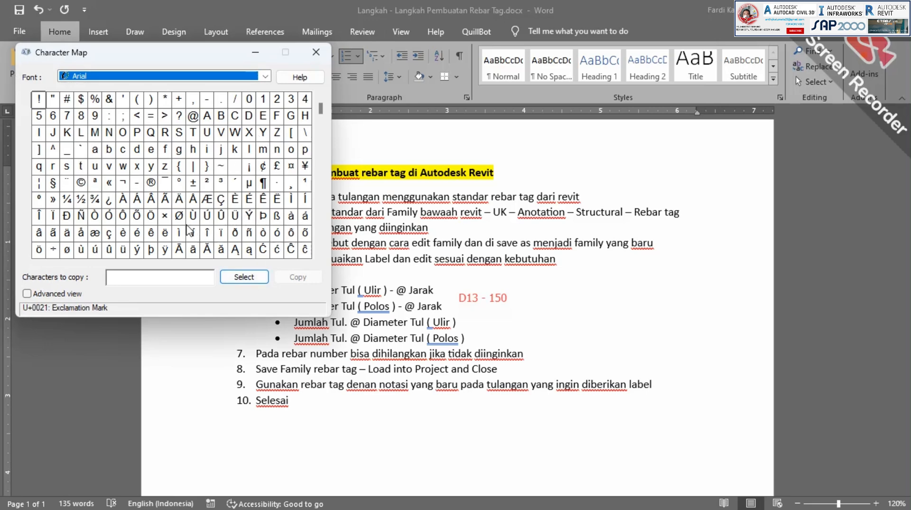
{"action": "left_click", "coordinate": [179, 215]}
{"action": "left_click", "coordinate": [244, 276]}
{"action": "left_click", "coordinate": [298, 277]}
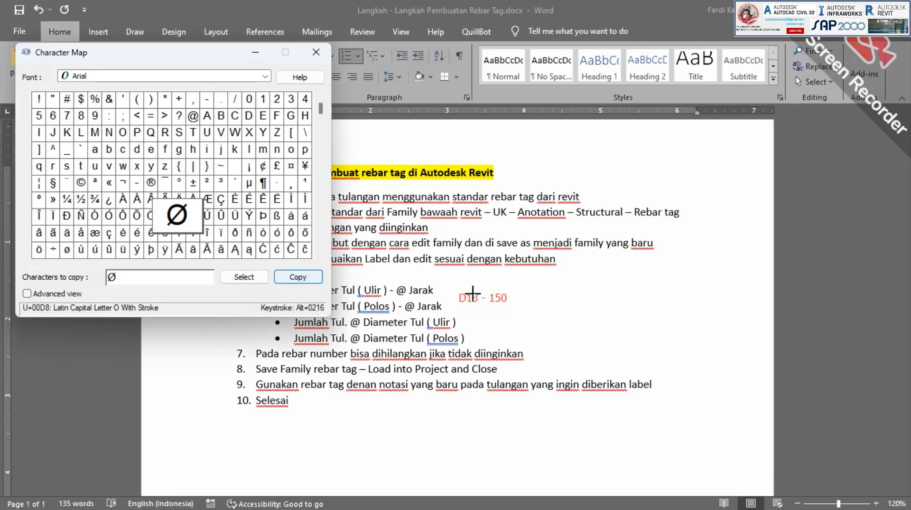
Annotate the plain-bar (Polos) format with the on-screen example Ø 10- 100, and clear the annotations.
{"action": "left_click", "coordinate": [470, 311]}
{"action": "key", "text": "ctrl+v"}
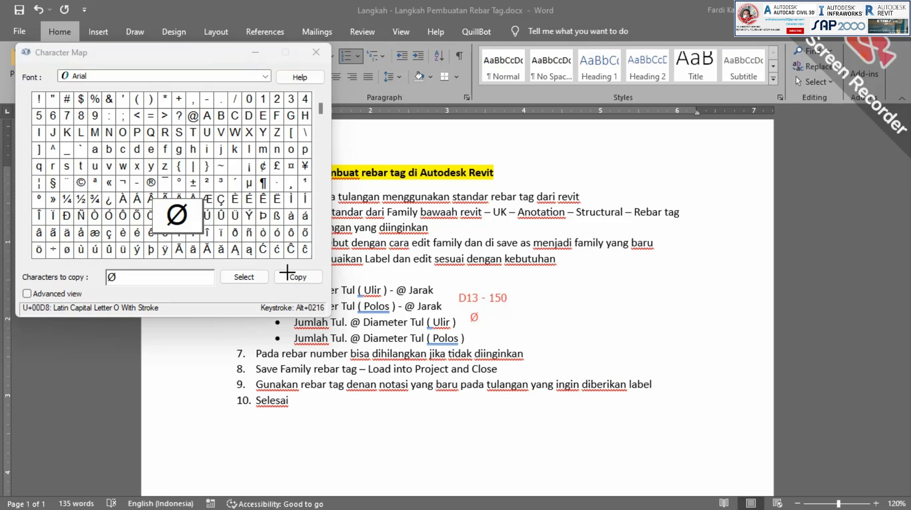
{"action": "left_click", "coordinate": [516, 467]}
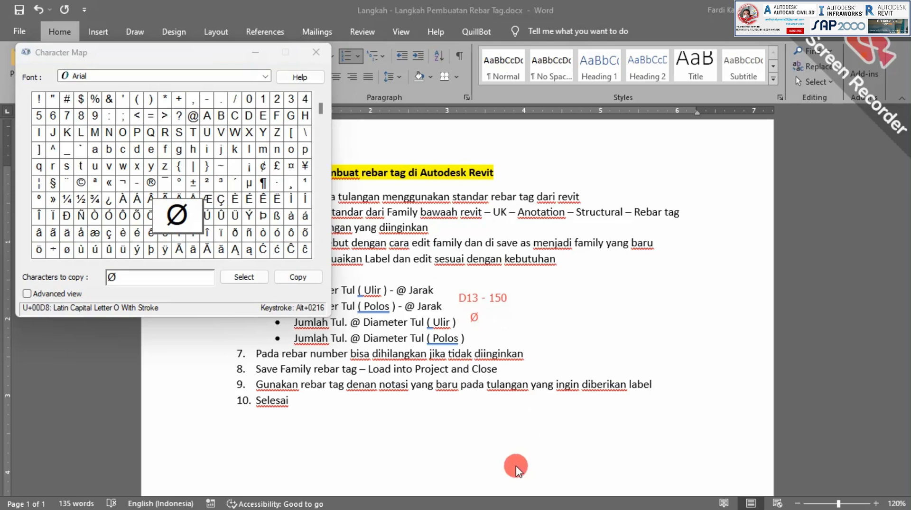
{"action": "left_click", "coordinate": [476, 318]}
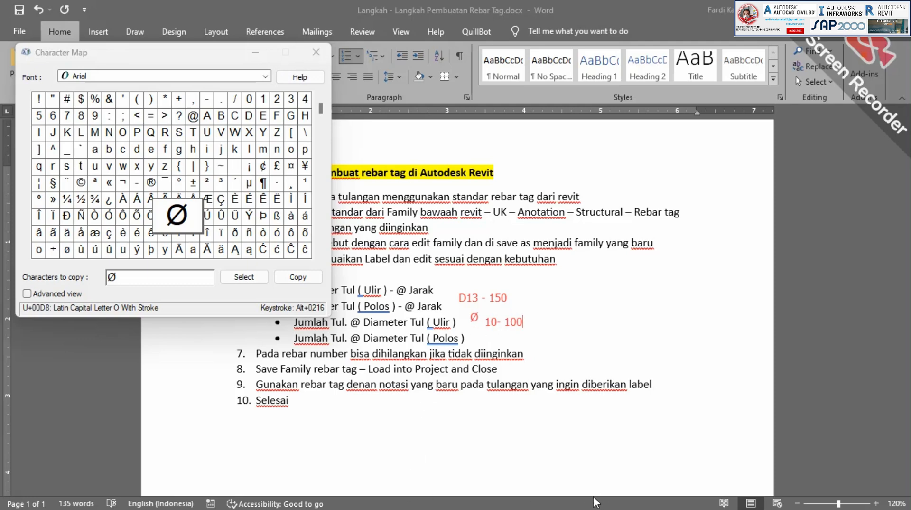
{"action": "left_click", "coordinate": [603, 498]}
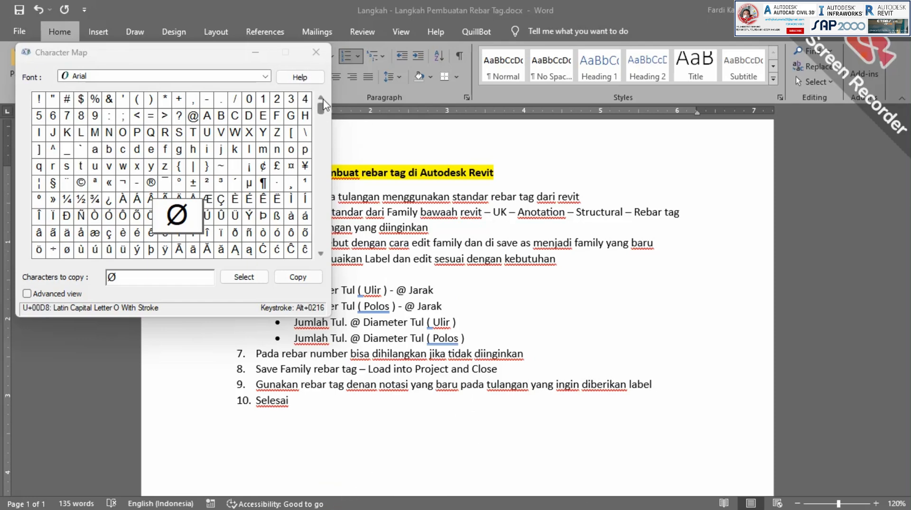
Copy the Ø symbol again and close the Character Map.
{"action": "left_click", "coordinate": [298, 276]}
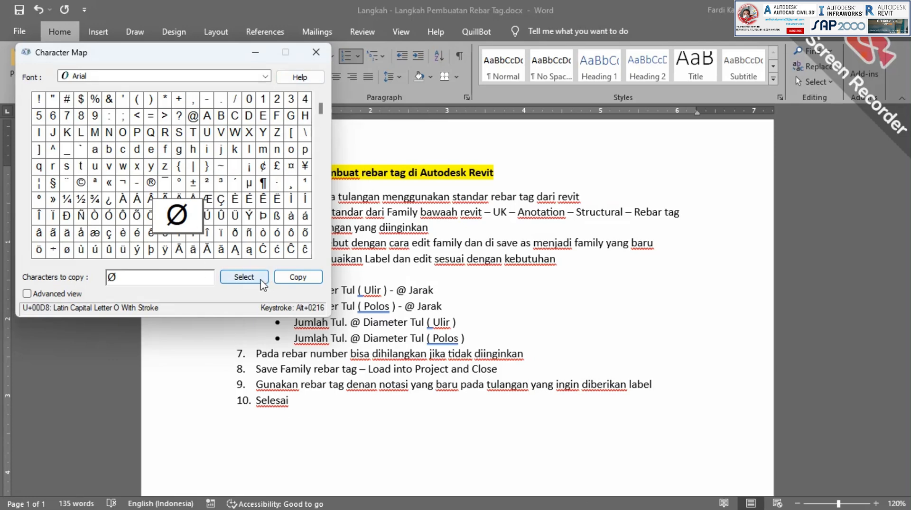
{"action": "left_click", "coordinate": [250, 278]}
{"action": "left_click", "coordinate": [298, 277]}
{"action": "left_click", "coordinate": [316, 53]}
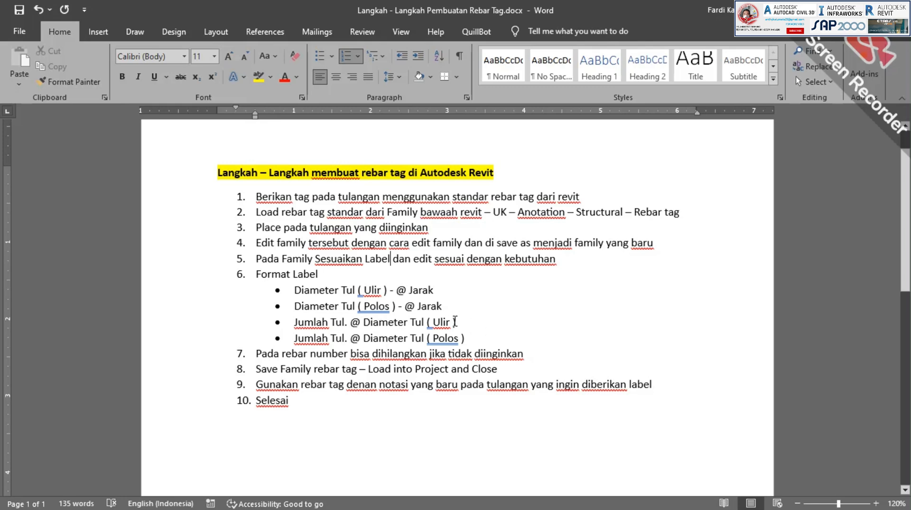
Switch to Revit and move the five overlapping tag labels apart into a vertical stack so each one is readable.
{"action": "key", "text": "alt+Tab"}
{"action": "left_click", "coordinate": [473, 290]}
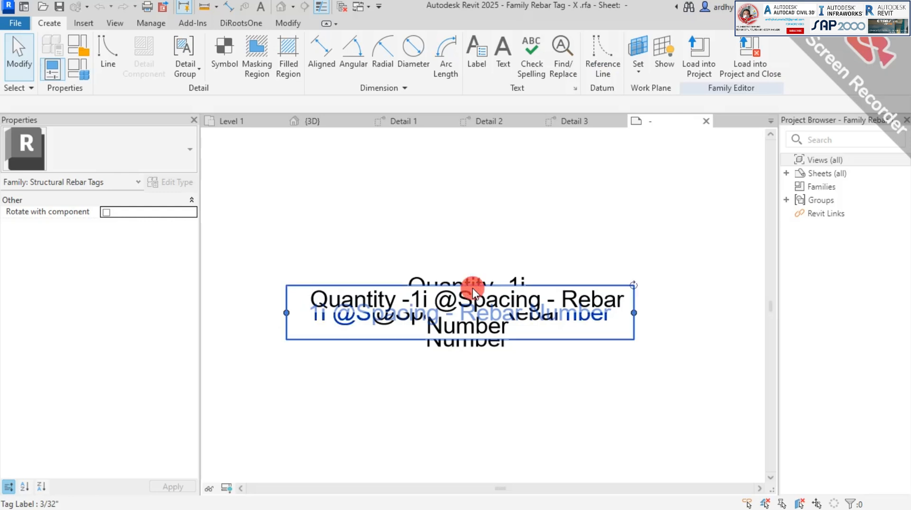
{"action": "left_click_drag", "start_coordinate": [473, 291], "coordinate": [474, 192]}
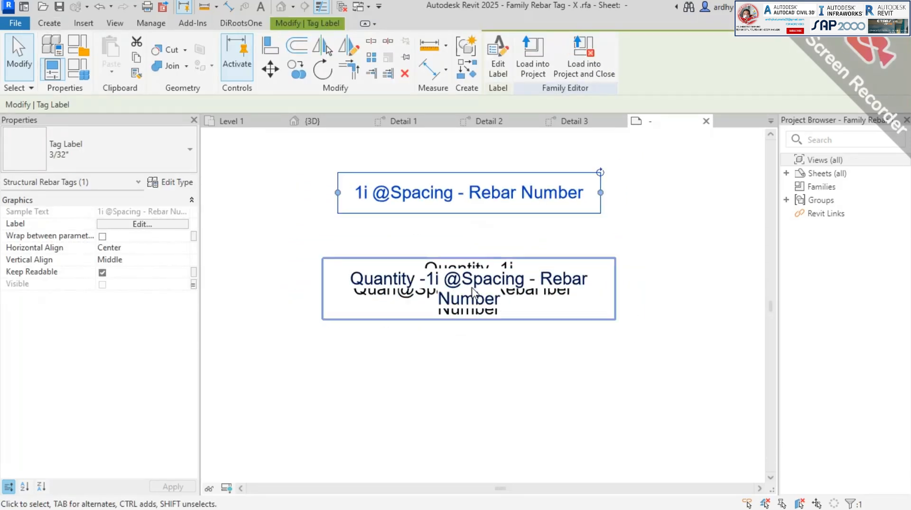
{"action": "left_click", "coordinate": [473, 290]}
{"action": "left_click_drag", "start_coordinate": [469, 306], "coordinate": [468, 421]}
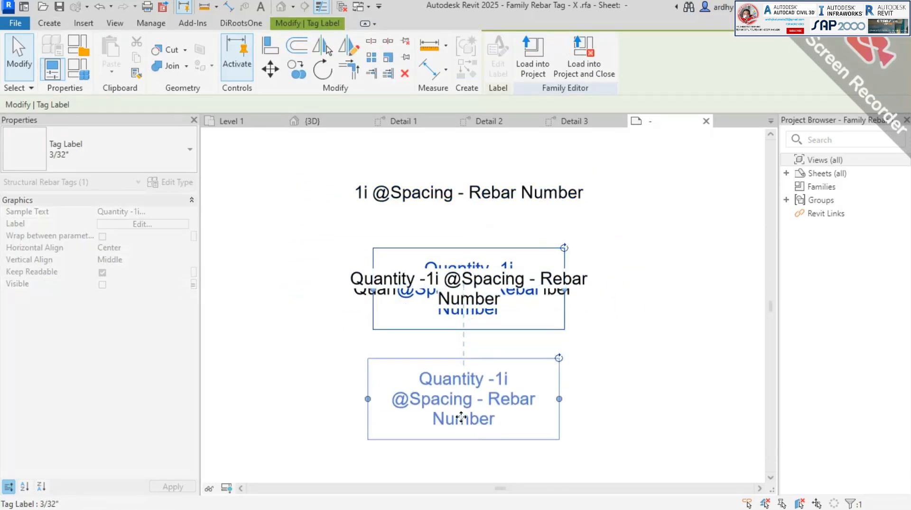
{"action": "left_click", "coordinate": [470, 304]}
{"action": "left_click_drag", "start_coordinate": [470, 304], "coordinate": [466, 349]}
{"action": "left_click", "coordinate": [470, 300]}
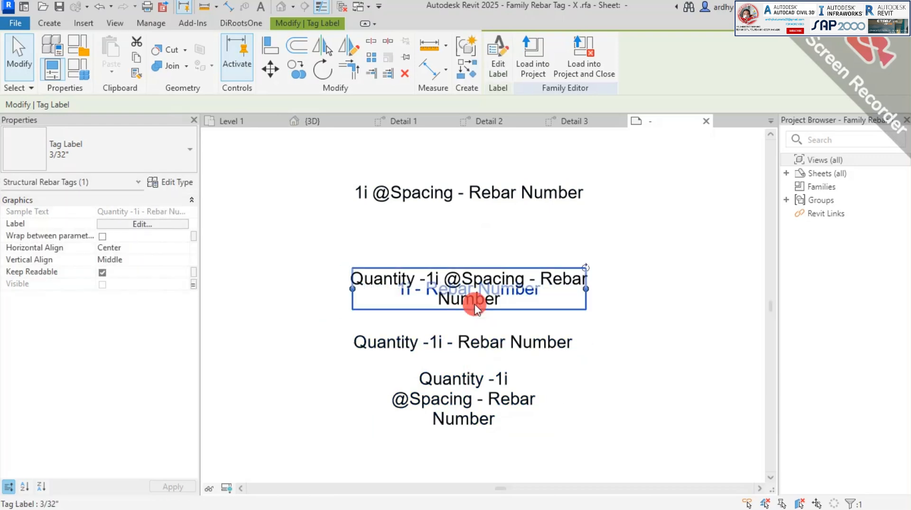
{"action": "left_click_drag", "start_coordinate": [470, 300], "coordinate": [464, 250]}
{"action": "left_click", "coordinate": [472, 302]}
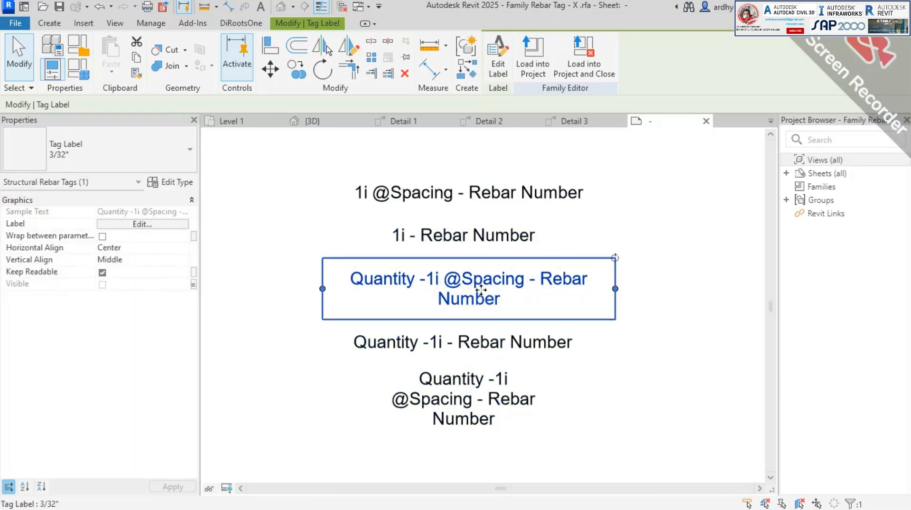
{"action": "left_click_drag", "start_coordinate": [471, 302], "coordinate": [485, 285]}
{"action": "left_click", "coordinate": [672, 240]}
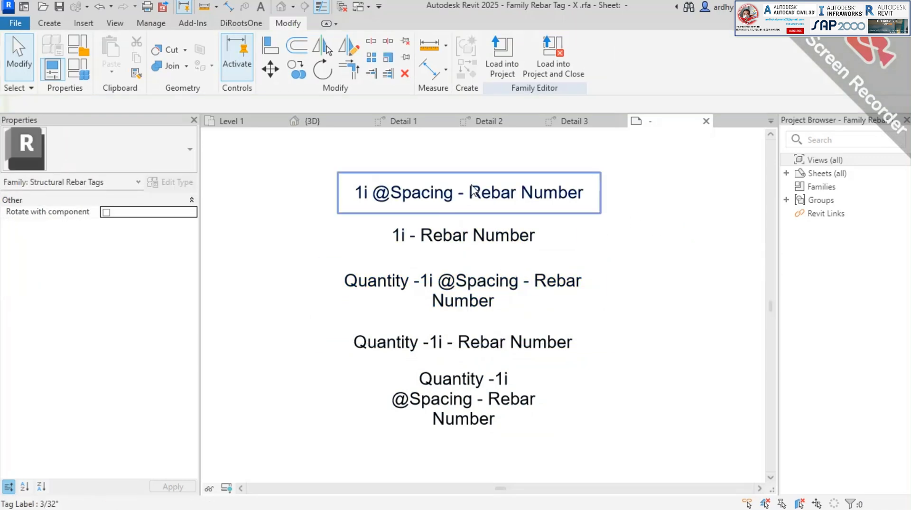
{"action": "middle_click_drag", "start_coordinate": [637, 290], "coordinate": [625, 305]}
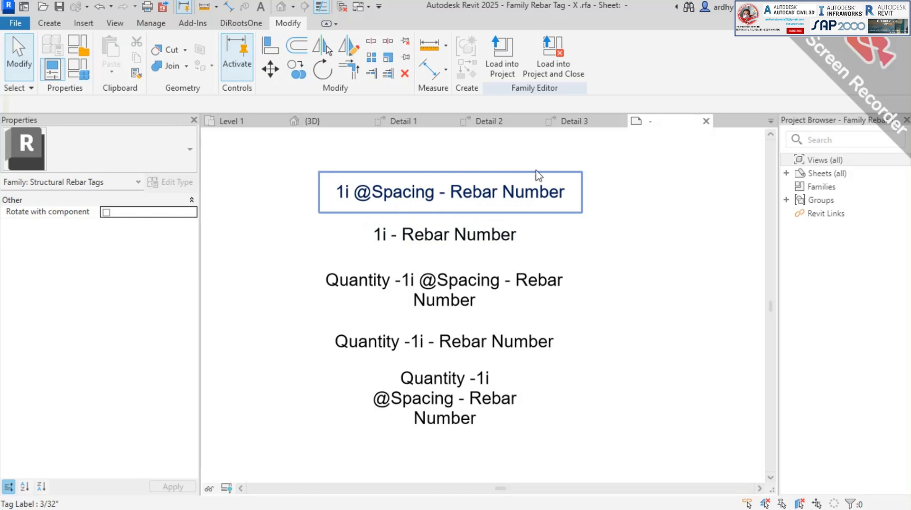
{"action": "left_click", "coordinate": [504, 202]}
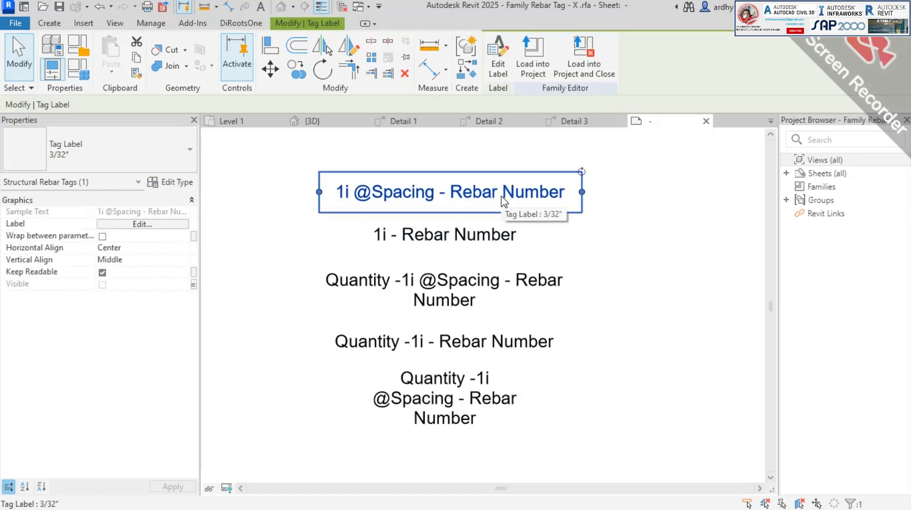
{"action": "left_click", "coordinate": [498, 76]}
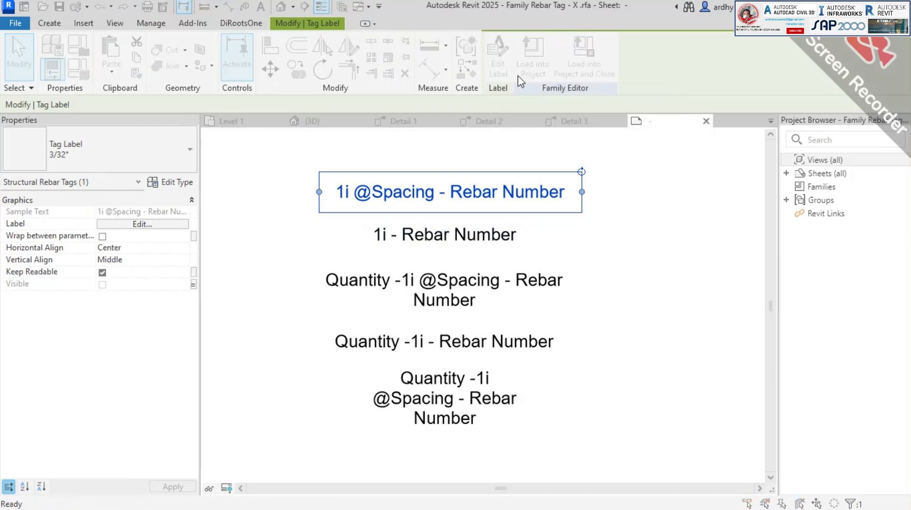
{"action": "left_click_drag", "start_coordinate": [499, 127], "coordinate": [482, 113]}
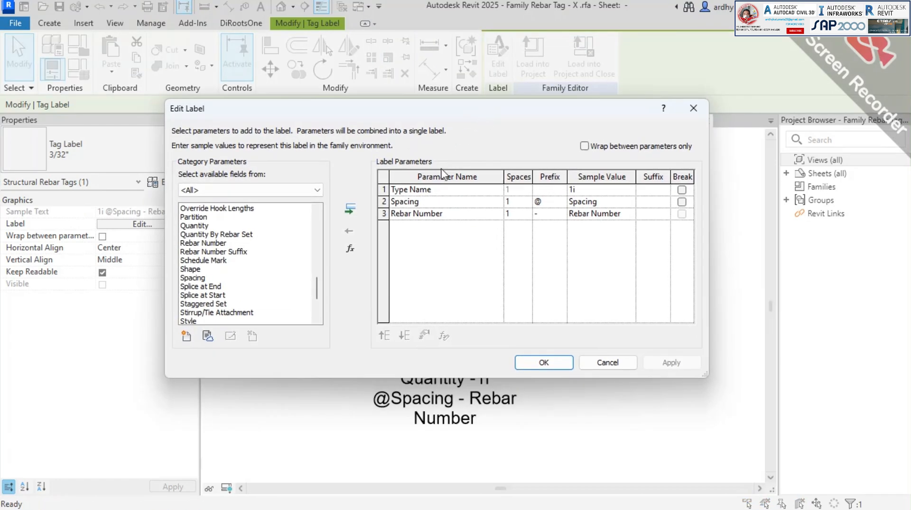
{"action": "left_click", "coordinate": [383, 189]}
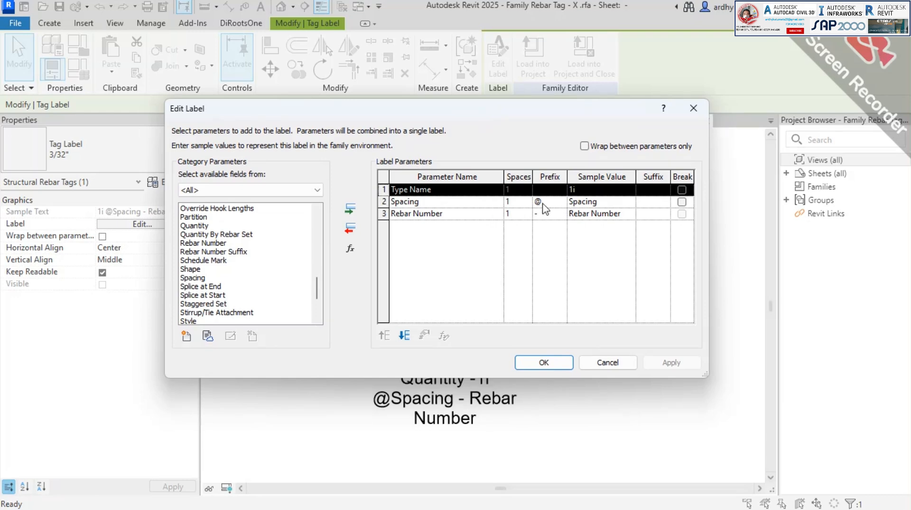
{"action": "left_click", "coordinate": [551, 202]}
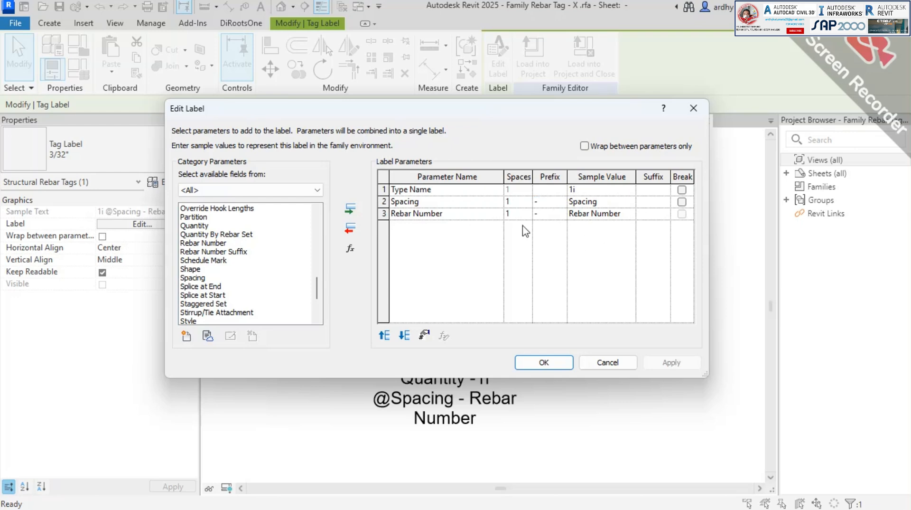
{"action": "left_click", "coordinate": [381, 213]}
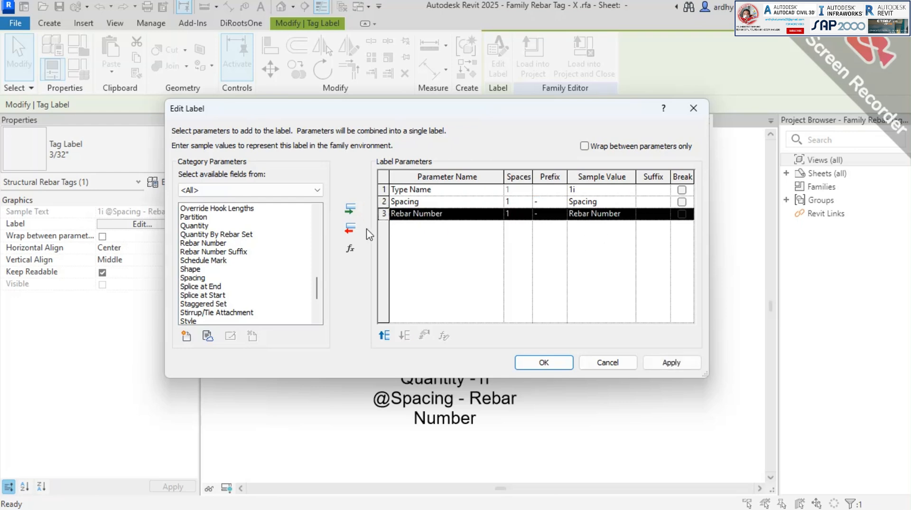
{"action": "left_click", "coordinate": [350, 228]}
{"action": "left_click", "coordinate": [686, 363]}
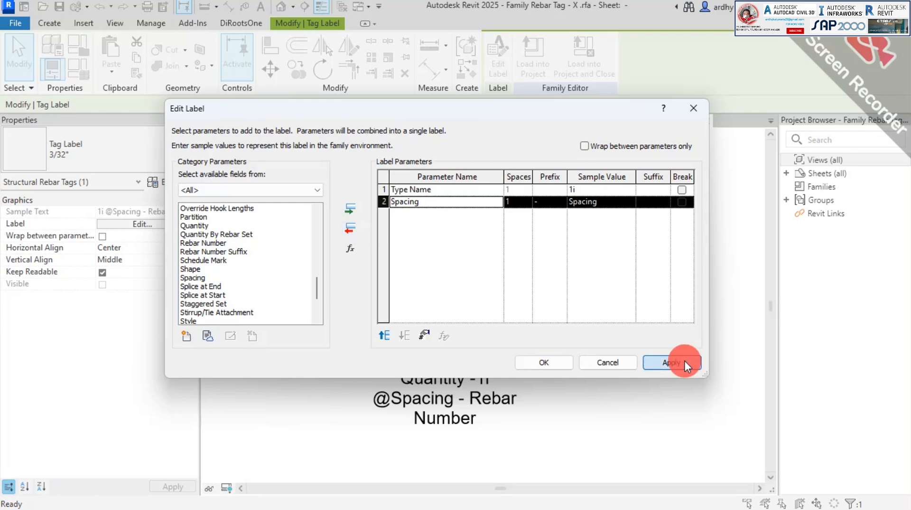
{"action": "left_click", "coordinate": [545, 363]}
Remove the Rebar Number parameter from the 1i - Rebar Number label, leaving only Type Name.
{"action": "left_click", "coordinate": [503, 240]}
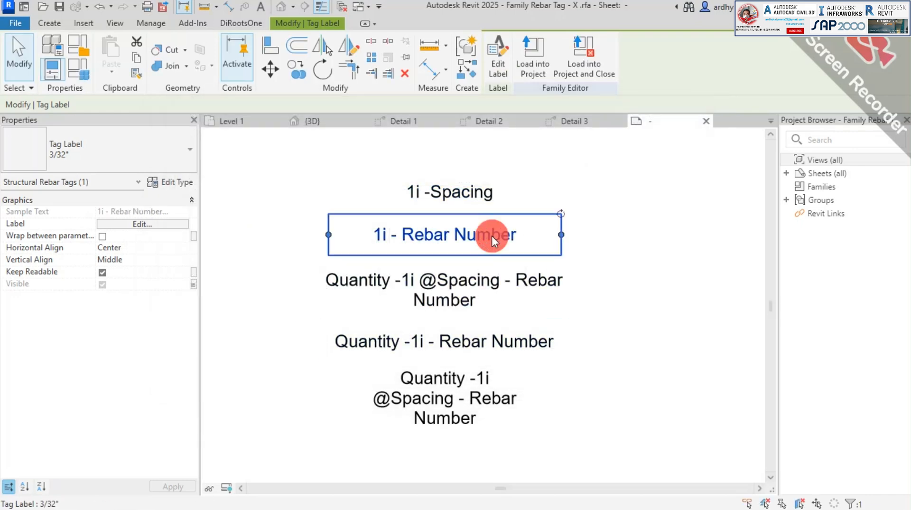
{"action": "left_click", "coordinate": [500, 67]}
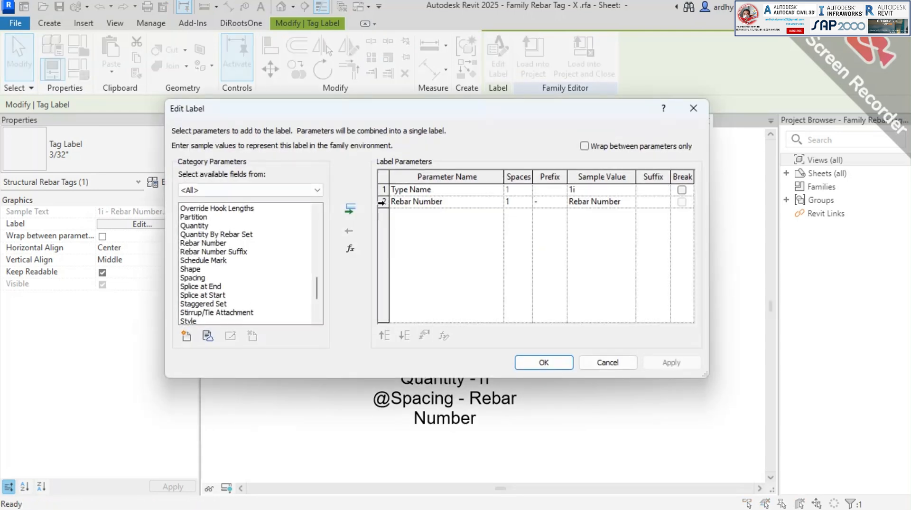
{"action": "left_click", "coordinate": [384, 201]}
{"action": "left_click", "coordinate": [350, 231]}
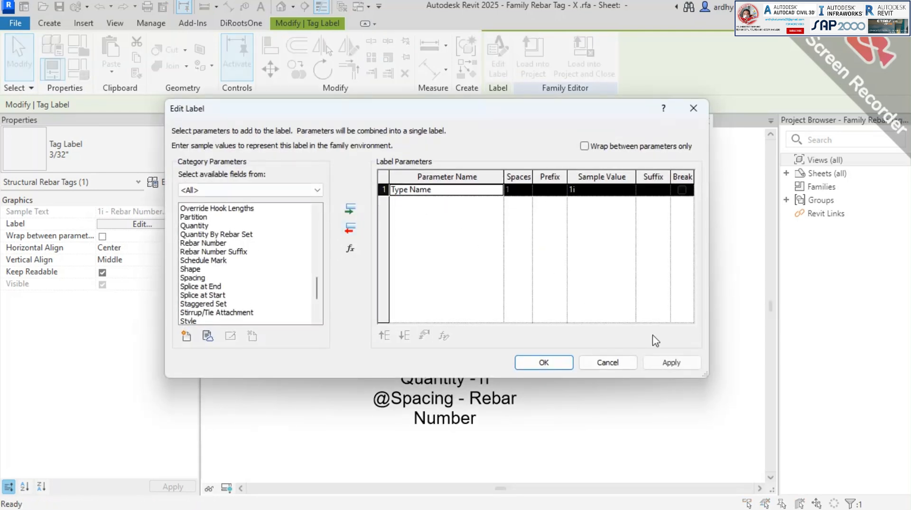
{"action": "left_click", "coordinate": [541, 363]}
Remove the Rebar Number parameter from the third label in the stack, the one without a line break after Type Name, leaving Quantity, Type Name and Spacing.
{"action": "left_click", "coordinate": [492, 292]}
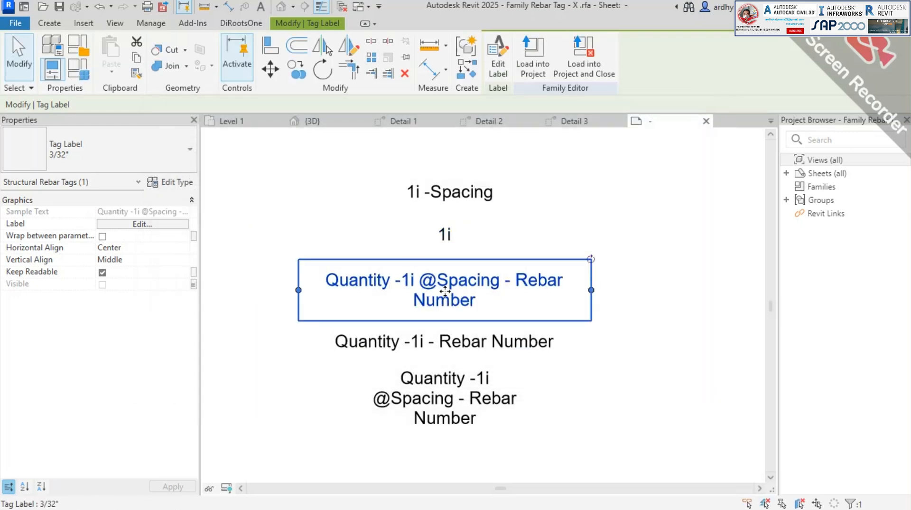
{"action": "left_click", "coordinate": [497, 74]}
{"action": "left_click", "coordinate": [391, 227]}
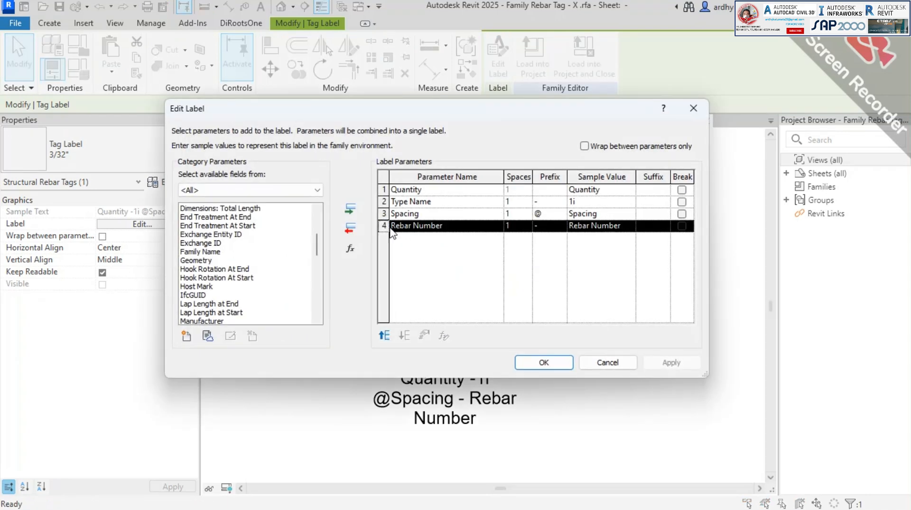
{"action": "left_click", "coordinate": [349, 229]}
{"action": "left_click", "coordinate": [669, 363]}
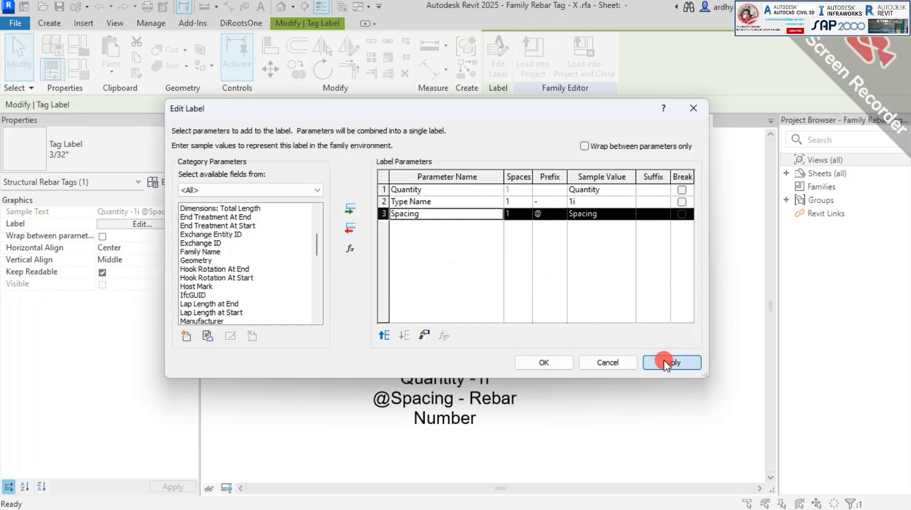
{"action": "left_click", "coordinate": [541, 363]}
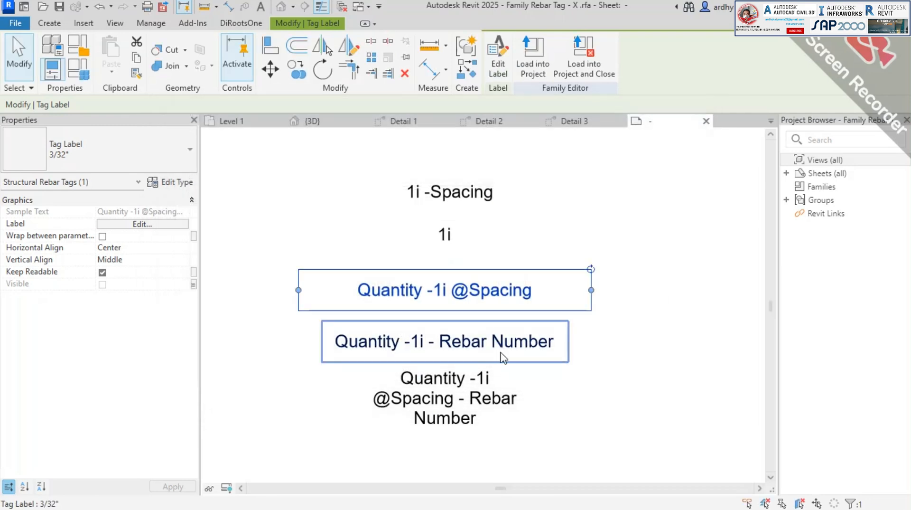
Remove the Rebar Number parameter from the Quantity -1i - Rebar Number label, leaving Quantity and Type Name.
{"action": "left_click", "coordinate": [481, 345]}
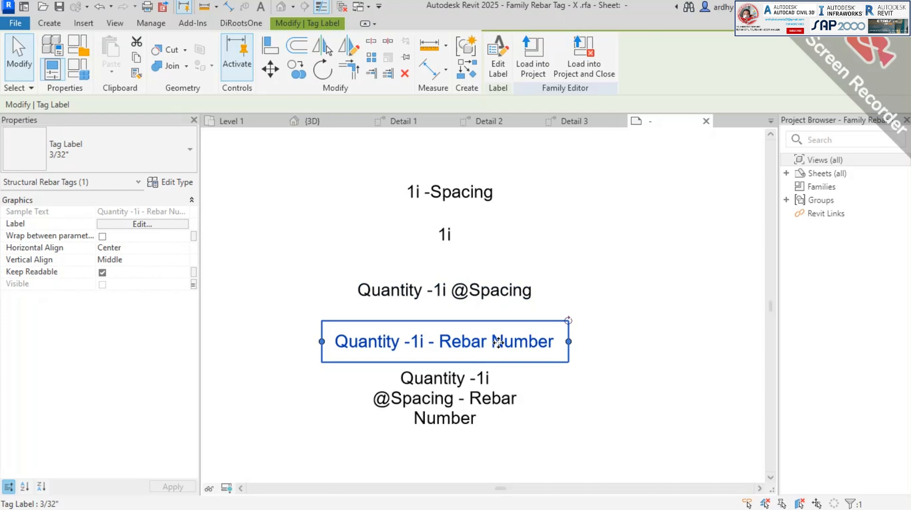
{"action": "left_click", "coordinate": [494, 76]}
{"action": "left_click", "coordinate": [394, 214]}
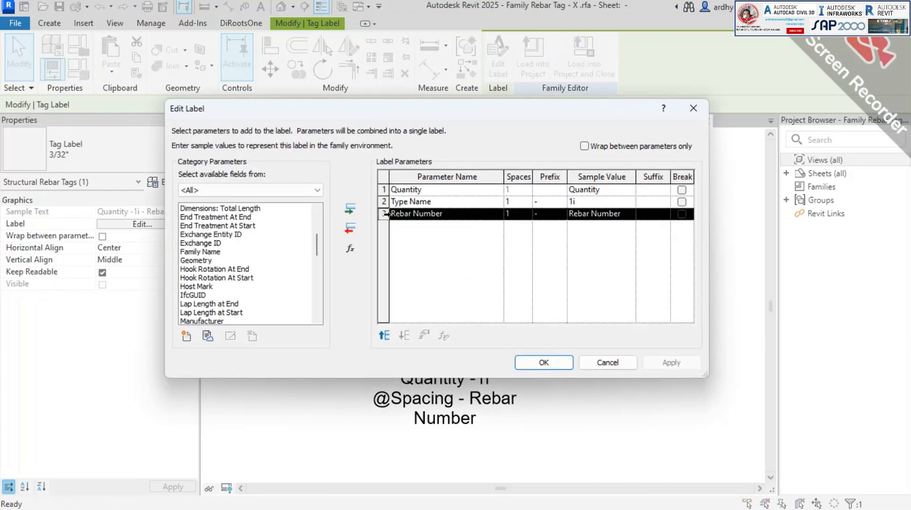
{"action": "left_click", "coordinate": [350, 230]}
{"action": "left_click", "coordinate": [556, 366]}
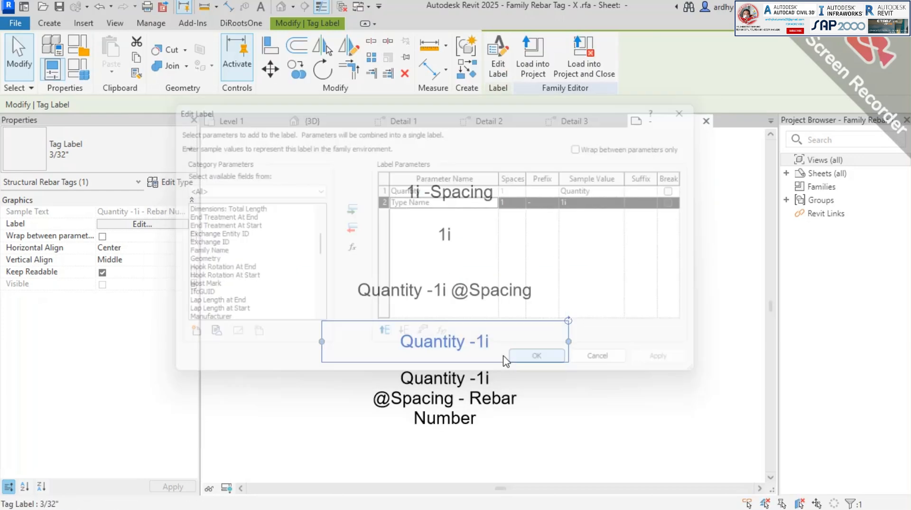
{"action": "left_click", "coordinate": [596, 352]}
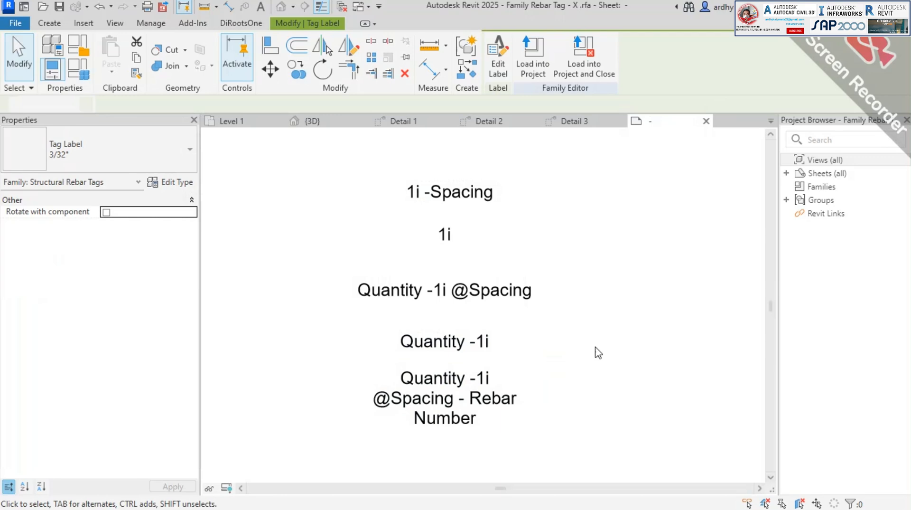
In the lowest label, remove the Rebar Number parameter and set the Spacing prefix to -.
{"action": "left_click", "coordinate": [470, 376]}
{"action": "left_click", "coordinate": [498, 62]}
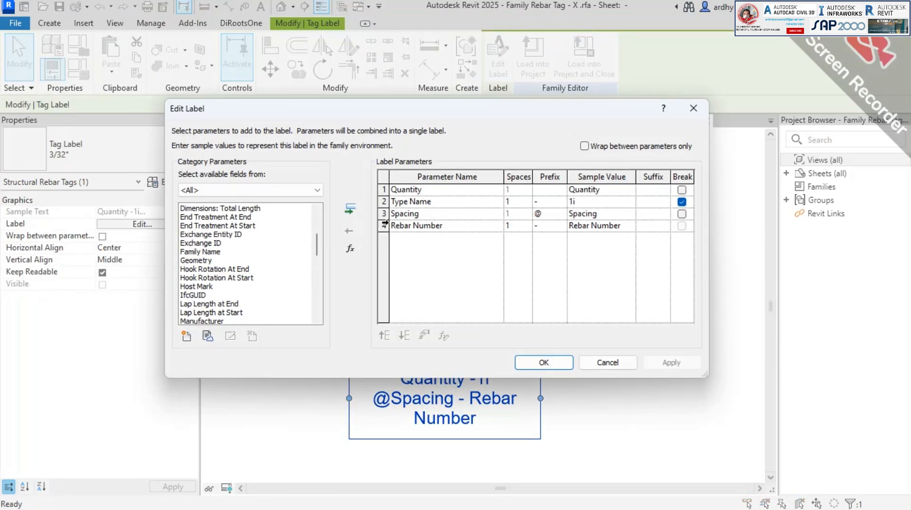
{"action": "left_click", "coordinate": [387, 225]}
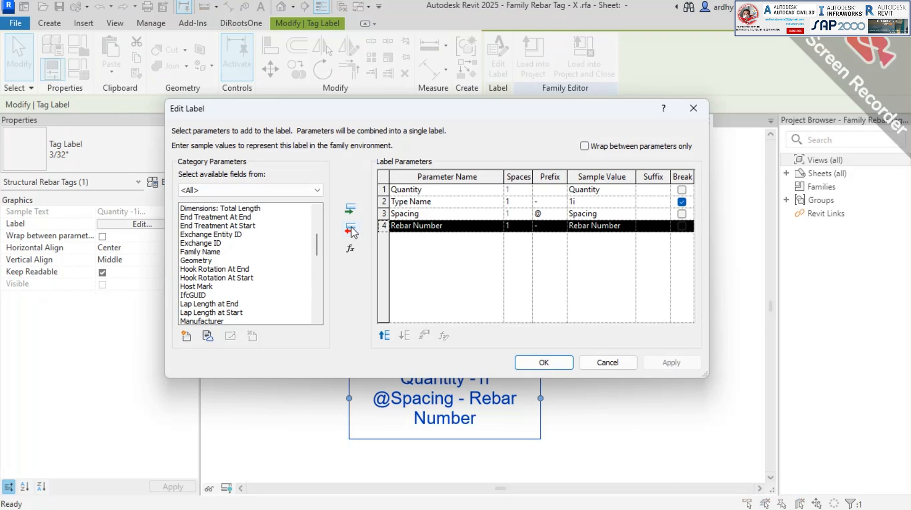
{"action": "left_click", "coordinate": [350, 229]}
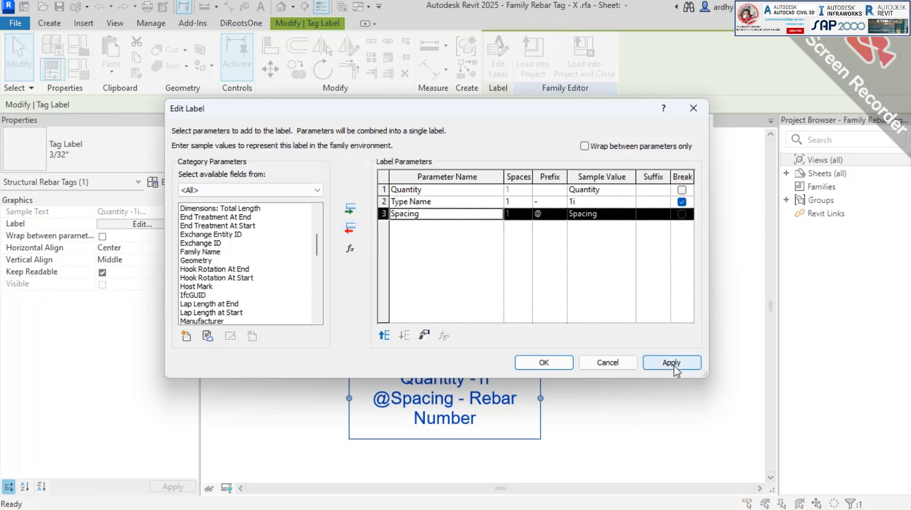
{"action": "left_click", "coordinate": [552, 214]}
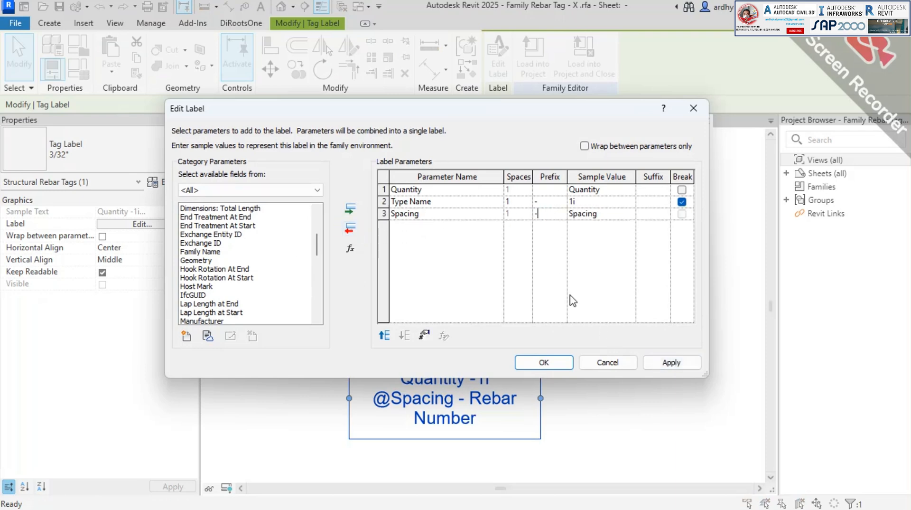
{"action": "type", "text": "-"}
{"action": "left_click", "coordinate": [672, 362]}
{"action": "left_click", "coordinate": [544, 362]}
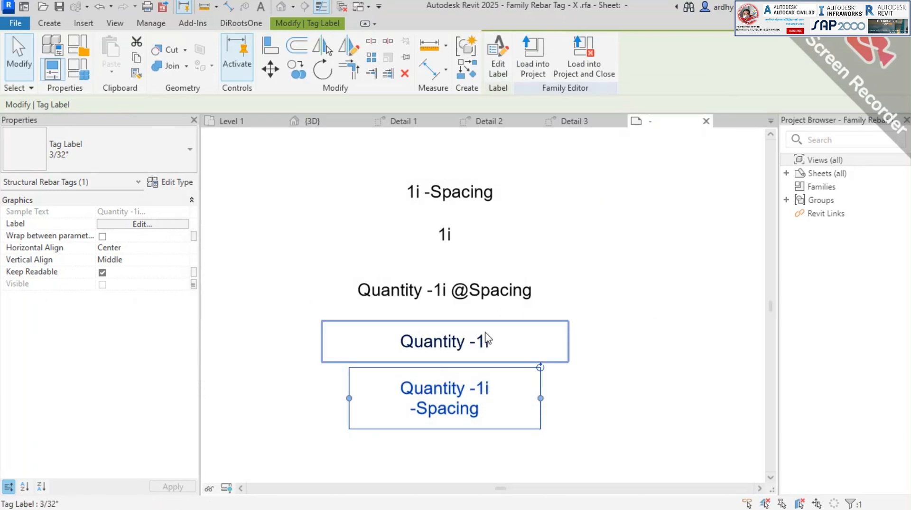
{"action": "left_click", "coordinate": [475, 290]}
{"action": "left_click", "coordinate": [499, 64]}
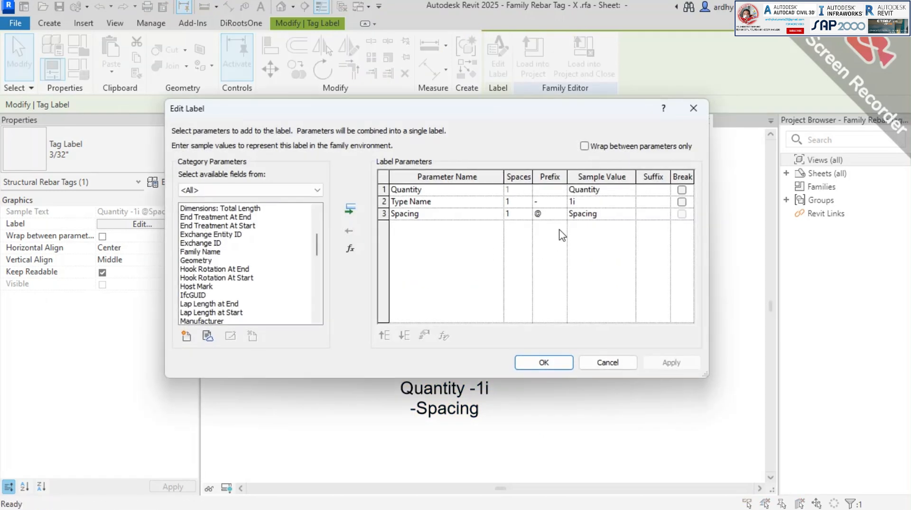
{"action": "left_click", "coordinate": [556, 217]}
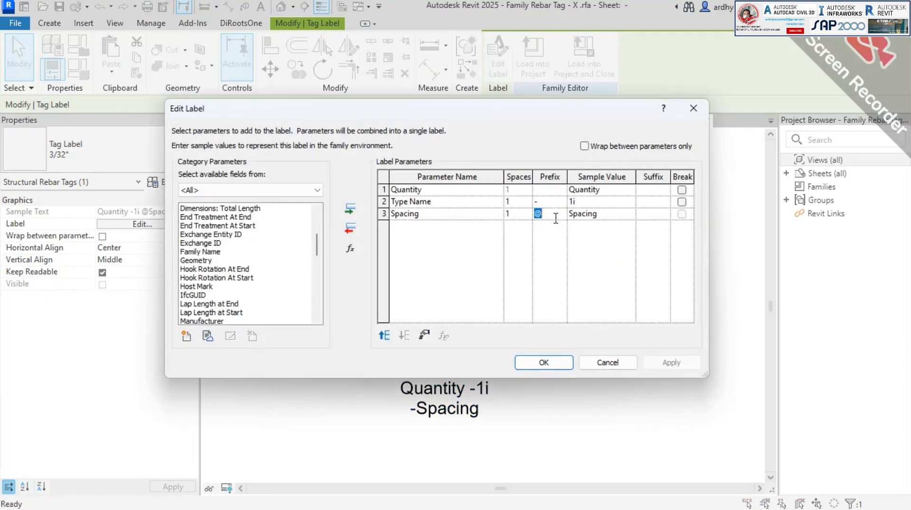
{"action": "left_click", "coordinate": [545, 364]}
{"action": "left_click", "coordinate": [608, 363]}
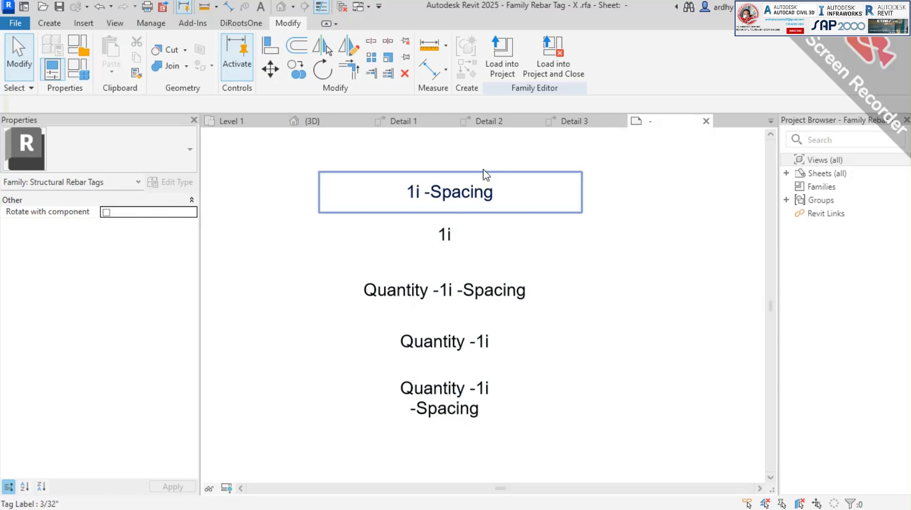
Duplicate the 3/32" tag label type of the 1i -Spacing label and rename the copy to 1.5 mm.
{"action": "left_click", "coordinate": [480, 194]}
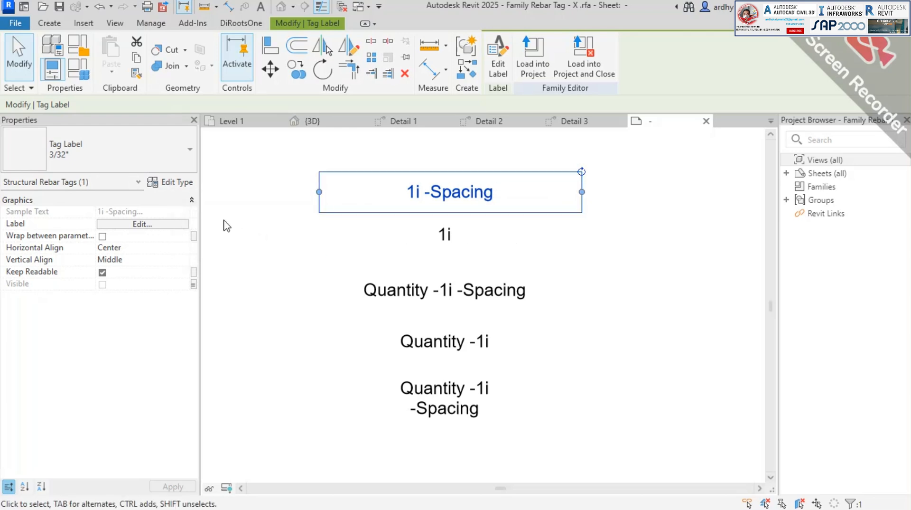
{"action": "left_click", "coordinate": [172, 183]}
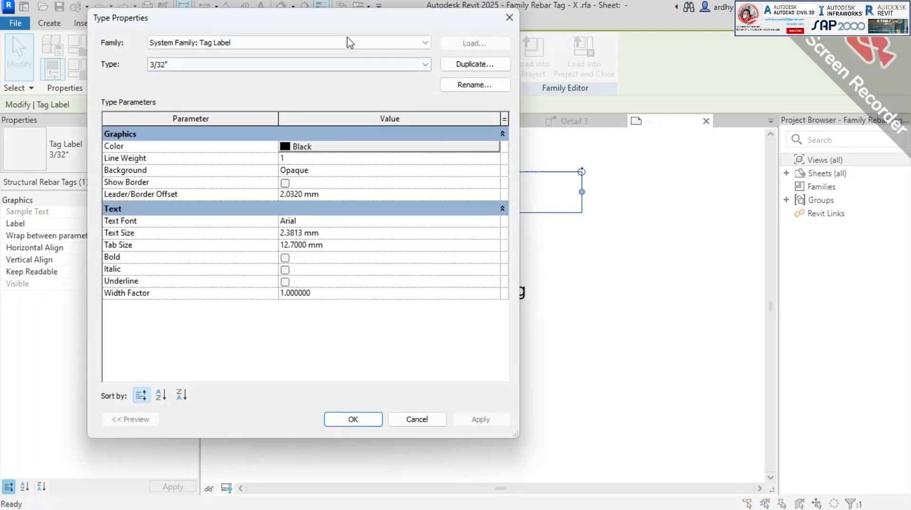
{"action": "mouse_move", "coordinate": [361, 34]}
{"action": "left_mouse_down"}
{"action": "mouse_move", "coordinate": [667, 77]}
{"action": "mouse_move", "coordinate": [789, 69]}
{"action": "mouse_move", "coordinate": [590, 62]}
{"action": "left_mouse_up"}
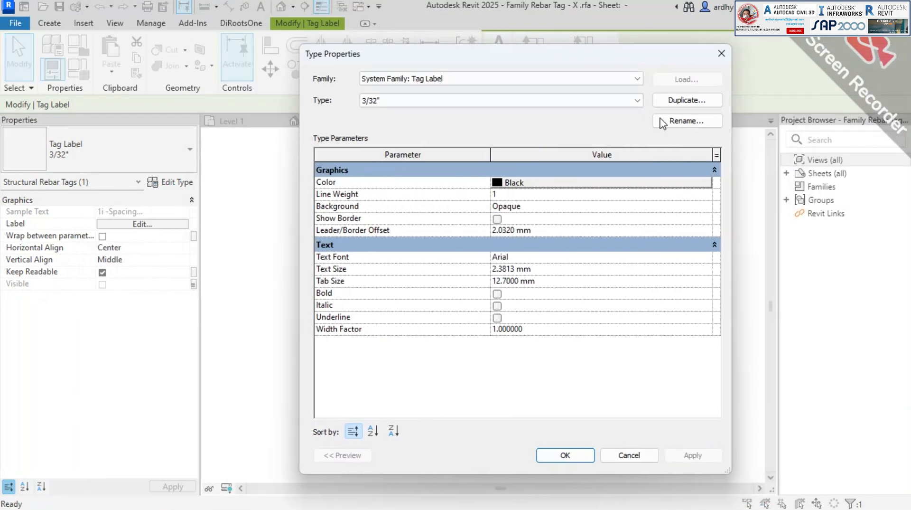
{"action": "left_click", "coordinate": [689, 100]}
{"action": "left_click", "coordinate": [267, 231]}
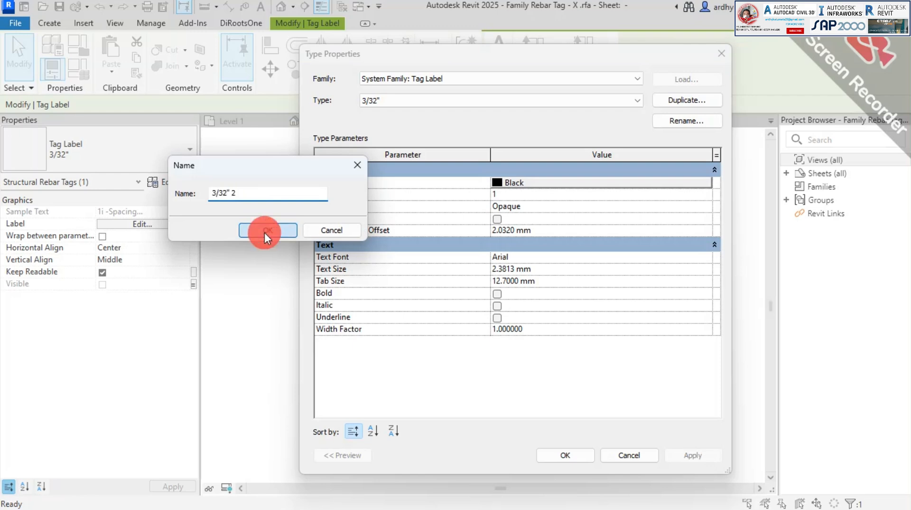
{"action": "left_click", "coordinate": [686, 122]}
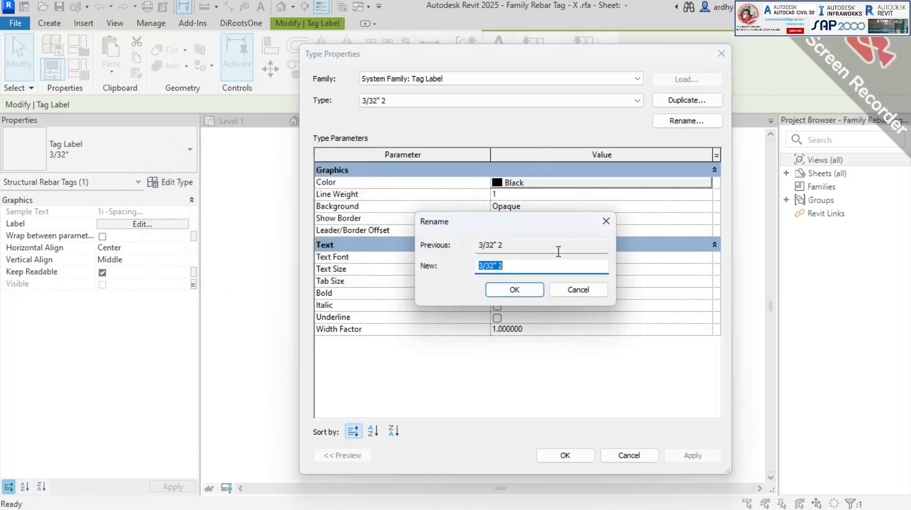
{"action": "left_click", "coordinate": [526, 266]}
{"action": "left_click_drag", "start_coordinate": [525, 266], "coordinate": [459, 270]}
{"action": "type", "text": "1.5"}
{"action": "left_click", "coordinate": [508, 291]}
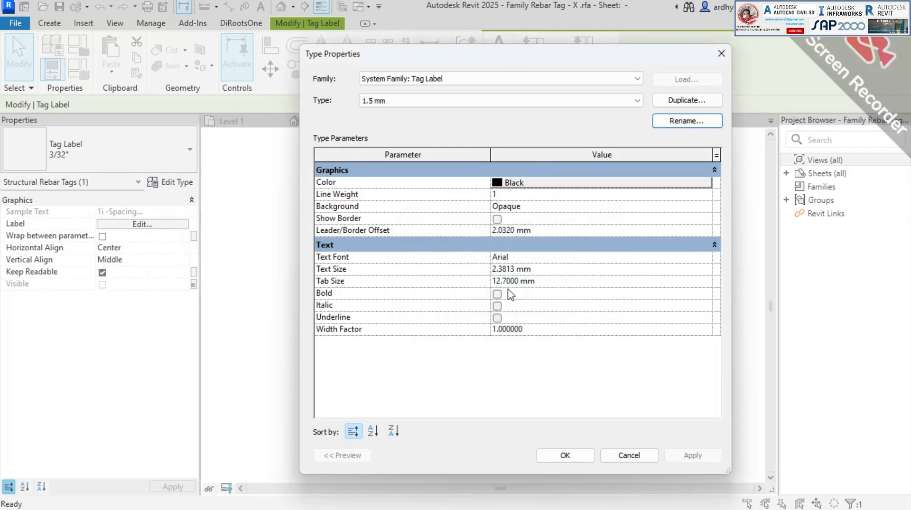
Set the 1.5 mm type's text size to 1.5 mm and its font to Arial Narrow in bold, applying the changes.
{"action": "left_click", "coordinate": [557, 271]}
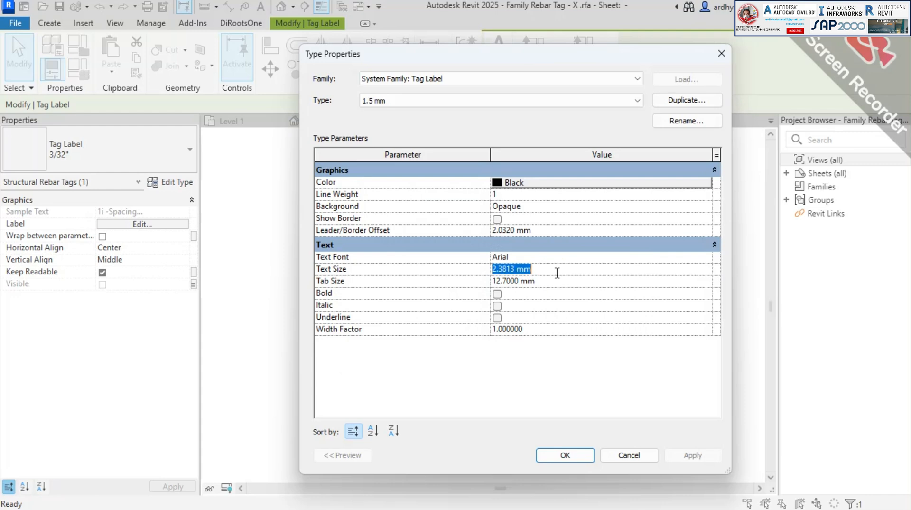
{"action": "type", "text": "1.5"}
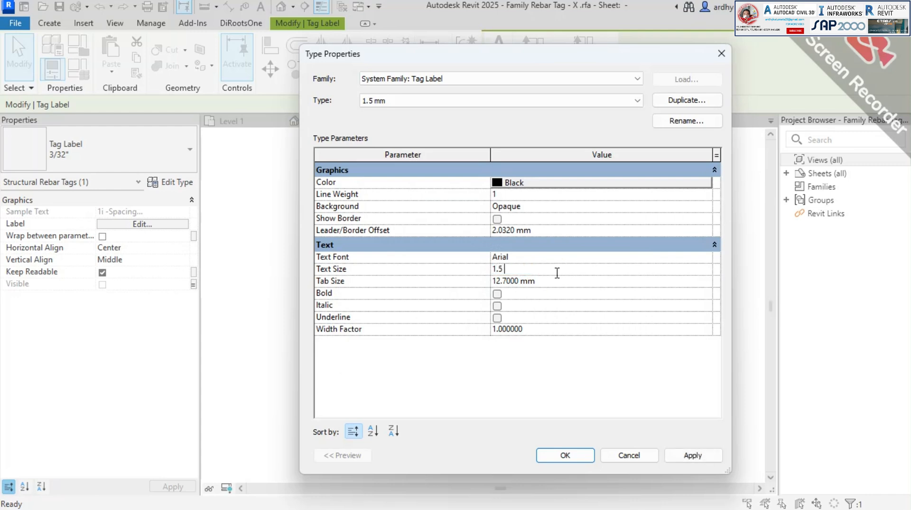
{"action": "left_click", "coordinate": [542, 279]}
{"action": "left_click", "coordinate": [632, 256]}
{"action": "left_click", "coordinate": [707, 257]}
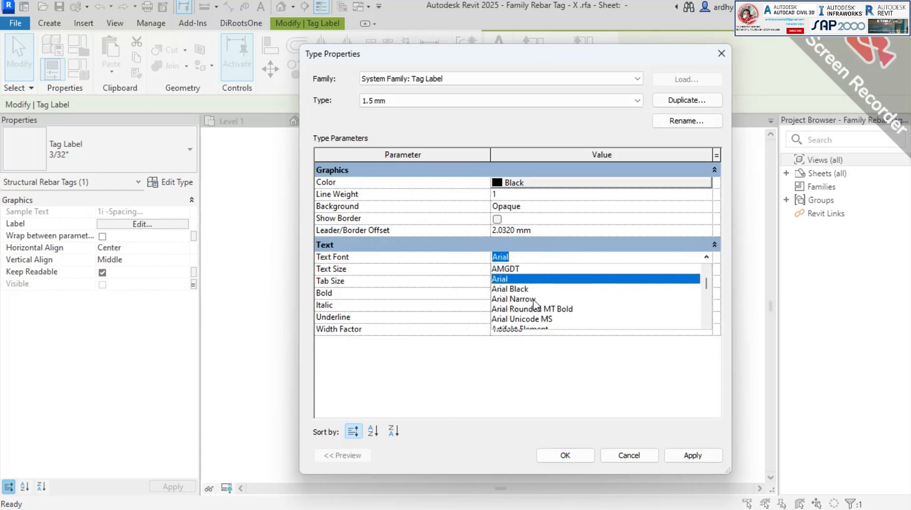
{"action": "left_click", "coordinate": [515, 298]}
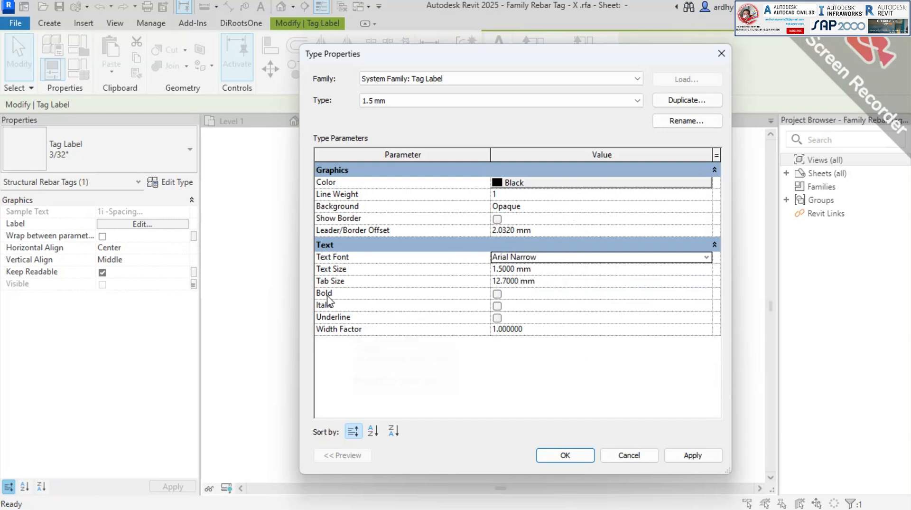
{"action": "left_click", "coordinate": [497, 294]}
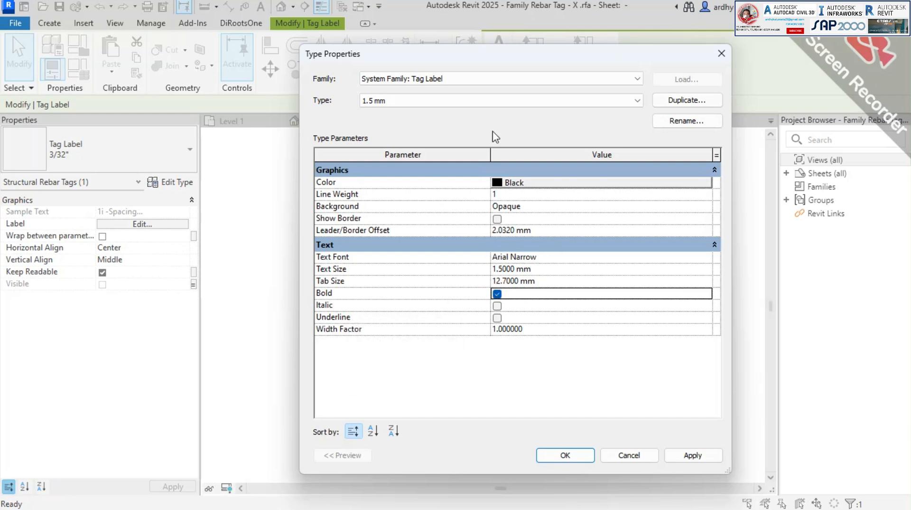
{"action": "left_click", "coordinate": [707, 460]}
Set the 1.5 mm type's colour to dark blue, RGB 000-000-157, and accept the type properties.
{"action": "left_click", "coordinate": [527, 184]}
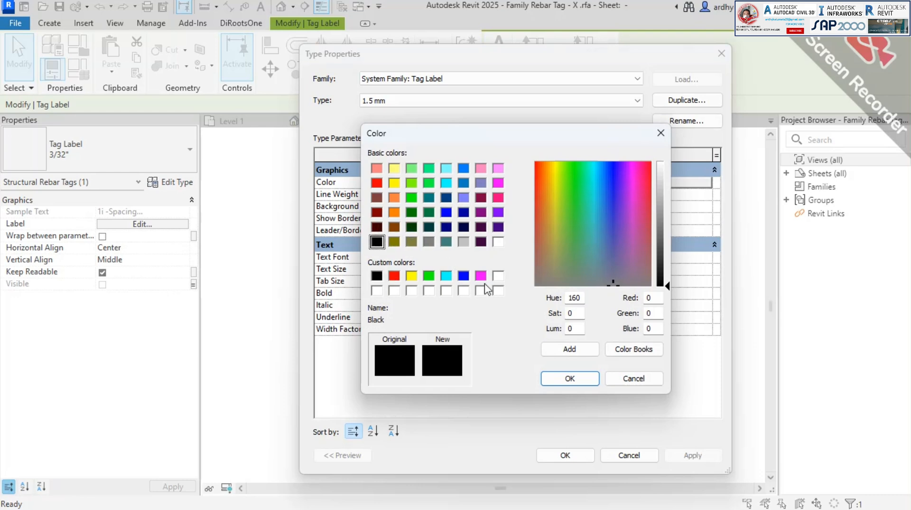
{"action": "left_click", "coordinate": [464, 276]}
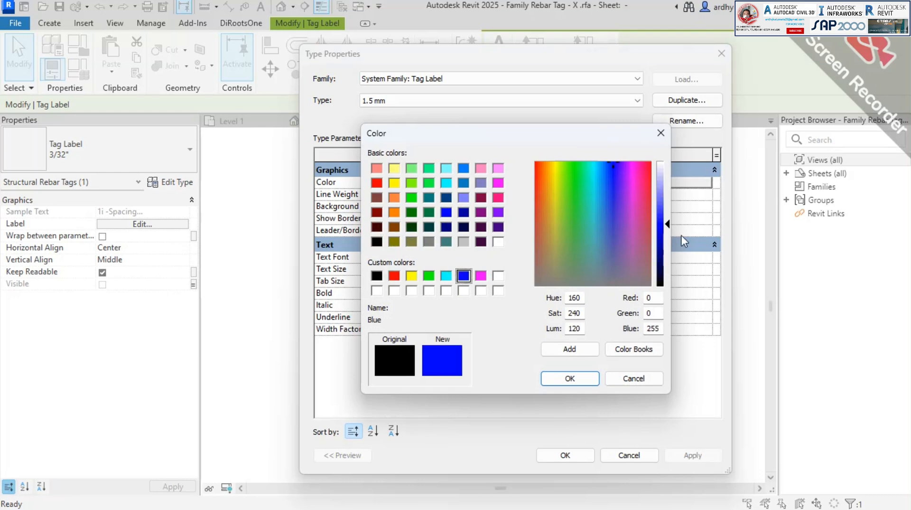
{"action": "left_click", "coordinate": [664, 245]}
{"action": "left_click", "coordinate": [580, 383]}
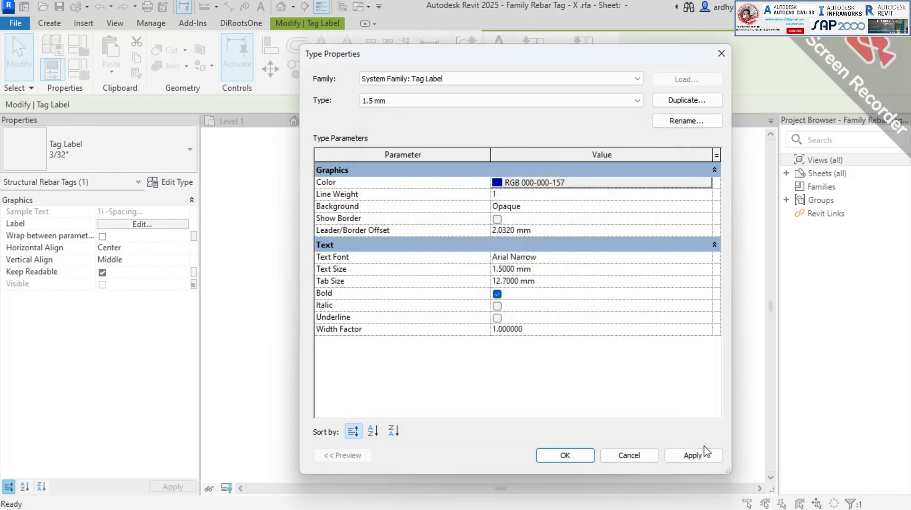
{"action": "left_click", "coordinate": [693, 455]}
{"action": "left_click", "coordinate": [560, 456]}
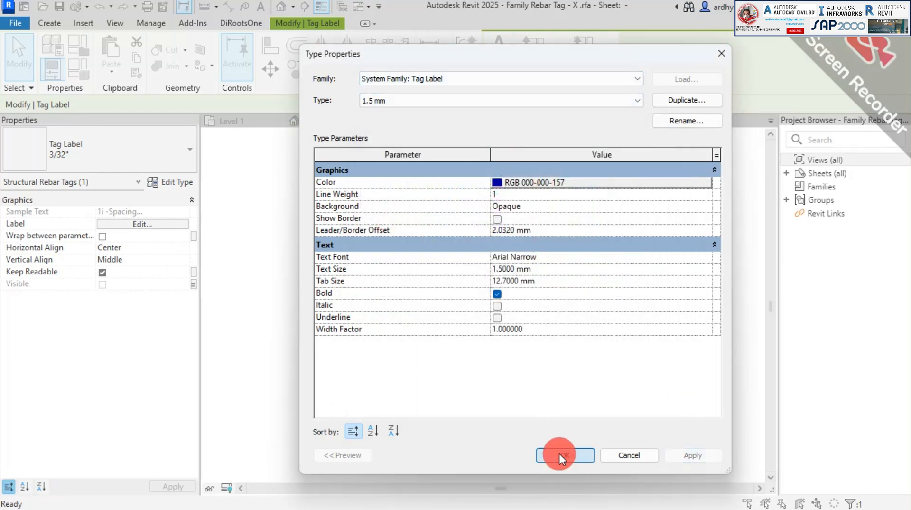
{"action": "left_click", "coordinate": [570, 290]}
{"action": "left_click", "coordinate": [468, 192]}
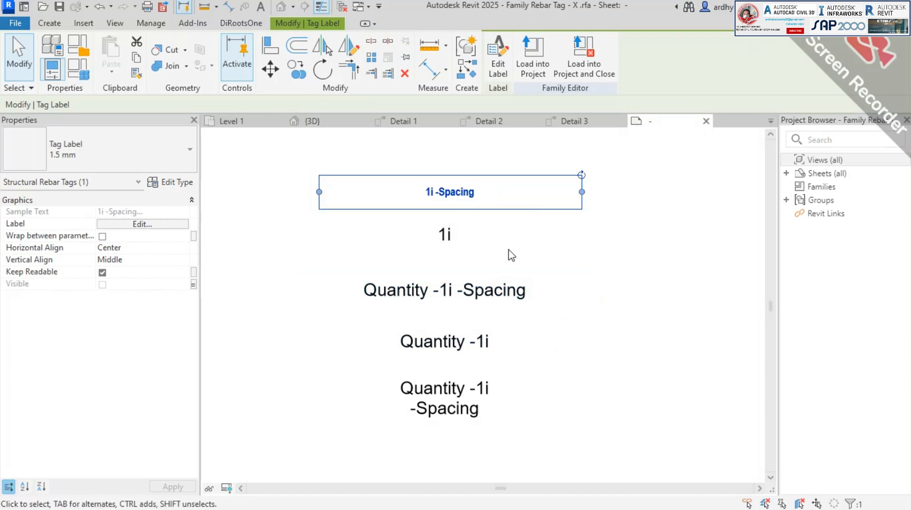
Assign the 1.5 mm type to the 1i label and the single-line Quantity -1i -Spacing label.
{"action": "left_click", "coordinate": [445, 234]}
{"action": "left_click", "coordinate": [119, 149]}
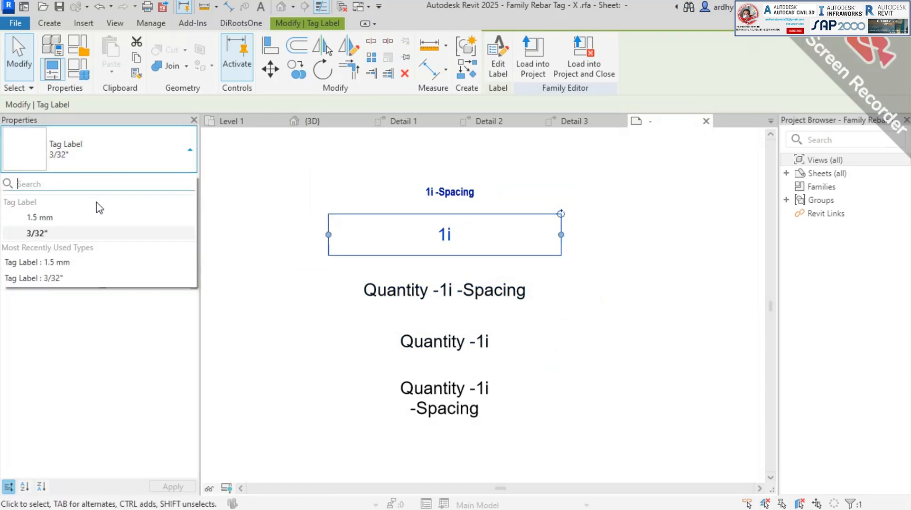
{"action": "left_click", "coordinate": [90, 219]}
{"action": "left_click", "coordinate": [474, 290]}
{"action": "left_click", "coordinate": [119, 149]}
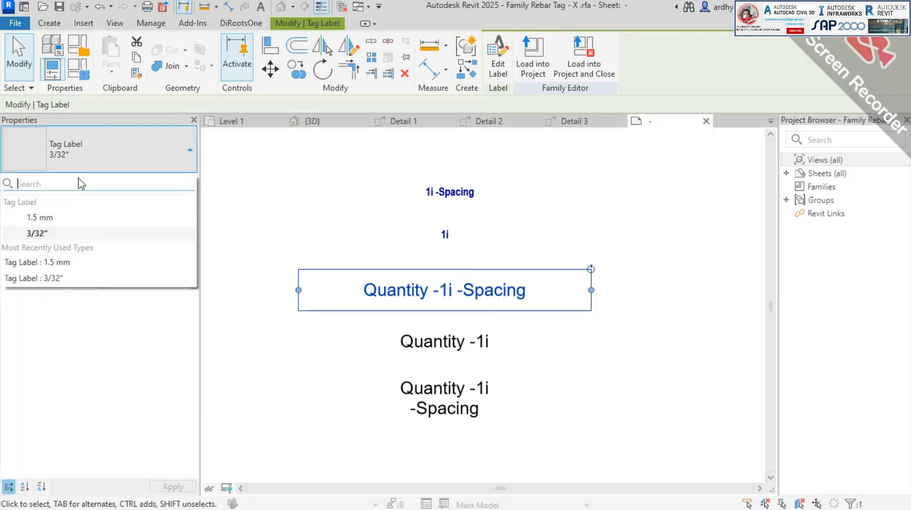
{"action": "left_click", "coordinate": [56, 219]}
Assign the 1.5 mm type to the Quantity -1i label and the two-line Quantity -1i -Spacing label.
{"action": "left_click", "coordinate": [484, 349]}
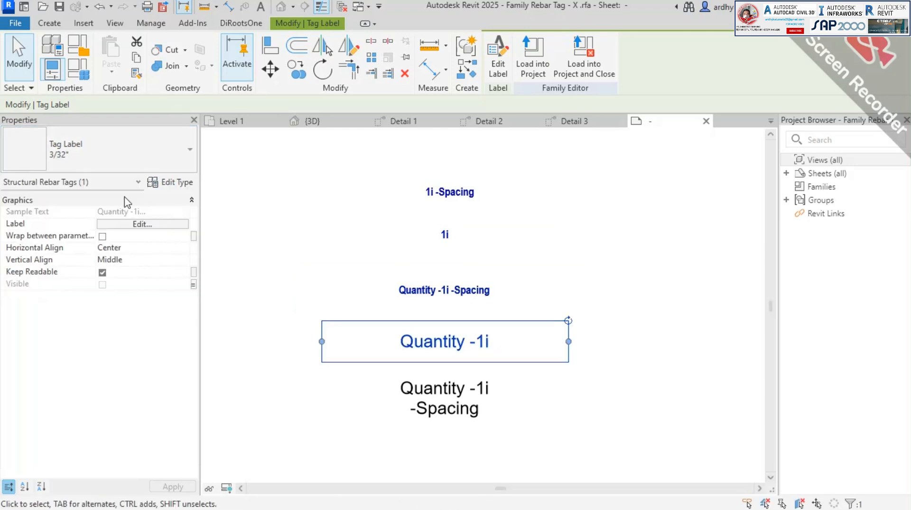
{"action": "left_click", "coordinate": [118, 164]}
{"action": "left_click", "coordinate": [73, 219]}
{"action": "left_click", "coordinate": [417, 377]}
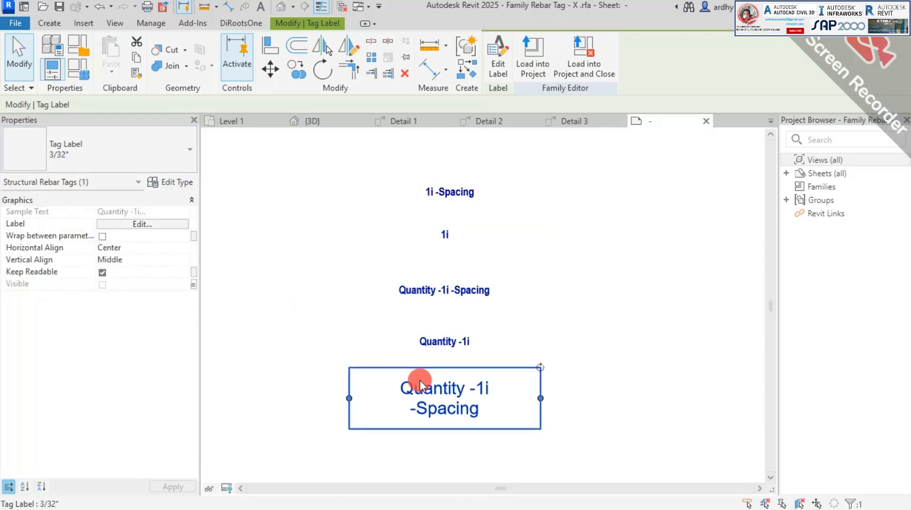
{"action": "left_click", "coordinate": [69, 141]}
{"action": "left_click", "coordinate": [64, 219]}
{"action": "left_click", "coordinate": [633, 291]}
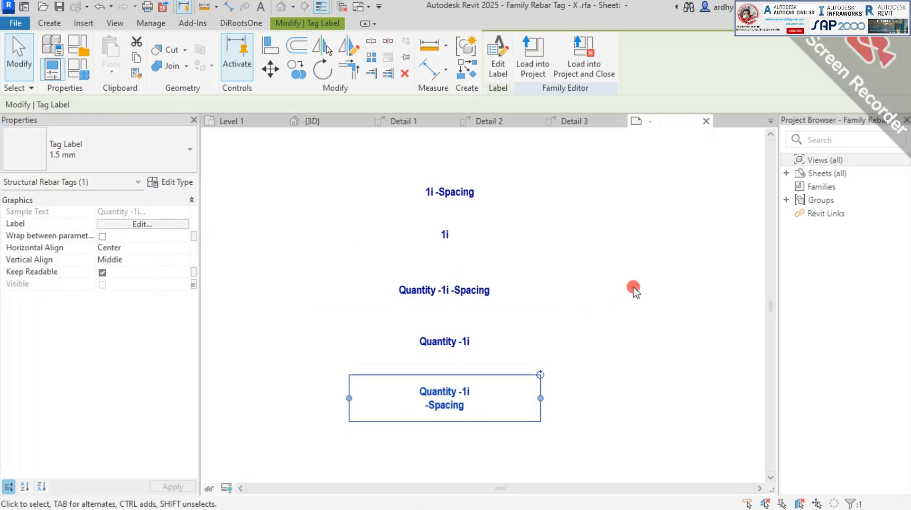
{"action": "middle_click_drag", "start_coordinate": [533, 281], "coordinate": [526, 269]}
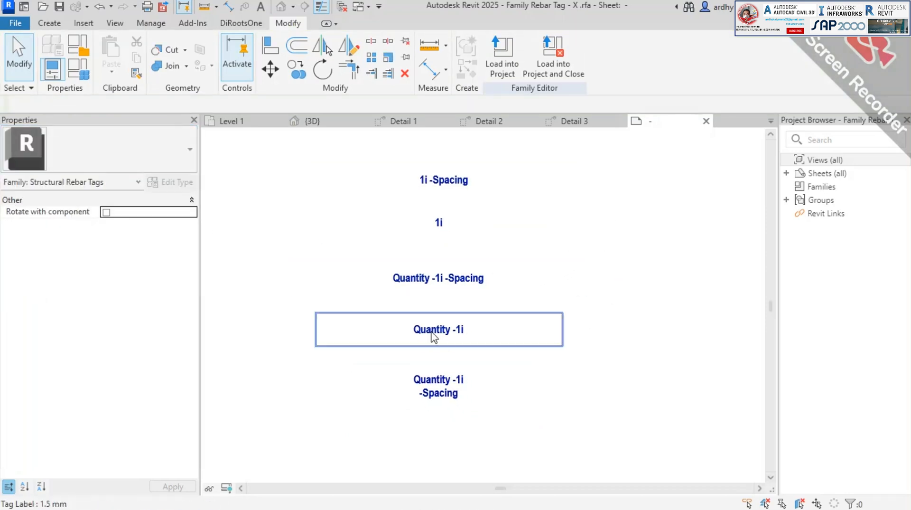
{"action": "left_click", "coordinate": [446, 180]}
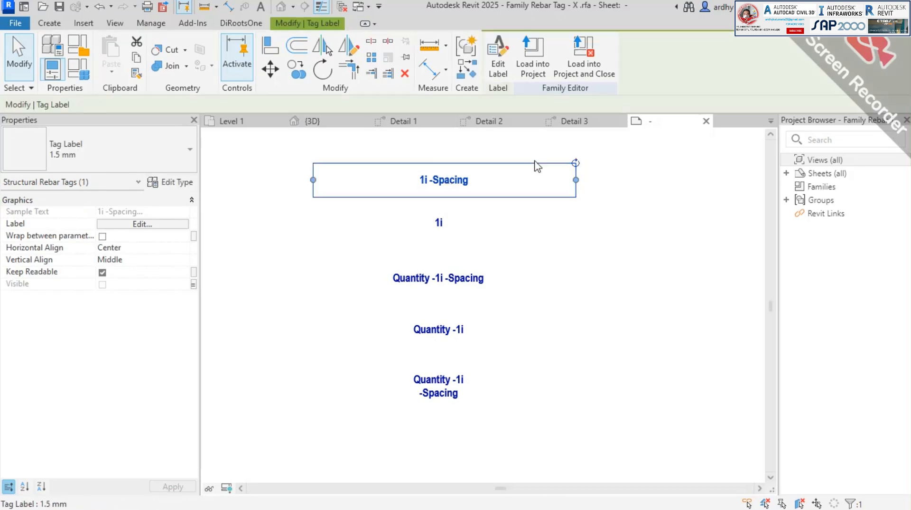
{"action": "left_click", "coordinate": [629, 283]}
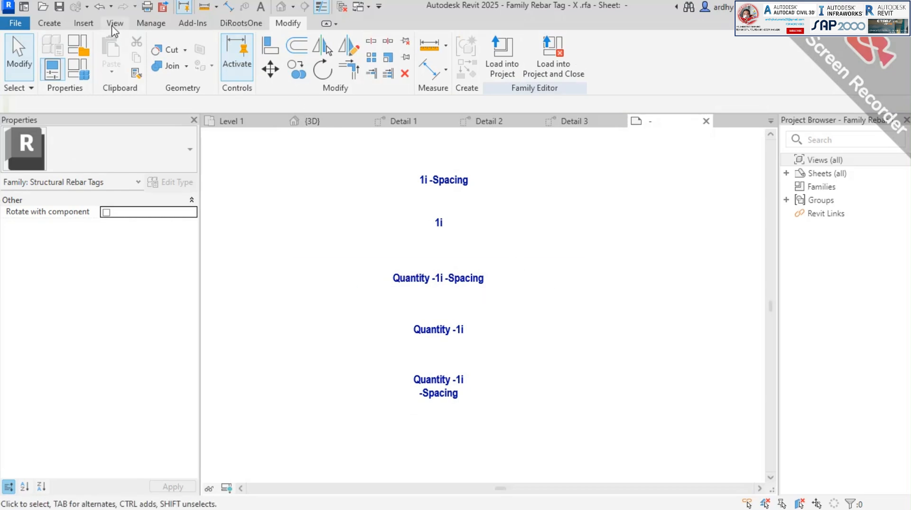
Enable the display of annotation categories in the tag sheet view's visibility overrides and apply the change.
{"action": "left_click", "coordinate": [113, 25]}
{"action": "left_click", "coordinate": [57, 47]}
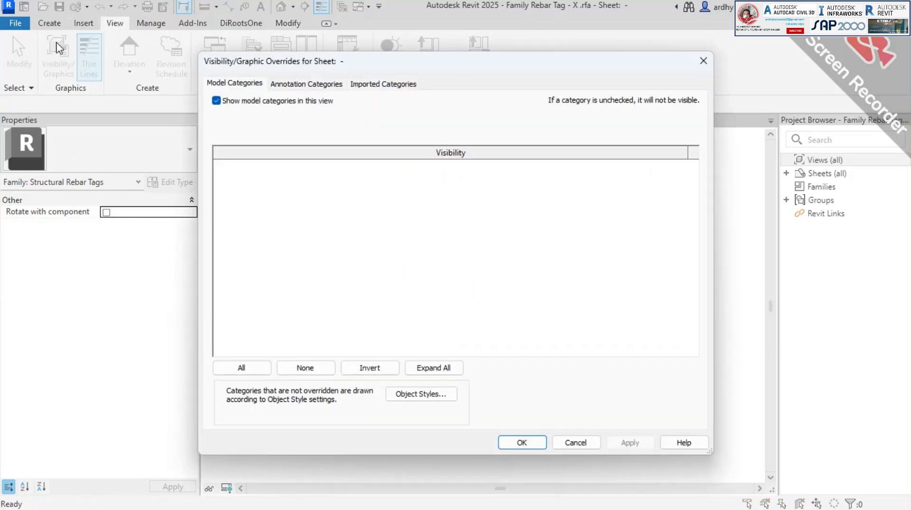
{"action": "left_click", "coordinate": [308, 85]}
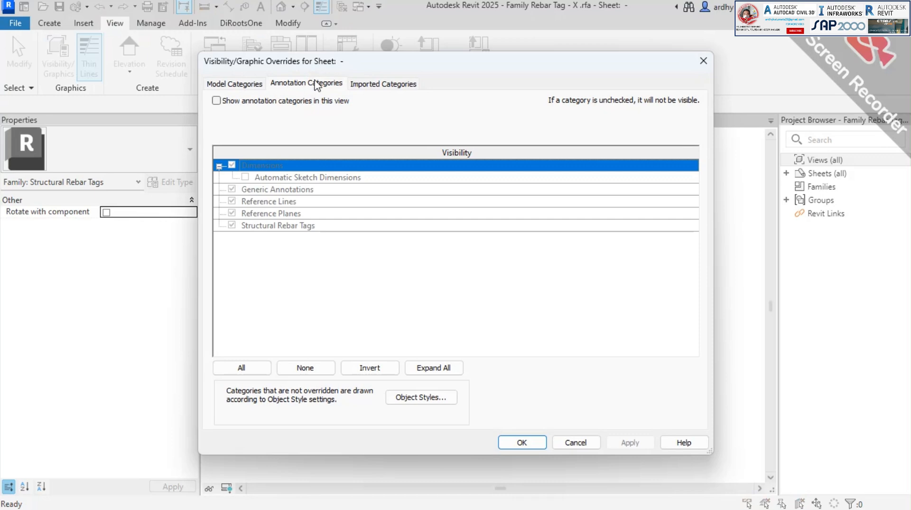
{"action": "left_click", "coordinate": [217, 101]}
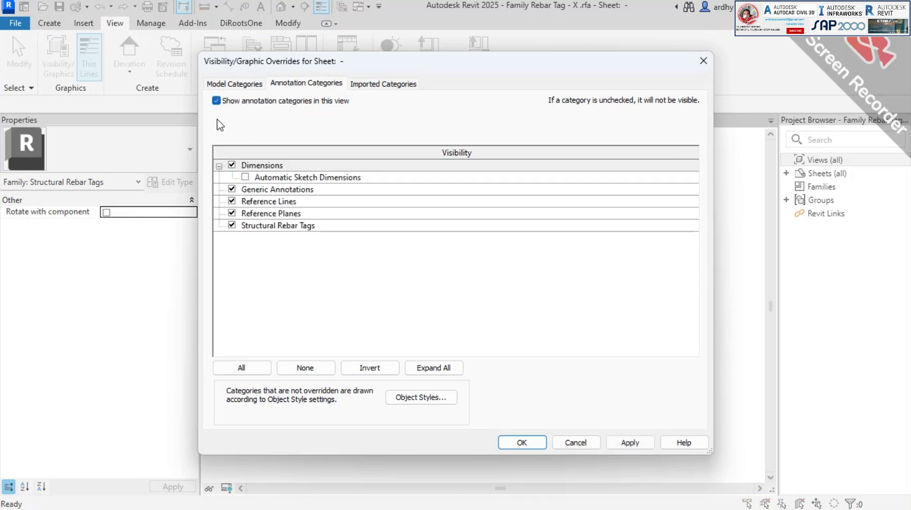
{"action": "left_click", "coordinate": [629, 443]}
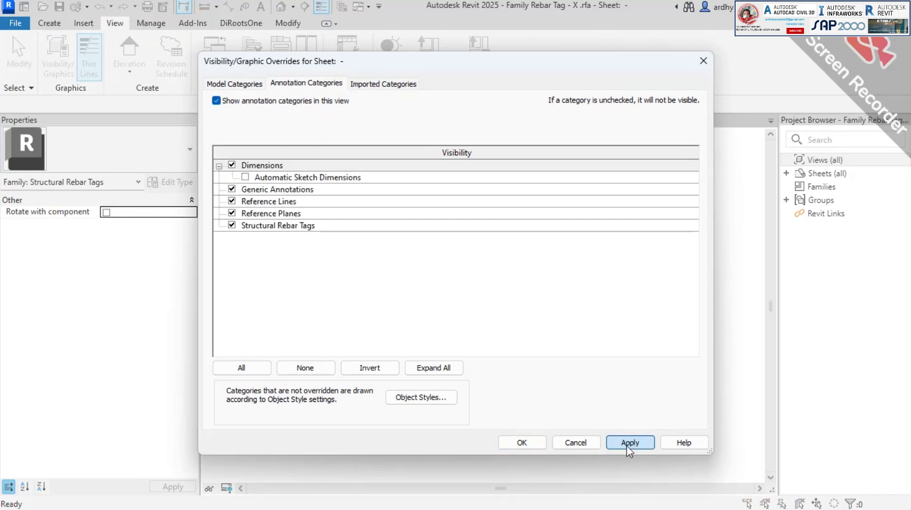
{"action": "left_click", "coordinate": [522, 442]}
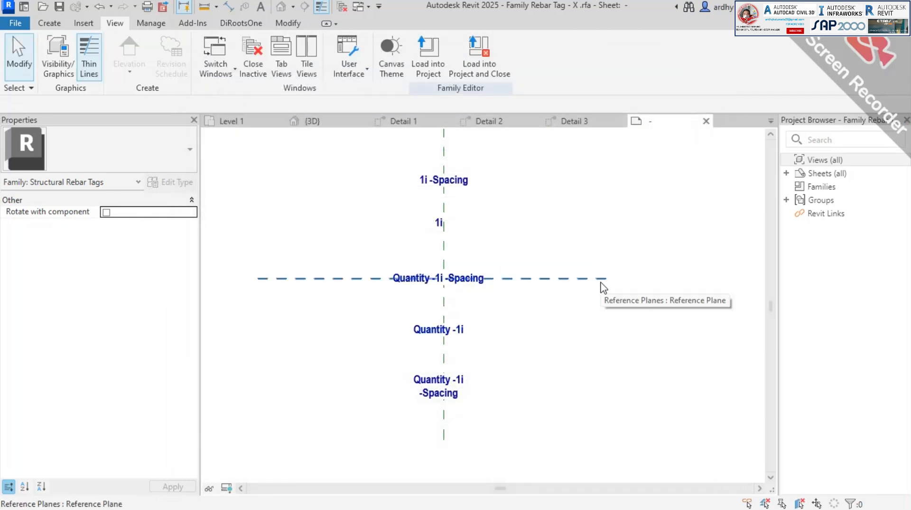
Move the 1i -Spacing and 1i labels down onto the intersection of the reference planes.
{"action": "left_click", "coordinate": [457, 190]}
{"action": "scroll", "coordinate": [444, 186], "scroll_direction": "up", "scroll_amount": 1}
{"action": "left_click_drag", "start_coordinate": [443, 190], "coordinate": [439, 317]}
{"action": "left_click", "coordinate": [440, 237]}
{"action": "left_click_drag", "start_coordinate": [440, 236], "coordinate": [441, 310]}
Move the Quantity -1i and two-line Quantity -1i -Spacing labels up onto the intersection of the reference planes.
{"action": "left_click", "coordinate": [446, 378]}
{"action": "left_click_drag", "start_coordinate": [446, 379], "coordinate": [450, 313]}
{"action": "scroll", "coordinate": [489, 240], "scroll_direction": "down", "scroll_amount": 1}
{"action": "left_click", "coordinate": [451, 394]}
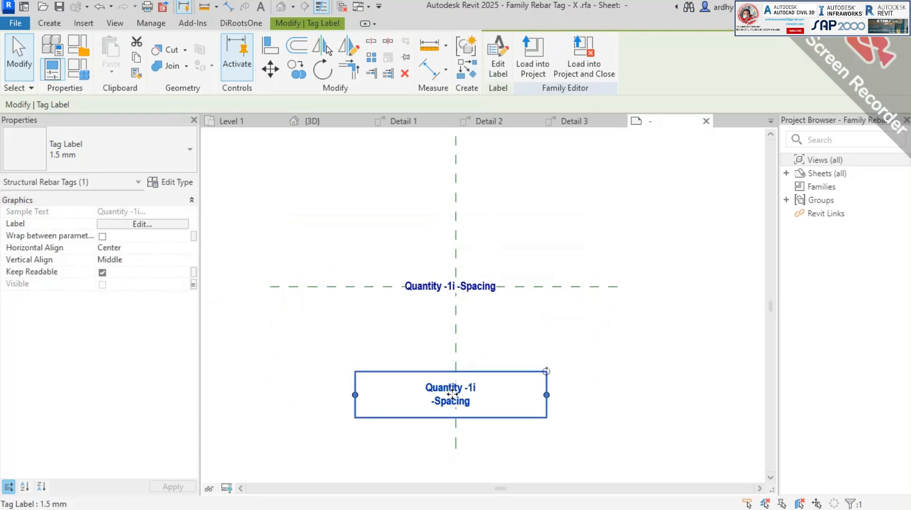
{"action": "left_click_drag", "start_coordinate": [452, 394], "coordinate": [451, 287]}
{"action": "scroll", "coordinate": [458, 316], "scroll_direction": "up", "scroll_amount": 1}
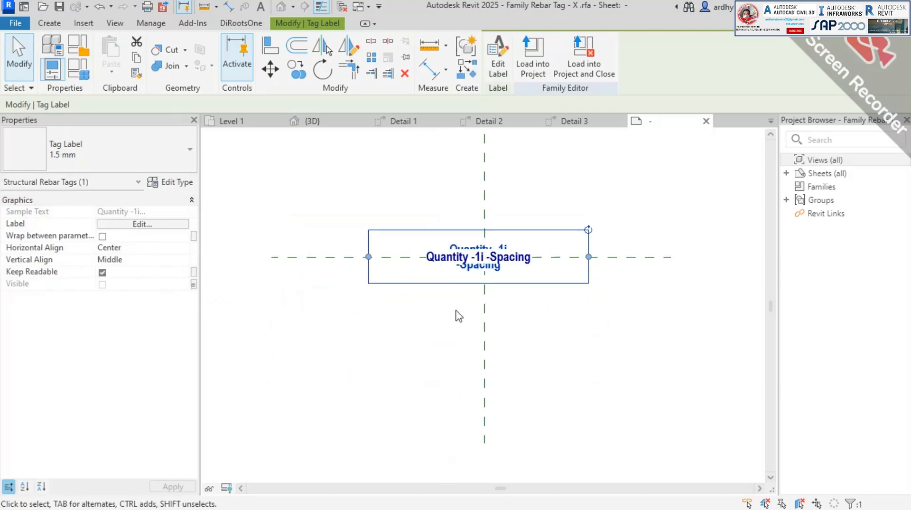
{"action": "scroll", "coordinate": [468, 300], "scroll_direction": "up", "scroll_amount": 2}
{"action": "left_click", "coordinate": [617, 310]}
{"action": "middle_click_drag", "start_coordinate": [625, 329], "coordinate": [601, 359]}
Load the tag family into the project and close it, saving changes to both the family and the project.
{"action": "left_click", "coordinate": [560, 71]}
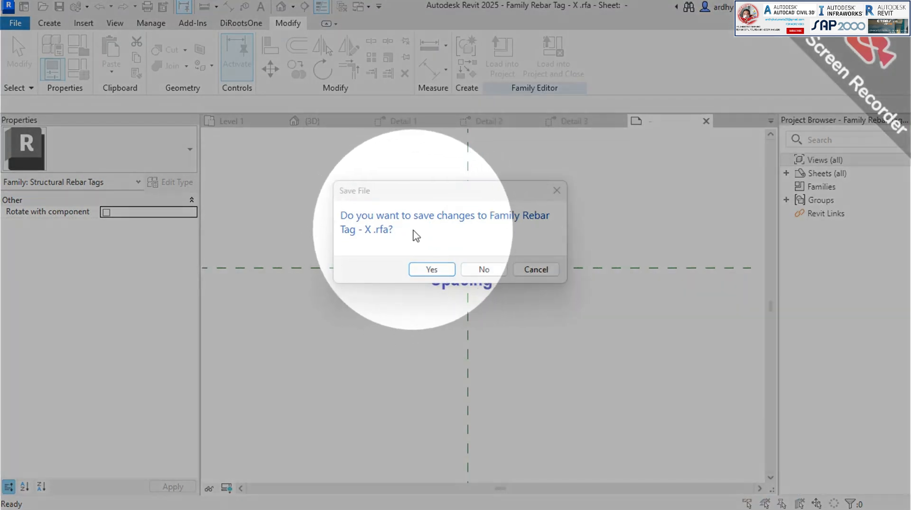
{"action": "left_click", "coordinate": [436, 268]}
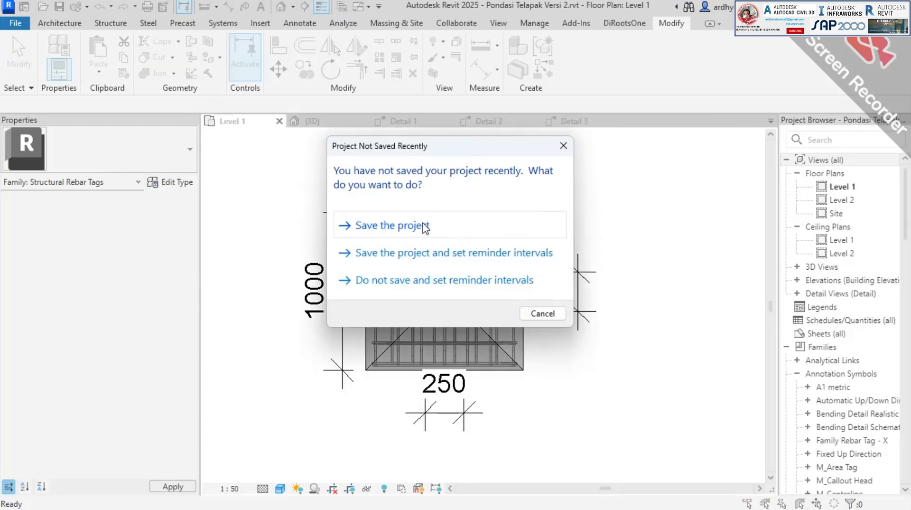
{"action": "left_click", "coordinate": [423, 224]}
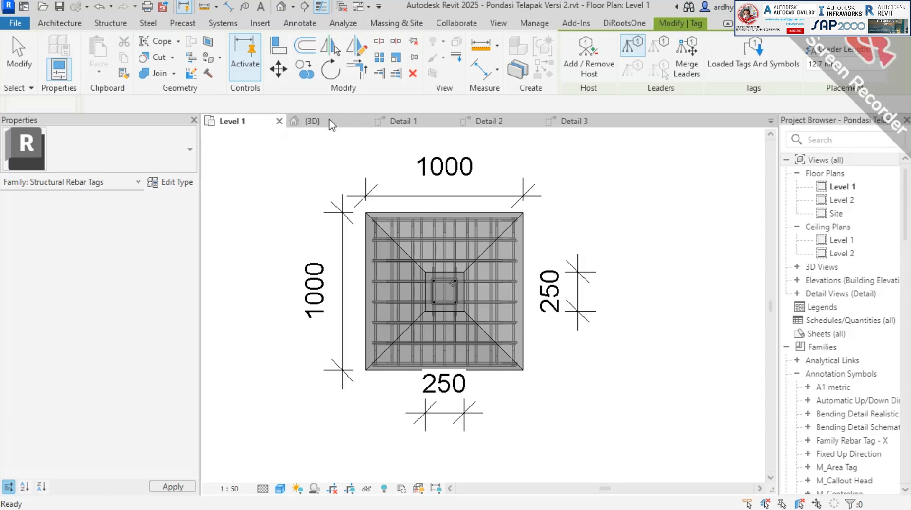
In the Detail 1 view, change the footing rebar tag to the Type Spacing & Number type of Family Rebar Tag - X.
{"action": "left_click", "coordinate": [396, 122]}
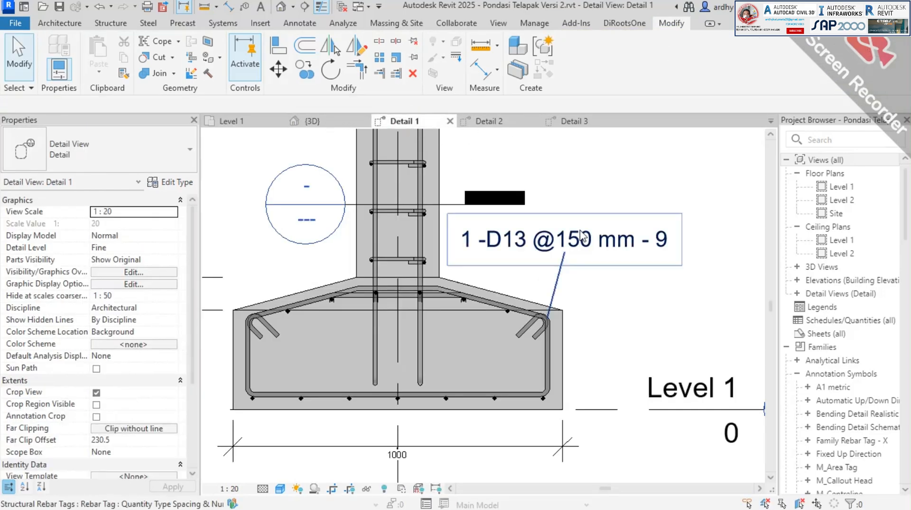
{"action": "left_click", "coordinate": [611, 232]}
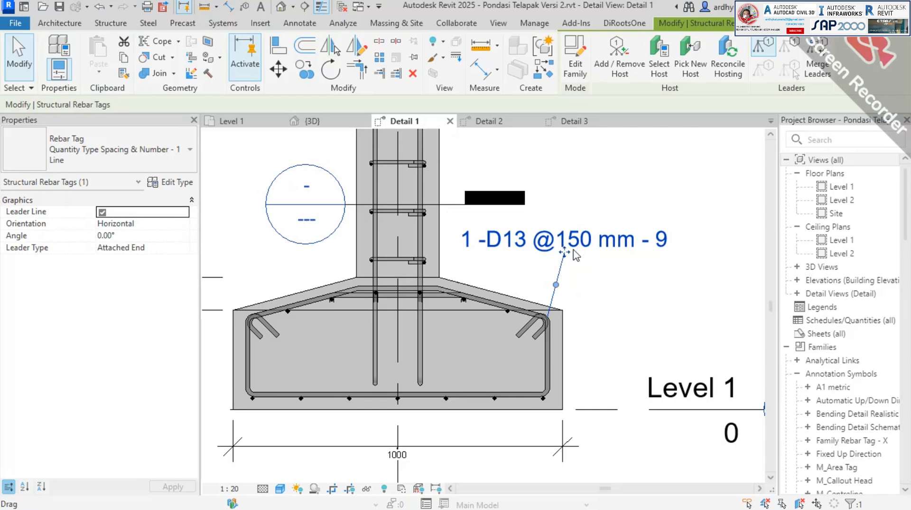
{"action": "left_click", "coordinate": [125, 156]}
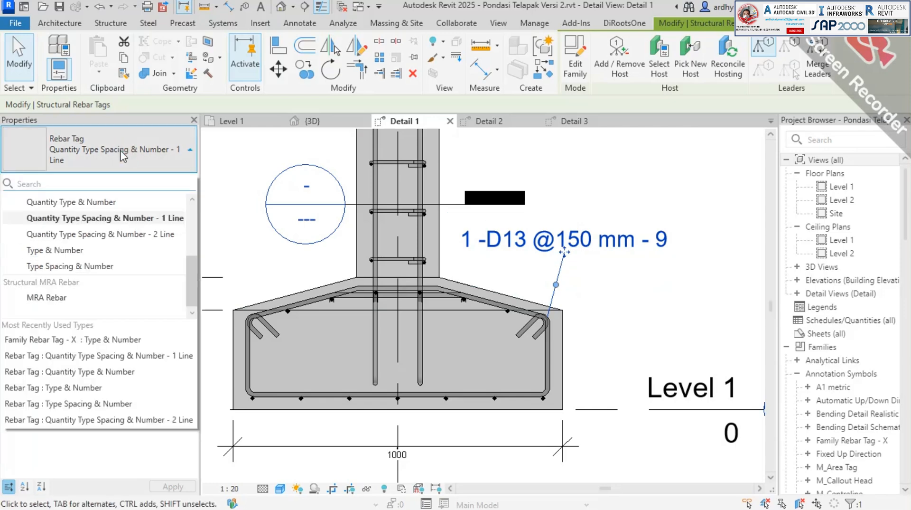
{"action": "scroll", "coordinate": [134, 243], "scroll_direction": "up", "scroll_amount": 2}
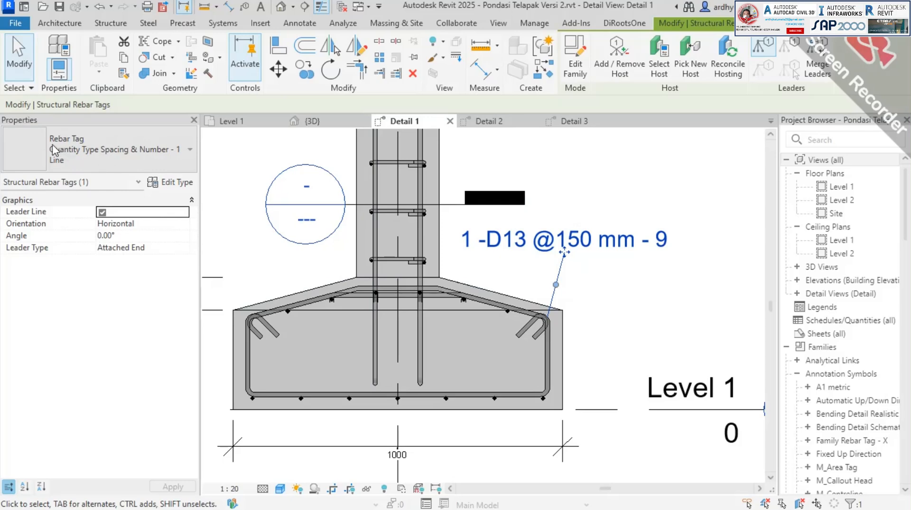
{"action": "left_click", "coordinate": [72, 152]}
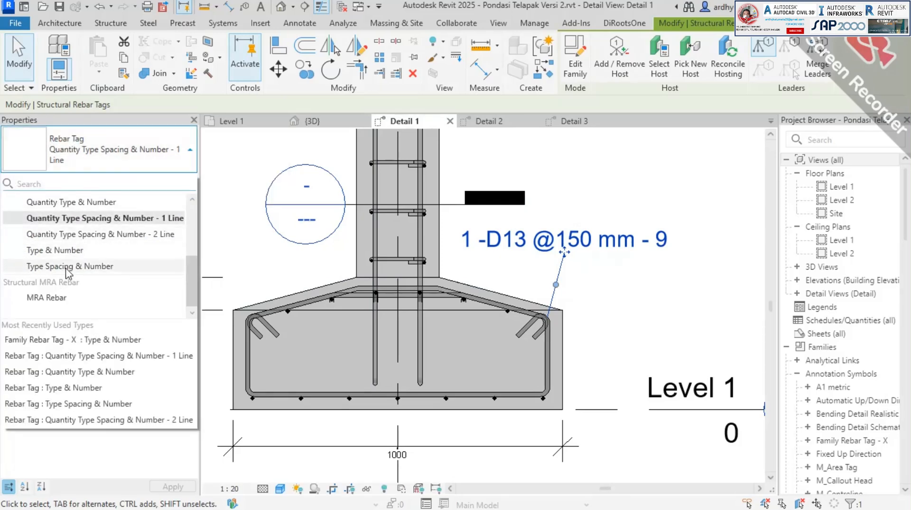
{"action": "scroll", "coordinate": [68, 272], "scroll_direction": "up", "scroll_amount": 1}
{"action": "scroll", "coordinate": [78, 276], "scroll_direction": "up", "scroll_amount": 1}
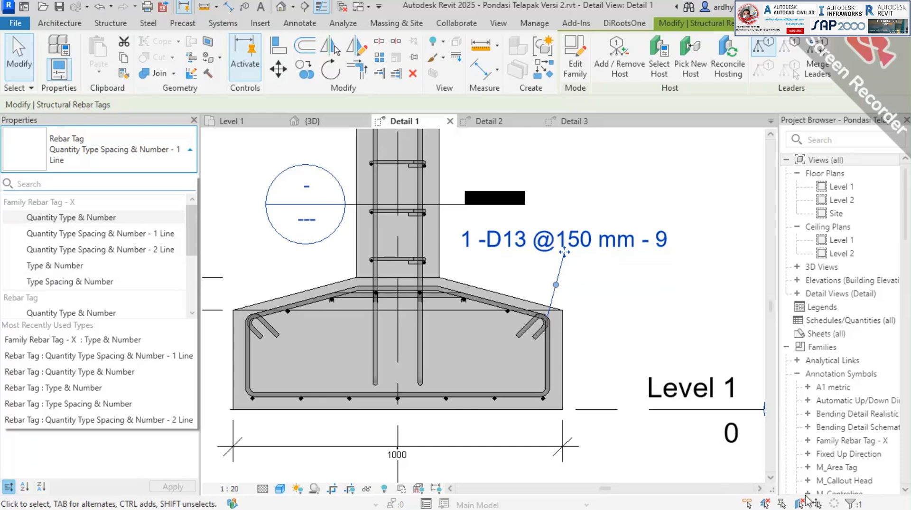
{"action": "key", "text": "ctrl"}
{"action": "key", "text": "ctrl"}
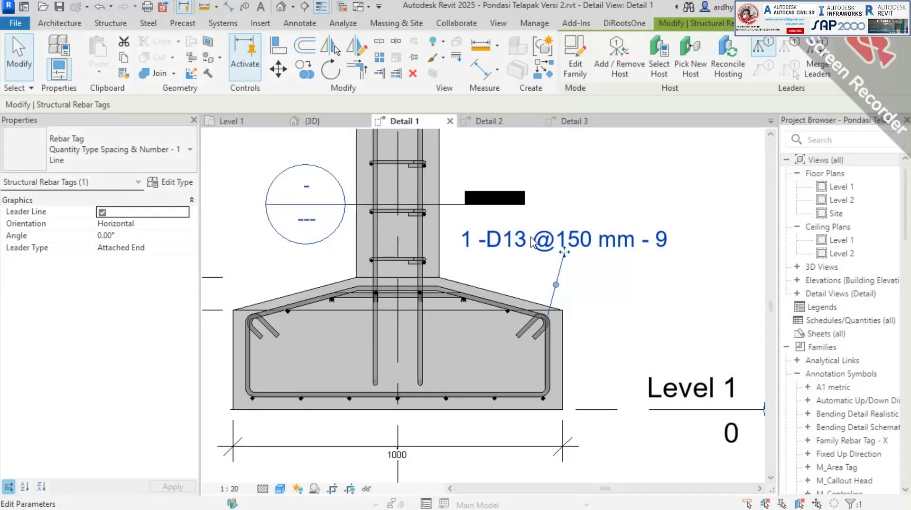
{"action": "left_click", "coordinate": [75, 150]}
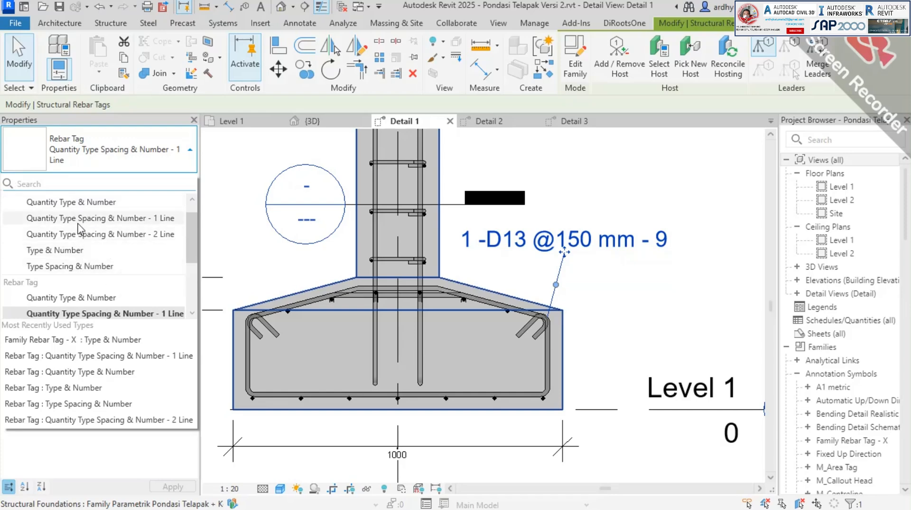
{"action": "left_click", "coordinate": [76, 267]}
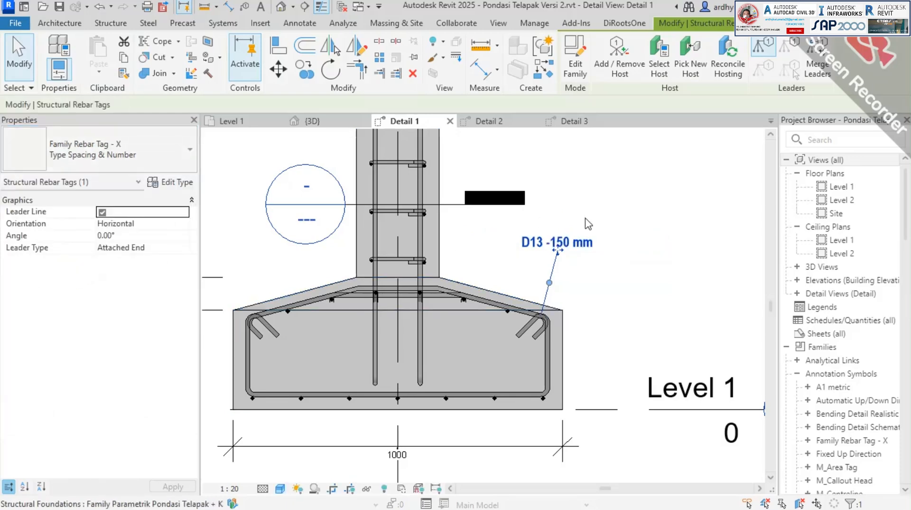
Bend the footing rebar tag's leader into a horizontal shoulder and place the tag beyond the column, above the footing's right slope.
{"action": "middle_click_drag", "start_coordinate": [589, 246], "coordinate": [584, 178]}
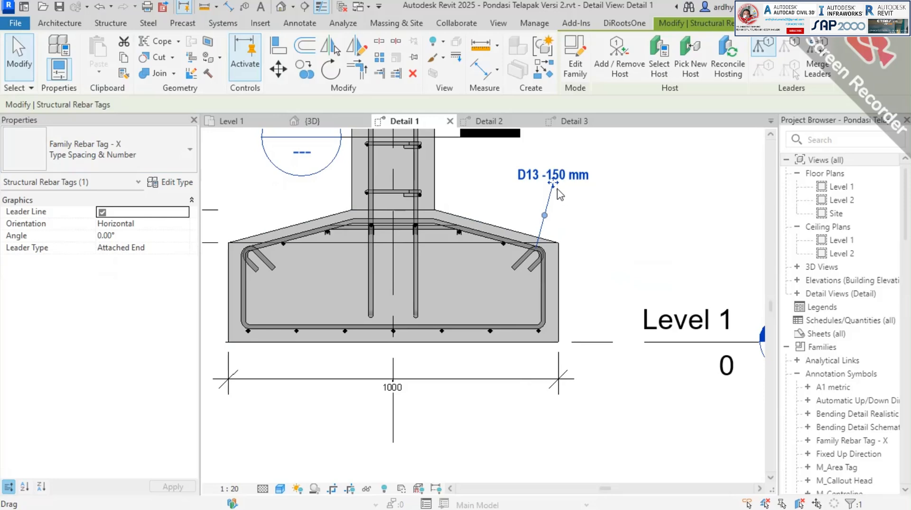
{"action": "scroll", "coordinate": [559, 193], "scroll_direction": "up", "scroll_amount": 3}
{"action": "left_click_drag", "start_coordinate": [556, 176], "coordinate": [520, 178]}
{"action": "middle_click_drag", "start_coordinate": [522, 183], "coordinate": [527, 225]}
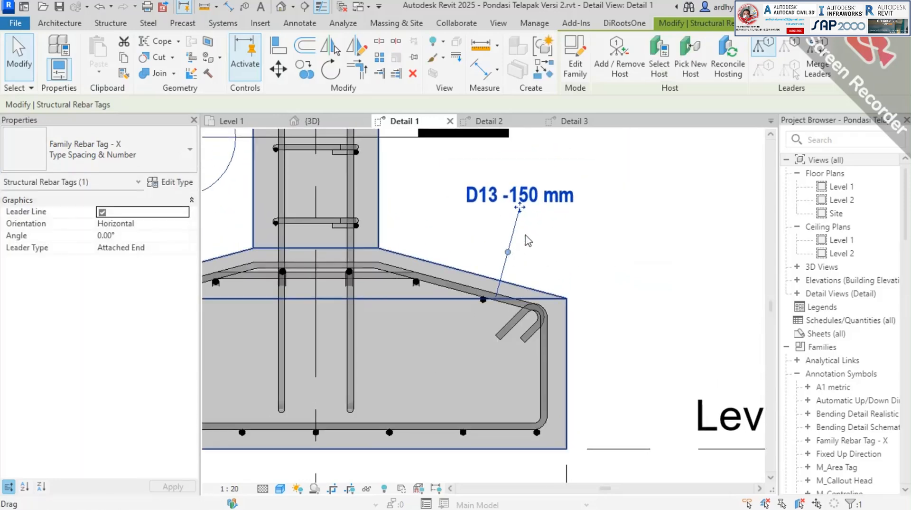
{"action": "left_click_drag", "start_coordinate": [521, 247], "coordinate": [460, 210]}
{"action": "left_click", "coordinate": [539, 226]}
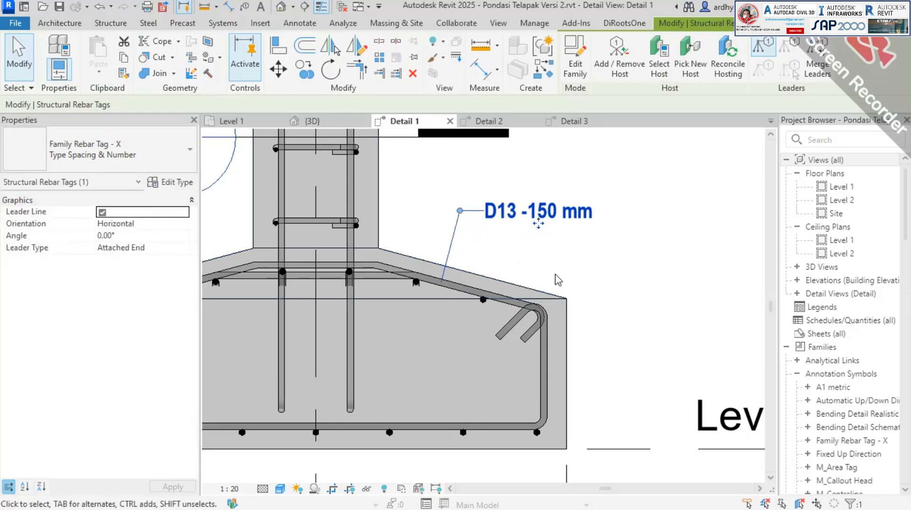
{"action": "left_click", "coordinate": [533, 227]}
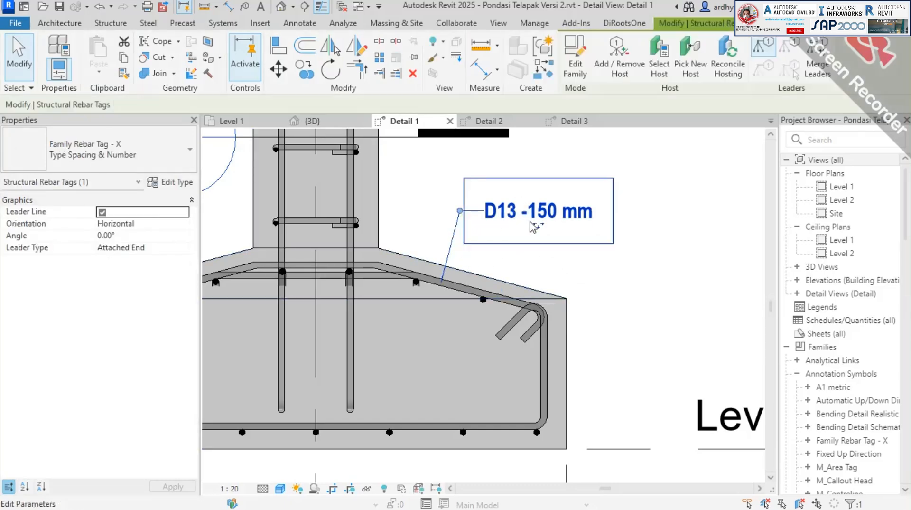
{"action": "left_click_drag", "start_coordinate": [535, 226], "coordinate": [604, 223]}
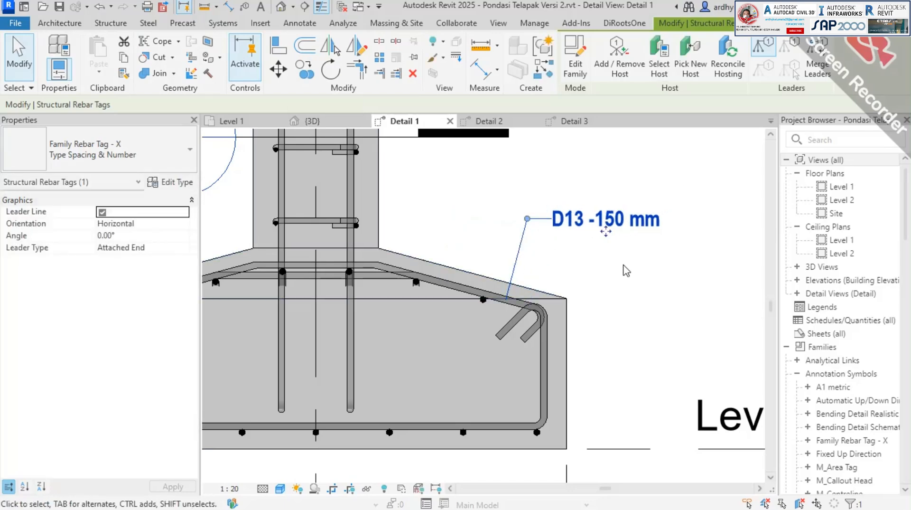
{"action": "left_click", "coordinate": [617, 200]}
{"action": "scroll", "coordinate": [562, 270], "scroll_direction": "down", "scroll_amount": 3}
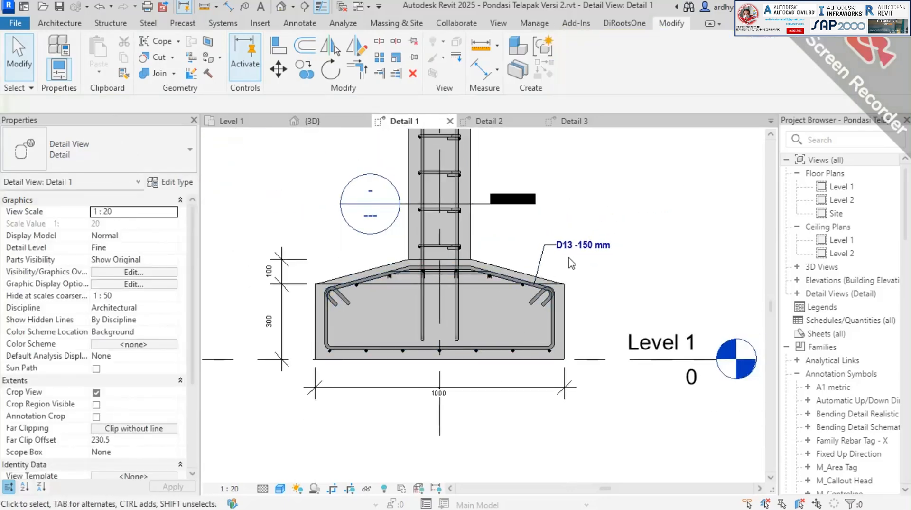
{"action": "scroll", "coordinate": [537, 297], "scroll_direction": "up", "scroll_amount": 5}
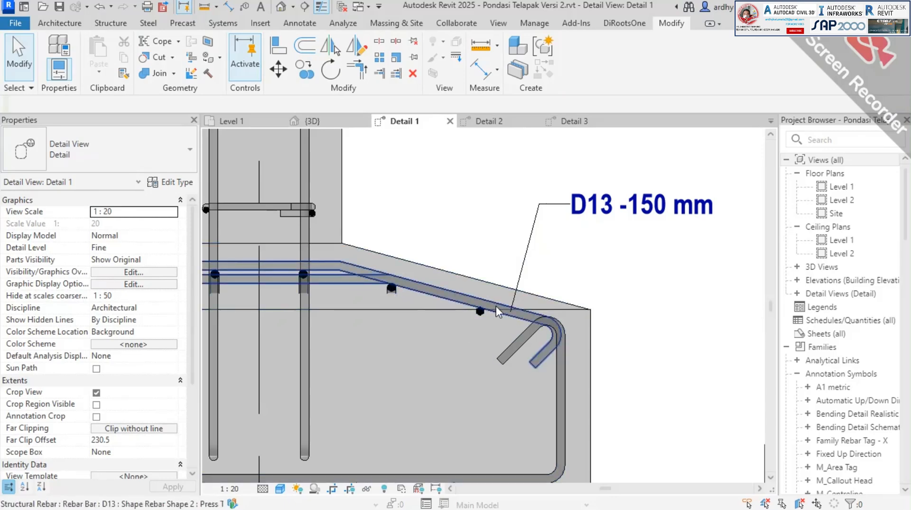
{"action": "scroll", "coordinate": [546, 280], "scroll_direction": "down", "scroll_amount": 3}
{"action": "scroll", "coordinate": [442, 294], "scroll_direction": "down", "scroll_amount": 2}
{"action": "scroll", "coordinate": [537, 271], "scroll_direction": "up", "scroll_amount": 1}
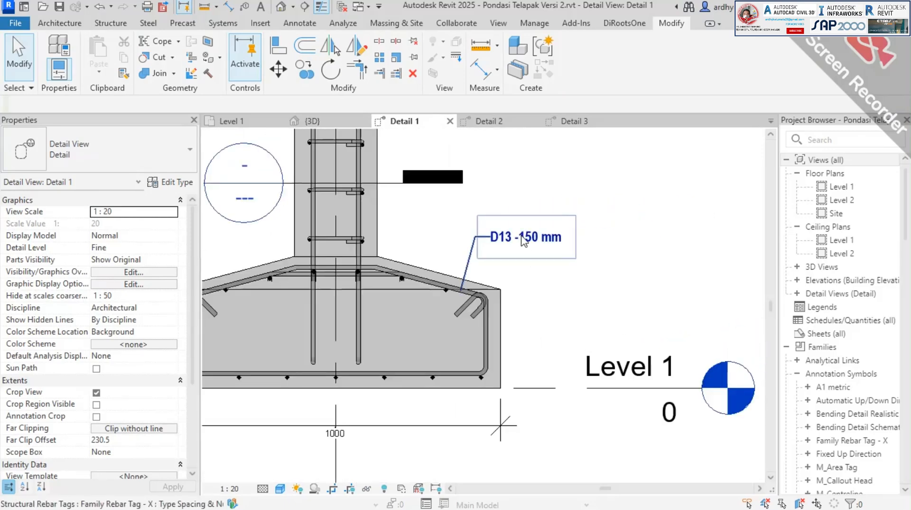
Place a tag similar to the existing D13 -150 mm tag on the outermost cross-section bar beneath the footing's right slope.
{"action": "left_click", "coordinate": [522, 236]}
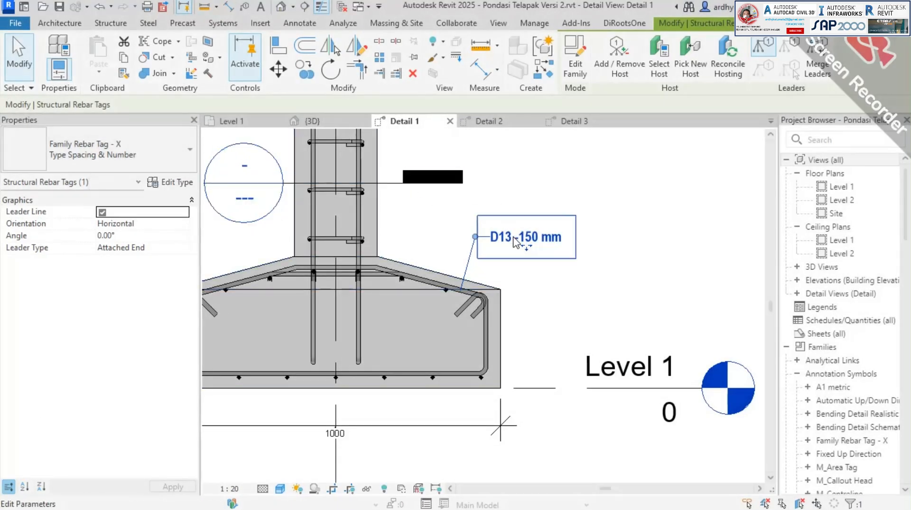
{"action": "right_click", "coordinate": [514, 237]}
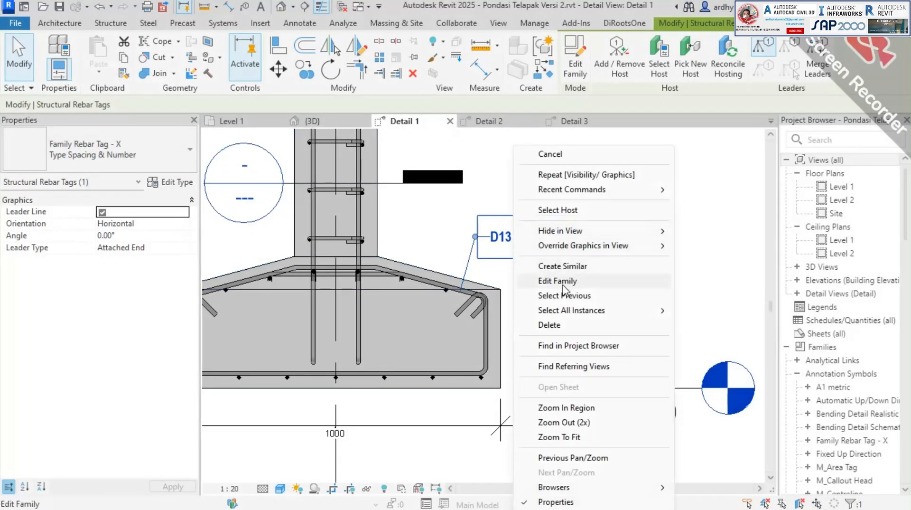
{"action": "left_click", "coordinate": [562, 266]}
{"action": "scroll", "coordinate": [436, 276], "scroll_direction": "up", "scroll_amount": 2}
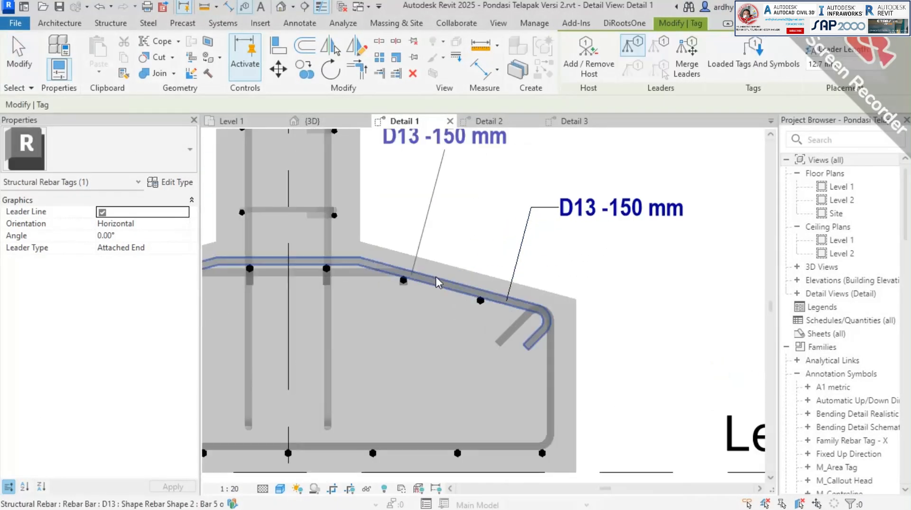
{"action": "scroll", "coordinate": [436, 276], "scroll_direction": "up", "scroll_amount": 3}
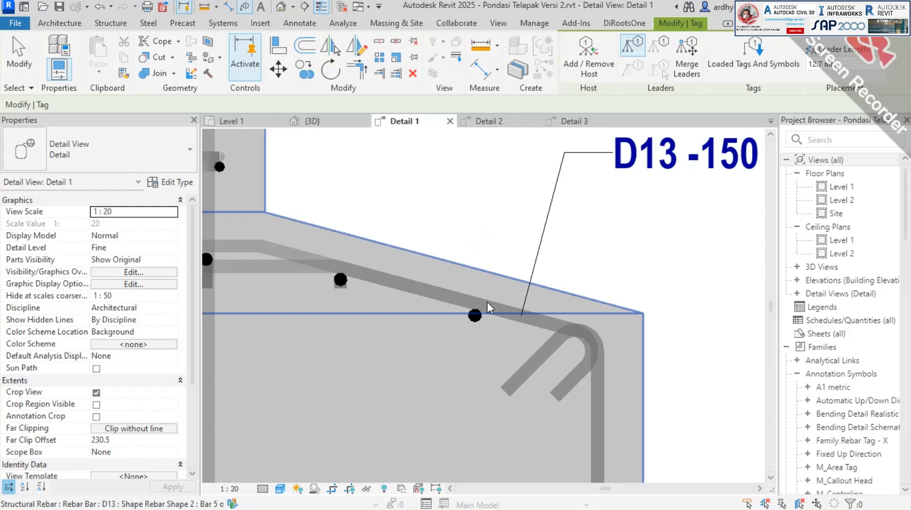
{"action": "scroll", "coordinate": [475, 332], "scroll_direction": "down", "scroll_amount": 2}
{"action": "left_click", "coordinate": [475, 329]}
{"action": "scroll", "coordinate": [474, 329], "scroll_direction": "down", "scroll_amount": 4}
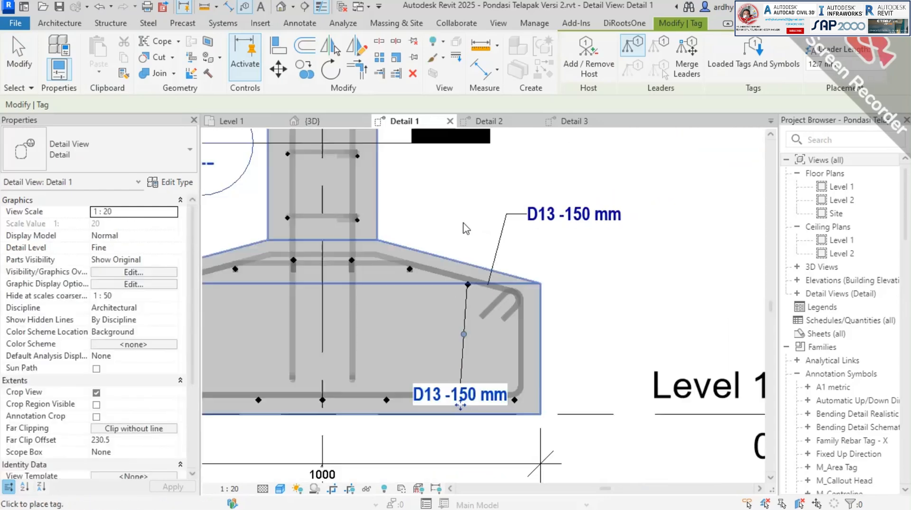
{"action": "key", "text": "Escape"}
Move the new rebar tag directly above the existing slope tag, aligned with it, and bend its leader into a horizontal shoulder.
{"action": "scroll", "coordinate": [485, 326], "scroll_direction": "up", "scroll_amount": 1}
{"action": "left_click", "coordinate": [483, 351]}
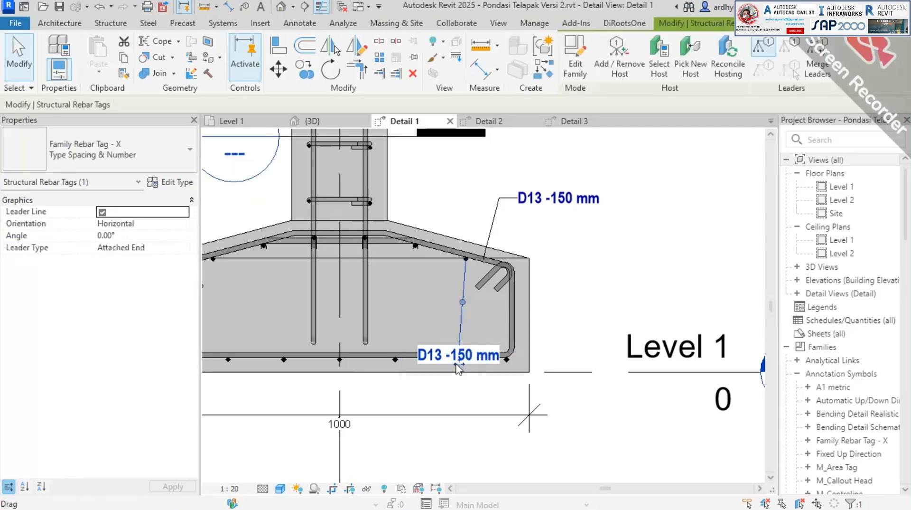
{"action": "left_click_drag", "start_coordinate": [458, 368], "coordinate": [559, 183]}
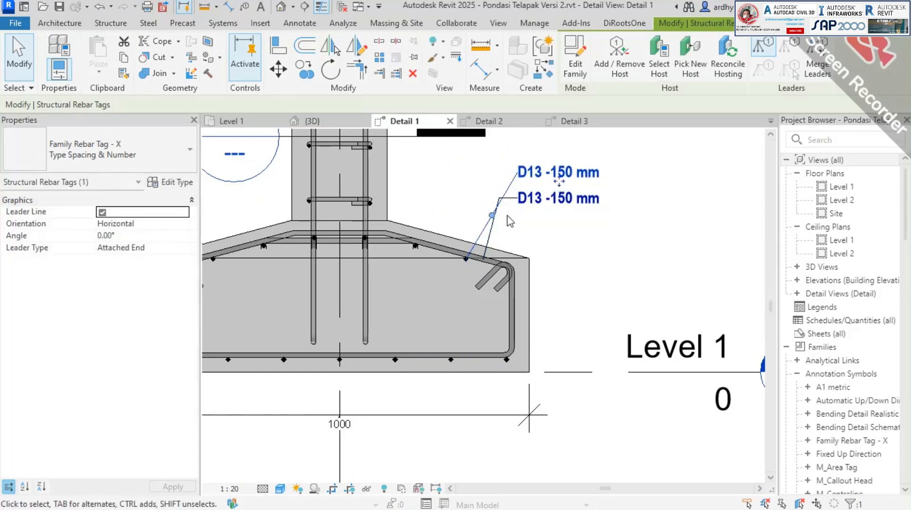
{"action": "scroll", "coordinate": [476, 331], "scroll_direction": "up", "scroll_amount": 2}
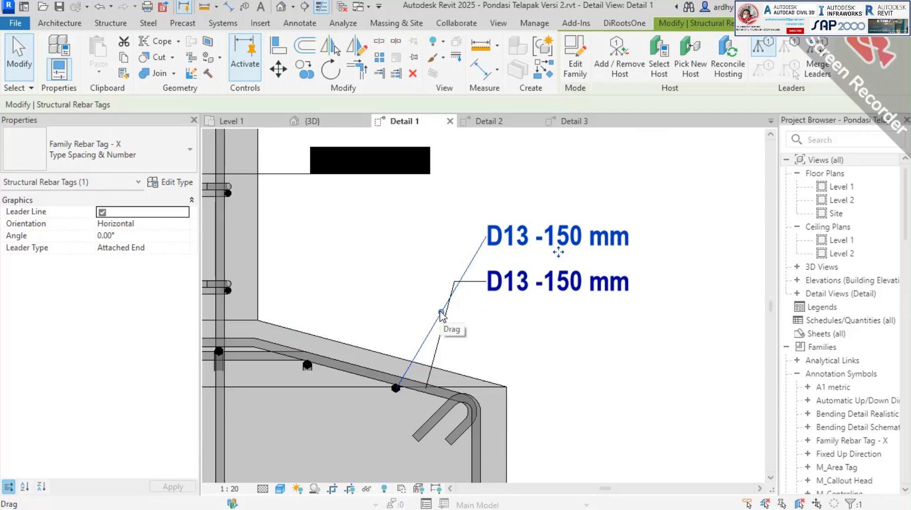
{"action": "left_click_drag", "start_coordinate": [441, 312], "coordinate": [437, 237]}
{"action": "scroll", "coordinate": [527, 304], "scroll_direction": "down", "scroll_amount": 2}
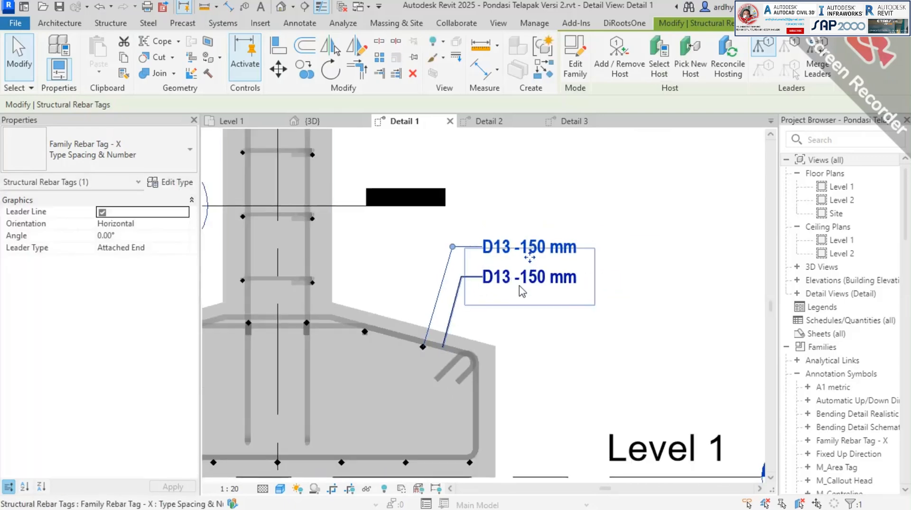
{"action": "left_click", "coordinate": [531, 315]}
Add the neighbouring top cross-section bar closer to the column as a second host of the upper rebar tag.
{"action": "scroll", "coordinate": [498, 311], "scroll_direction": "down", "scroll_amount": 2}
{"action": "scroll", "coordinate": [422, 301], "scroll_direction": "up", "scroll_amount": 4}
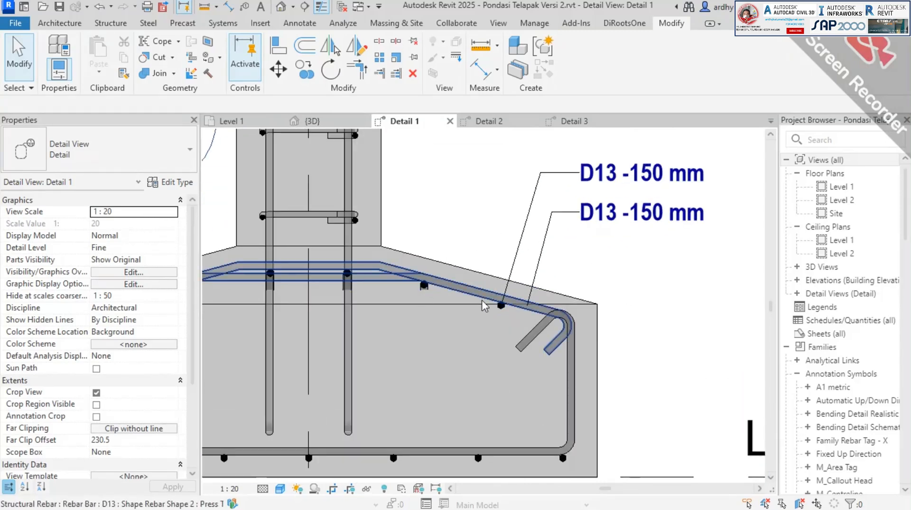
{"action": "scroll", "coordinate": [313, 363], "scroll_direction": "down", "scroll_amount": 2}
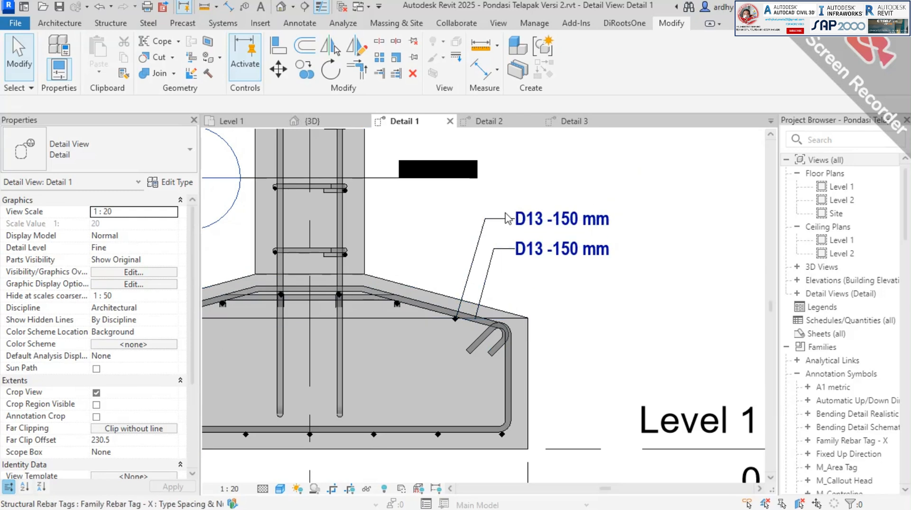
{"action": "scroll", "coordinate": [599, 230], "scroll_direction": "down", "scroll_amount": 2}
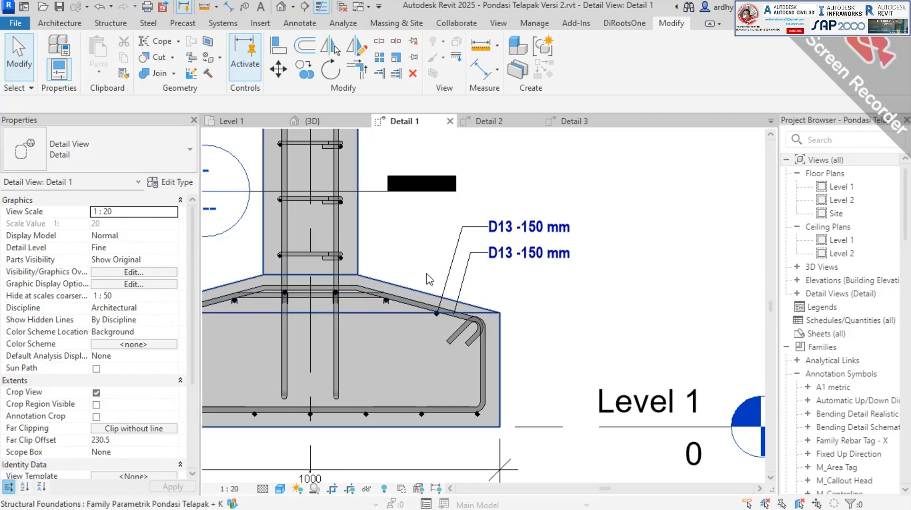
{"action": "left_click", "coordinate": [522, 229]}
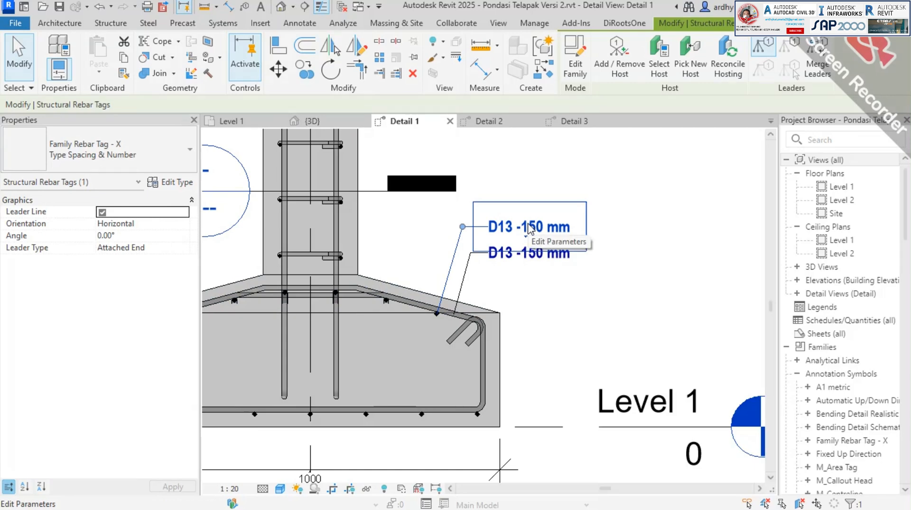
{"action": "left_click", "coordinate": [617, 52]}
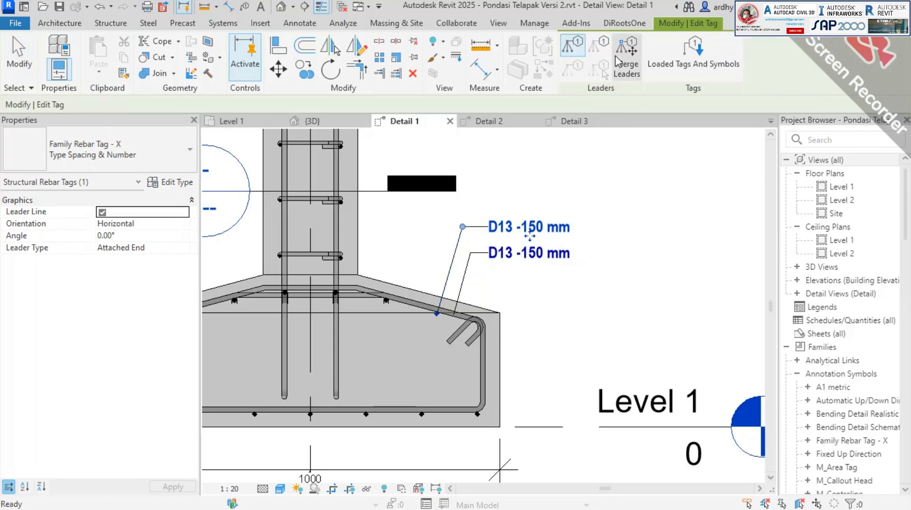
{"action": "left_click", "coordinate": [386, 300]}
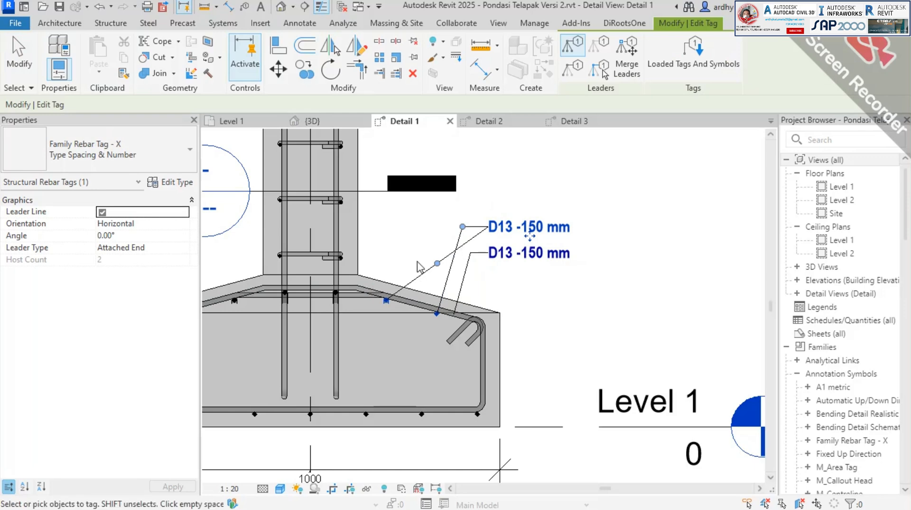
{"action": "left_click", "coordinate": [411, 243]}
{"action": "scroll", "coordinate": [494, 236], "scroll_direction": "up", "scroll_amount": 1}
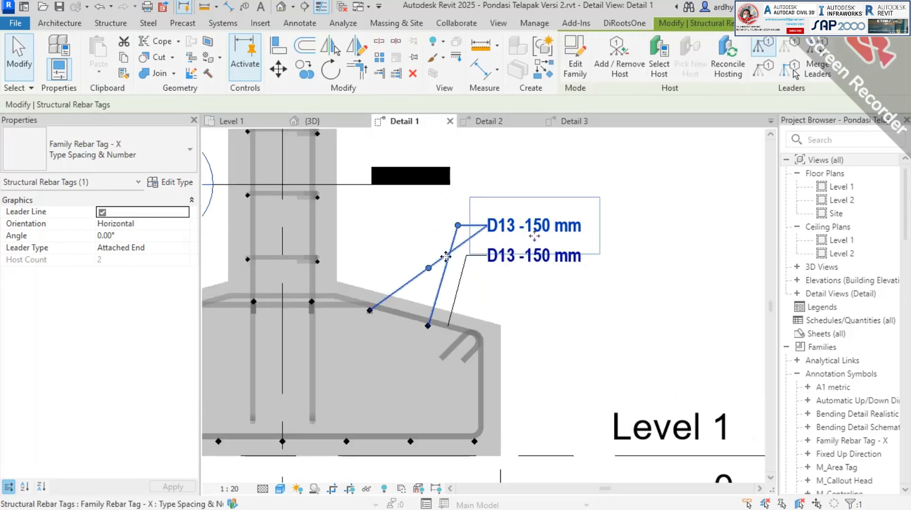
Merge the upper rebar tag's two leaders so they branch from one shared elbow.
{"action": "left_click", "coordinate": [552, 316]}
{"action": "scroll", "coordinate": [455, 247], "scroll_direction": "up", "scroll_amount": 1}
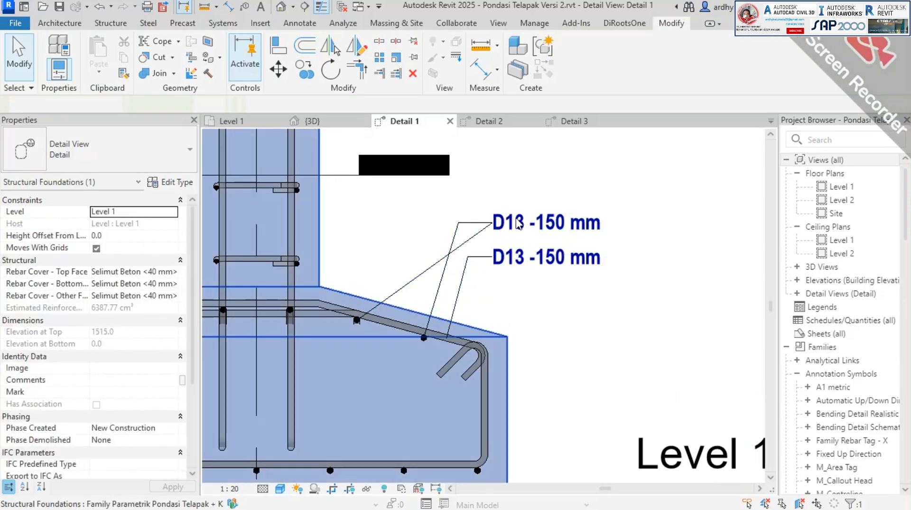
{"action": "left_click", "coordinate": [586, 221]}
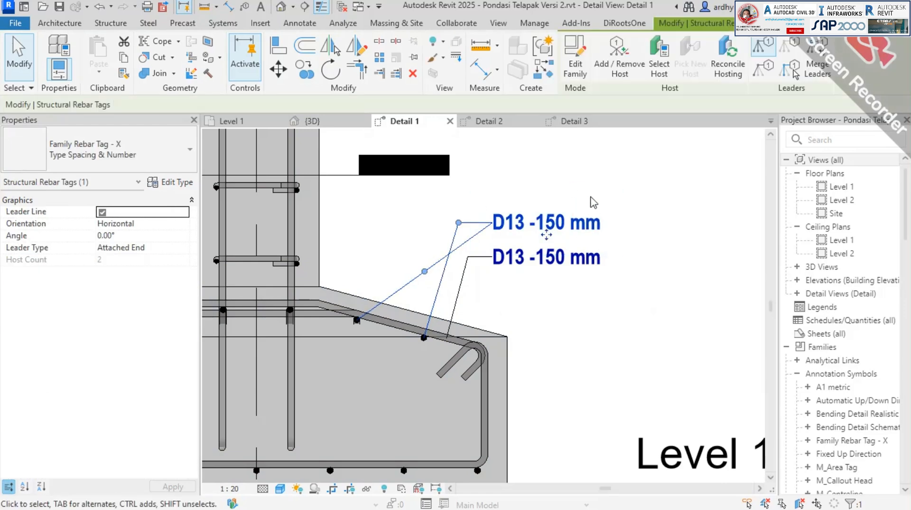
{"action": "left_click", "coordinate": [828, 67]}
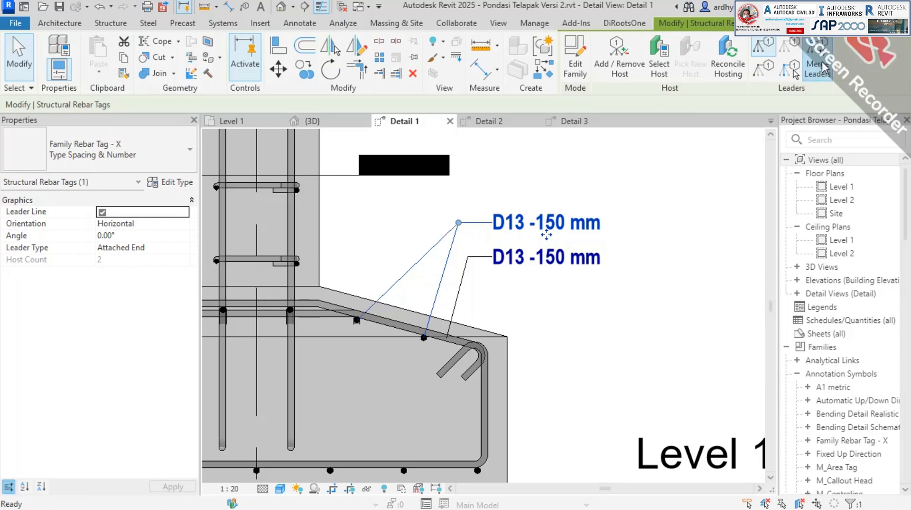
{"action": "left_click", "coordinate": [619, 323]}
{"action": "scroll", "coordinate": [533, 190], "scroll_direction": "down", "scroll_amount": 4}
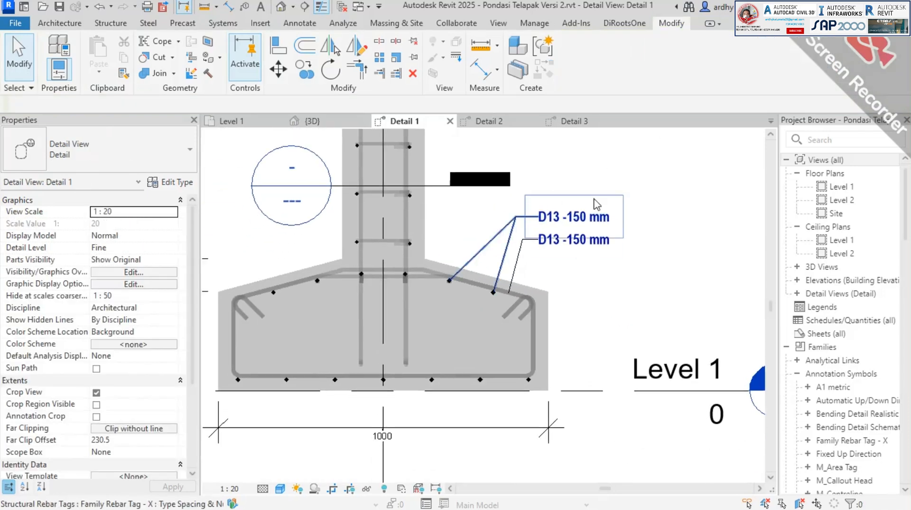
Set the leader arrowhead of the Type Spacing & Number tag type to Arrow Filled 15 Degree.
{"action": "scroll", "coordinate": [520, 235], "scroll_direction": "up", "scroll_amount": 4}
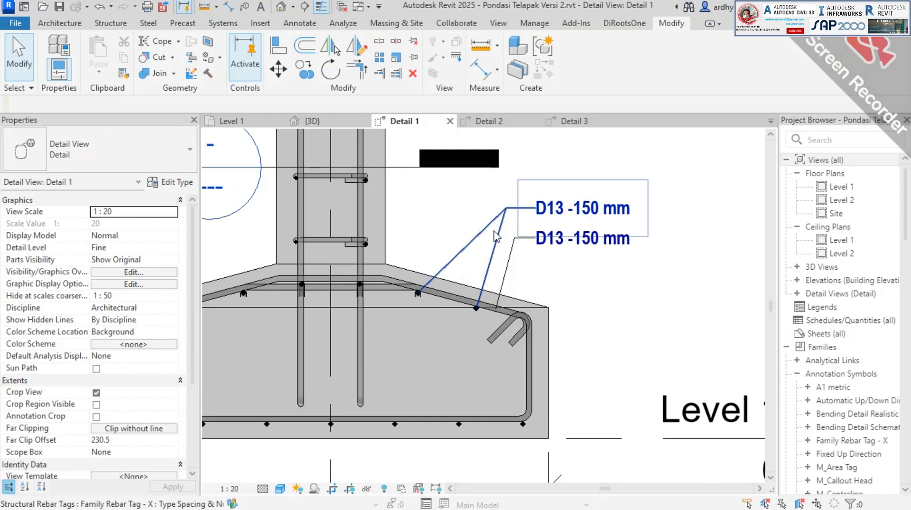
{"action": "left_click", "coordinate": [467, 246]}
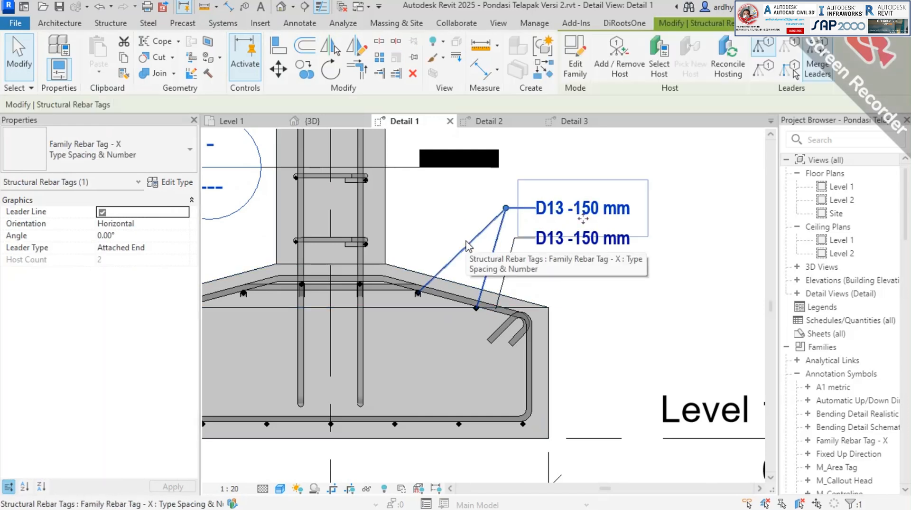
{"action": "left_click", "coordinate": [168, 184]}
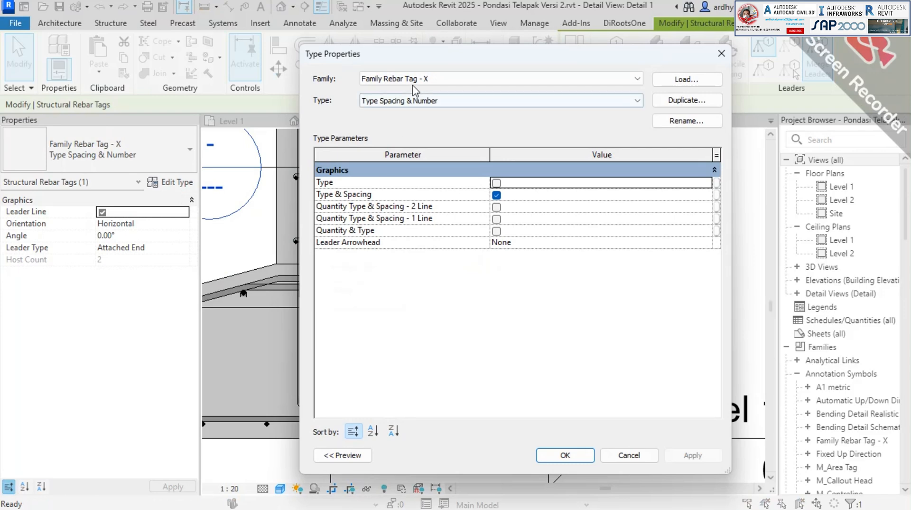
{"action": "left_click_drag", "start_coordinate": [421, 63], "coordinate": [152, 51]}
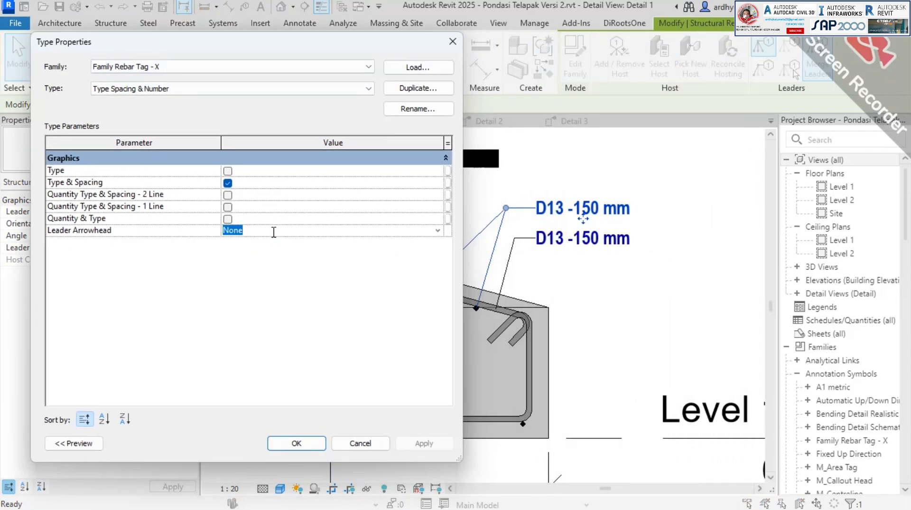
{"action": "left_click", "coordinate": [437, 231]}
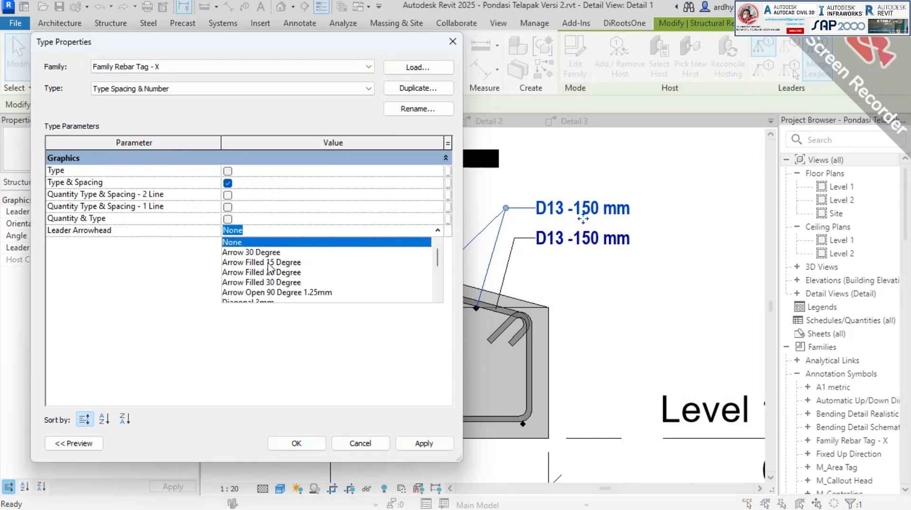
{"action": "left_click", "coordinate": [268, 263]}
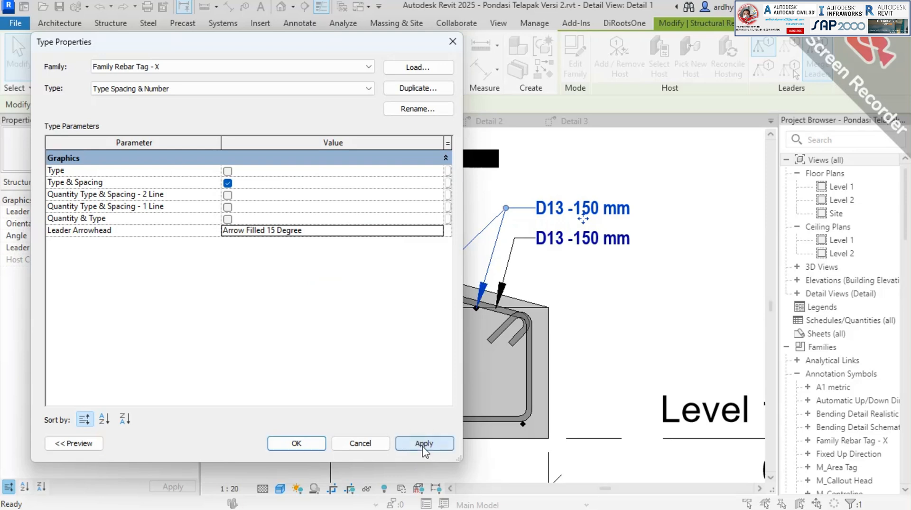
{"action": "left_click", "coordinate": [296, 443]}
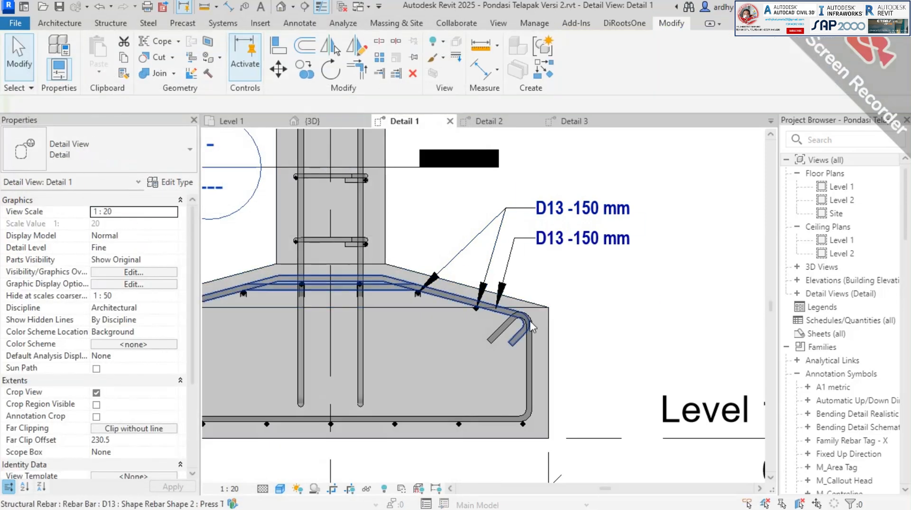
Place similar tags below the footing, one on the second-to-last bottom cross-section bar and one on the long bottom bar.
{"action": "scroll", "coordinate": [635, 219], "scroll_direction": "down", "scroll_amount": 1}
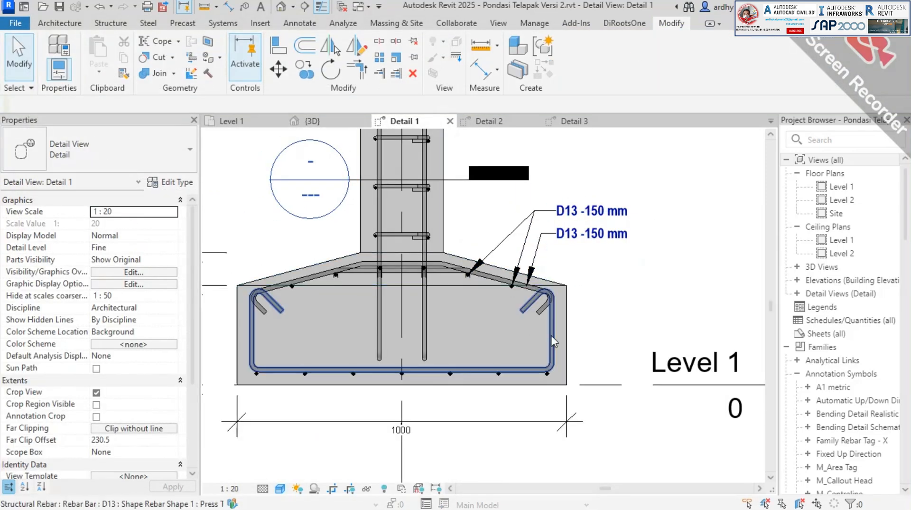
{"action": "middle_click_drag", "start_coordinate": [622, 253], "coordinate": [630, 232]}
{"action": "left_click", "coordinate": [590, 224]}
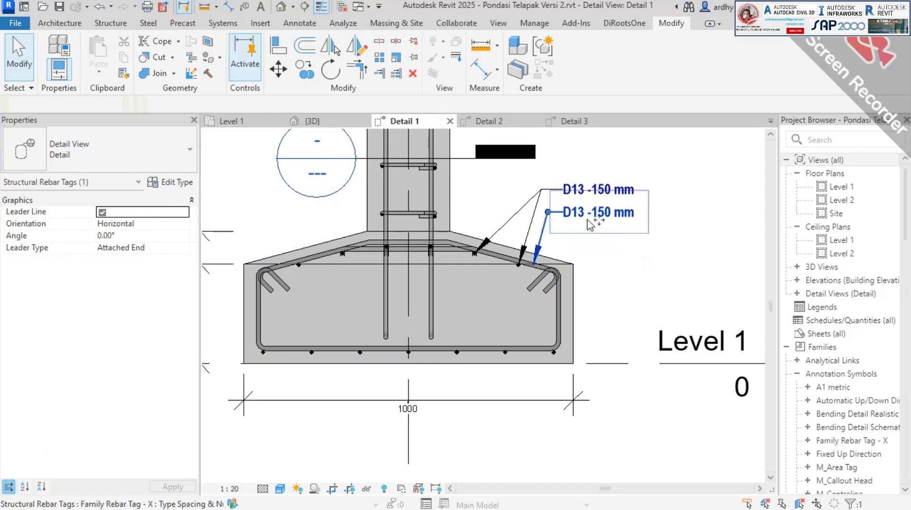
{"action": "right_click", "coordinate": [590, 224]}
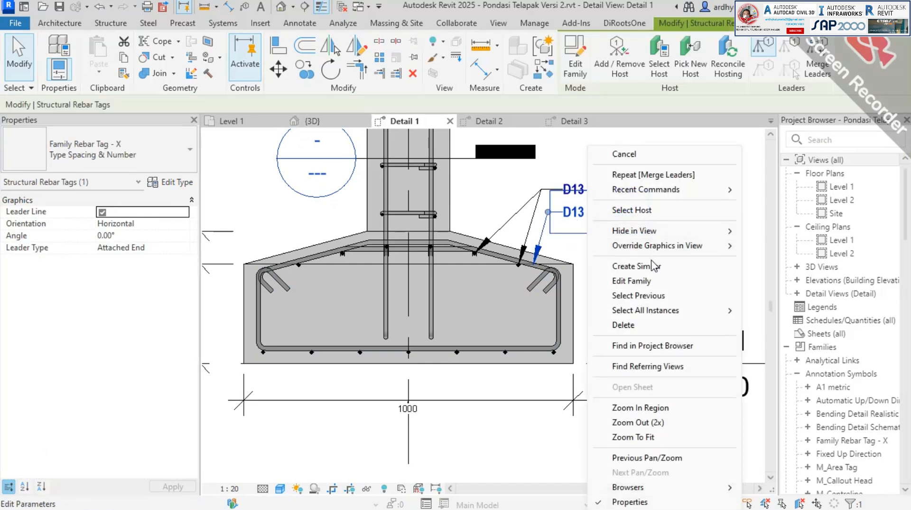
{"action": "left_click", "coordinate": [655, 266]}
{"action": "scroll", "coordinate": [444, 260], "scroll_direction": "up", "scroll_amount": 4}
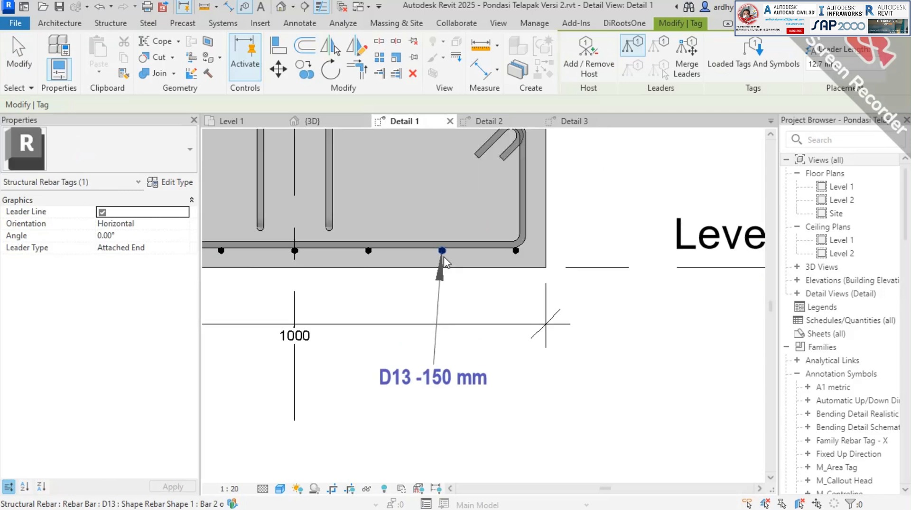
{"action": "left_click", "coordinate": [442, 253]}
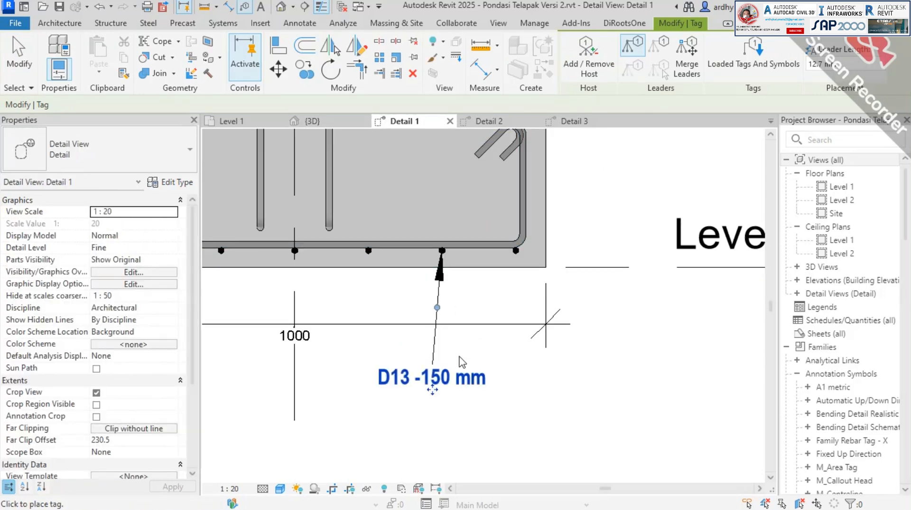
{"action": "left_click", "coordinate": [350, 249]}
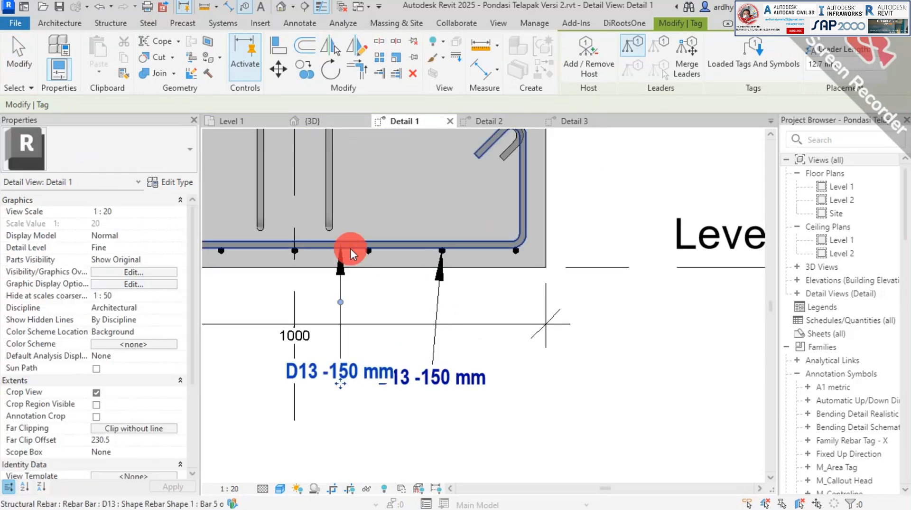
{"action": "scroll", "coordinate": [455, 386], "scroll_direction": "down", "scroll_amount": 1}
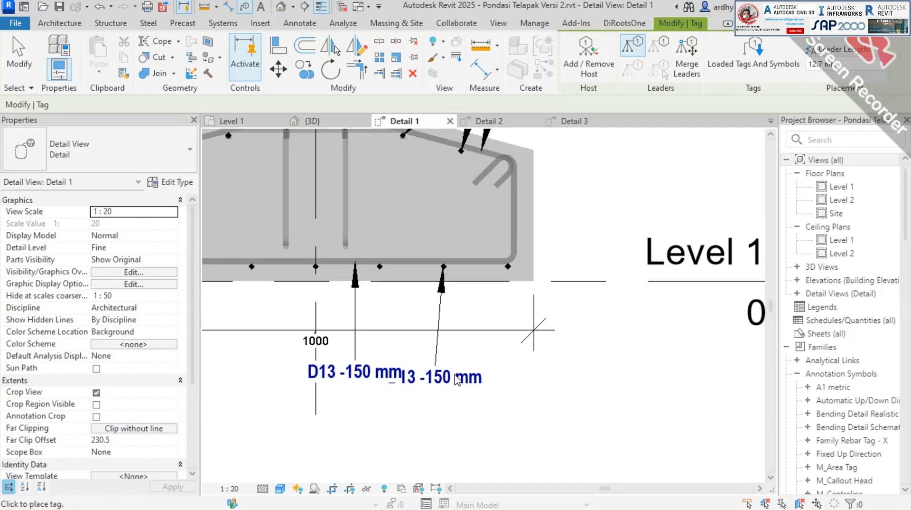
{"action": "scroll", "coordinate": [468, 384], "scroll_direction": "up", "scroll_amount": 1}
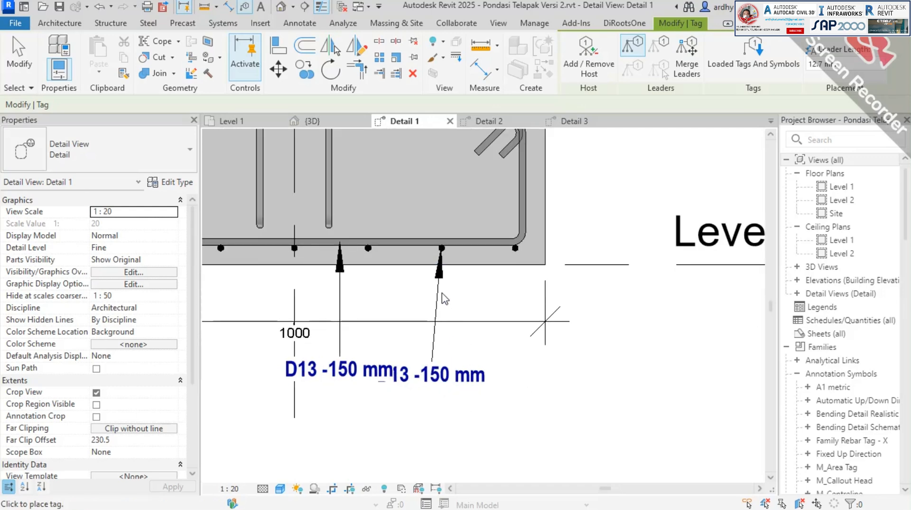
End tag placement and shift the bottom cross-section bar's tag sideways, clear of the long bottom bar's label.
{"action": "scroll", "coordinate": [443, 293], "scroll_direction": "down", "scroll_amount": 2}
{"action": "key", "text": "Escape"}
{"action": "middle_click_drag", "start_coordinate": [569, 357], "coordinate": [582, 374]}
{"action": "left_click", "coordinate": [456, 351]}
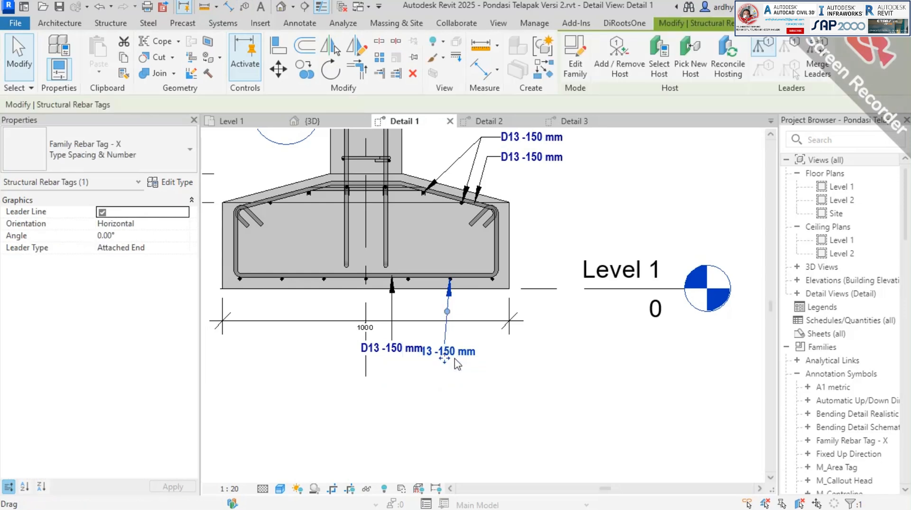
{"action": "scroll", "coordinate": [453, 359], "scroll_direction": "up", "scroll_amount": 1}
{"action": "left_click_drag", "start_coordinate": [444, 359], "coordinate": [498, 359]}
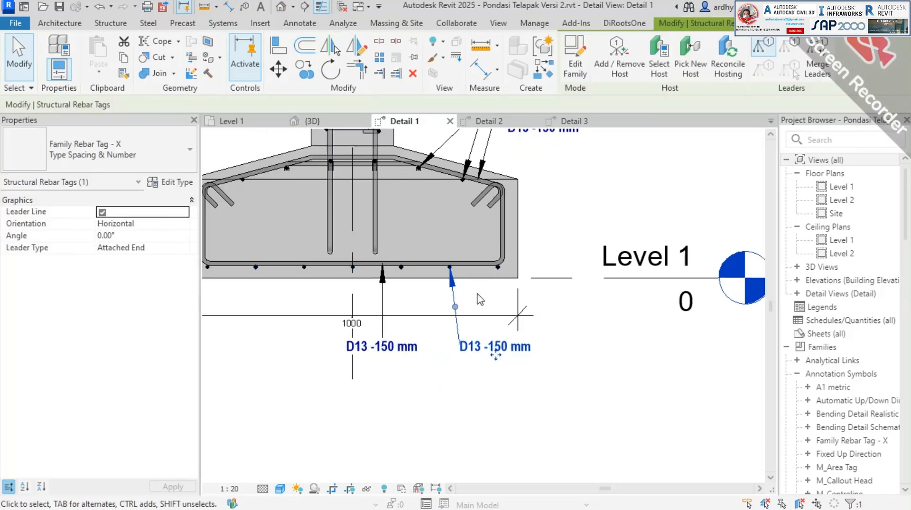
{"action": "scroll", "coordinate": [467, 304], "scroll_direction": "up", "scroll_amount": 2}
{"action": "left_click", "coordinate": [401, 309]}
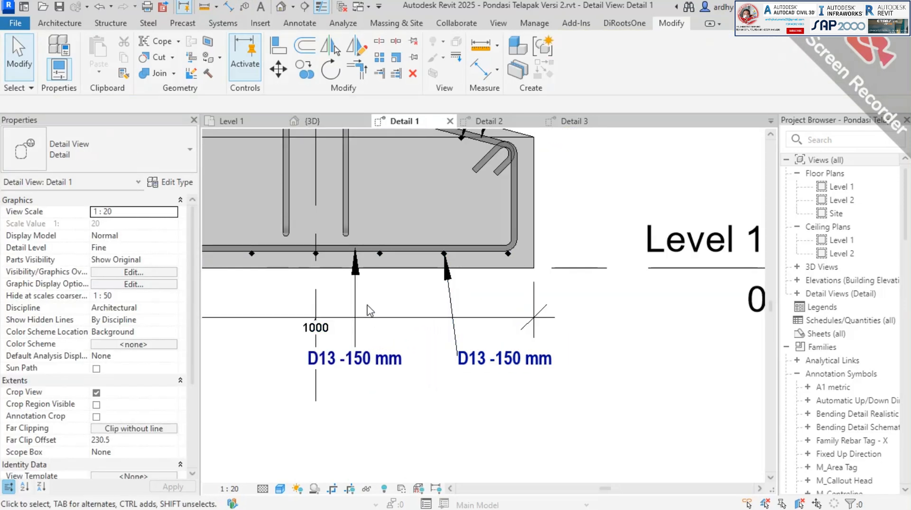
Move the long bottom bar's tag slightly lower beneath the footing, keeping its leader vertical.
{"action": "left_click", "coordinate": [358, 290]}
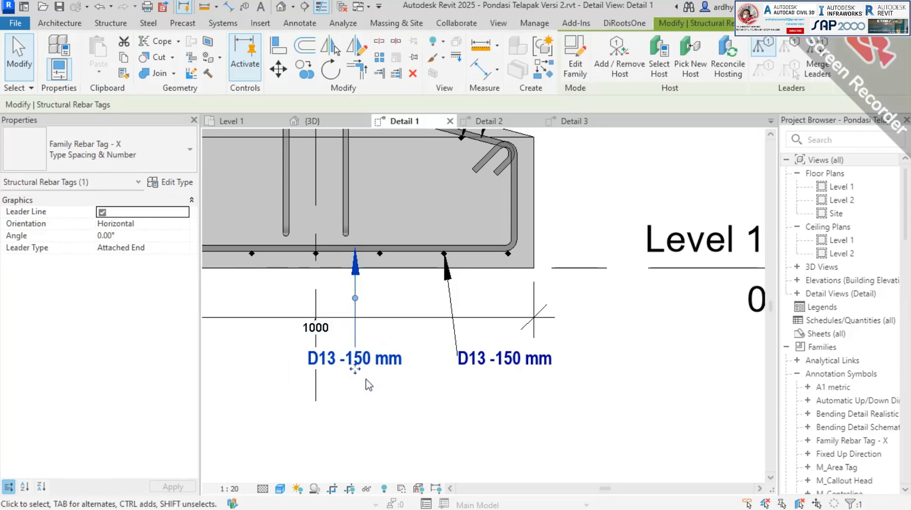
{"action": "left_click_drag", "start_coordinate": [372, 366], "coordinate": [366, 404]}
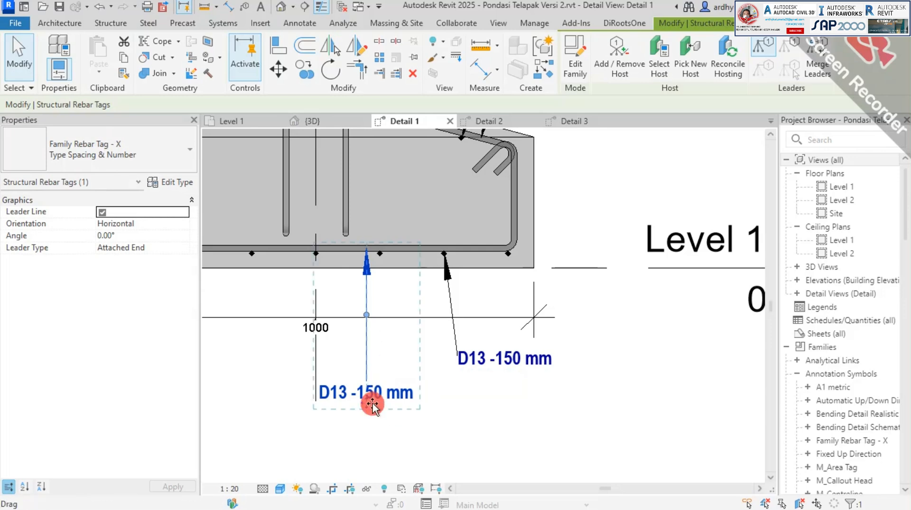
{"action": "mouse_move", "coordinate": [372, 406]}
{"action": "left_mouse_down"}
{"action": "mouse_move", "coordinate": [452, 413]}
{"action": "mouse_move", "coordinate": [444, 430]}
{"action": "mouse_move", "coordinate": [373, 412]}
{"action": "left_mouse_up"}
{"action": "scroll", "coordinate": [372, 364], "scroll_direction": "up", "scroll_amount": 2}
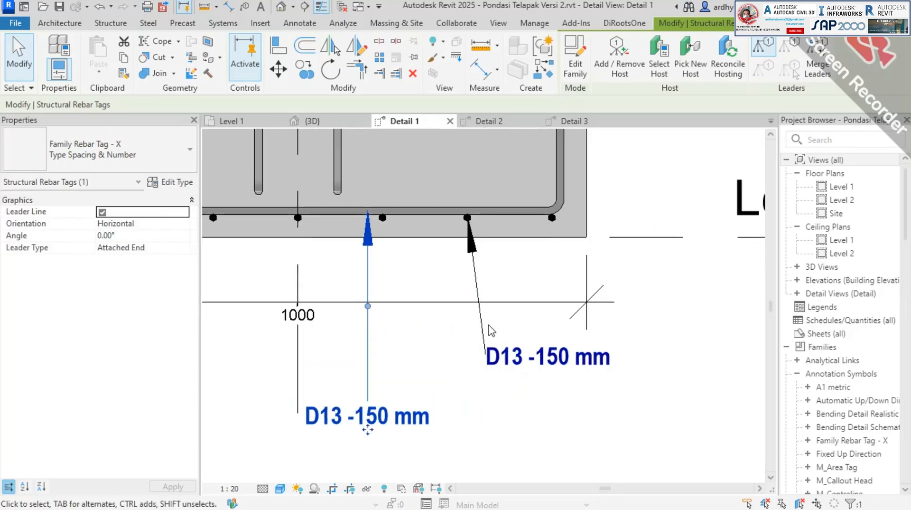
{"action": "left_click_drag", "start_coordinate": [368, 425], "coordinate": [368, 387]}
{"action": "key", "text": "Escape"}
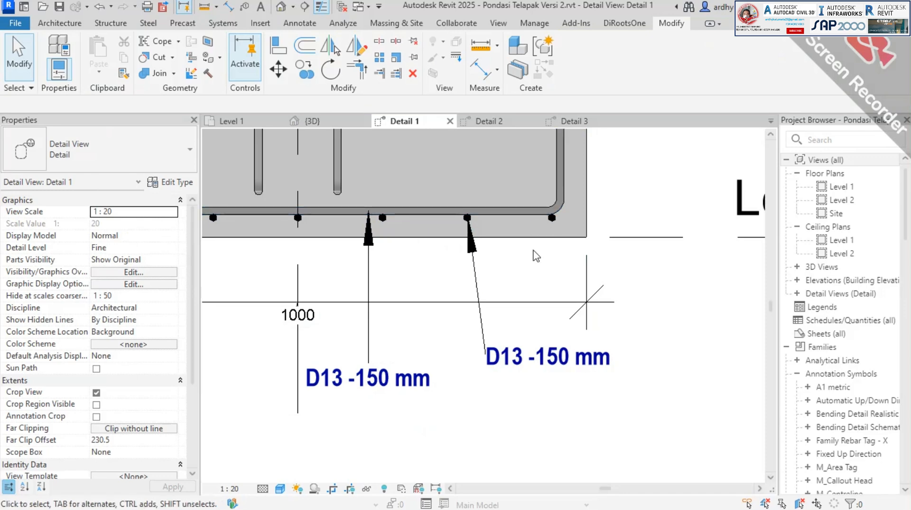
Add the bottom cross-section bars on either side of the tagged bar as extra hosts of its tag.
{"action": "left_click", "coordinate": [546, 367]}
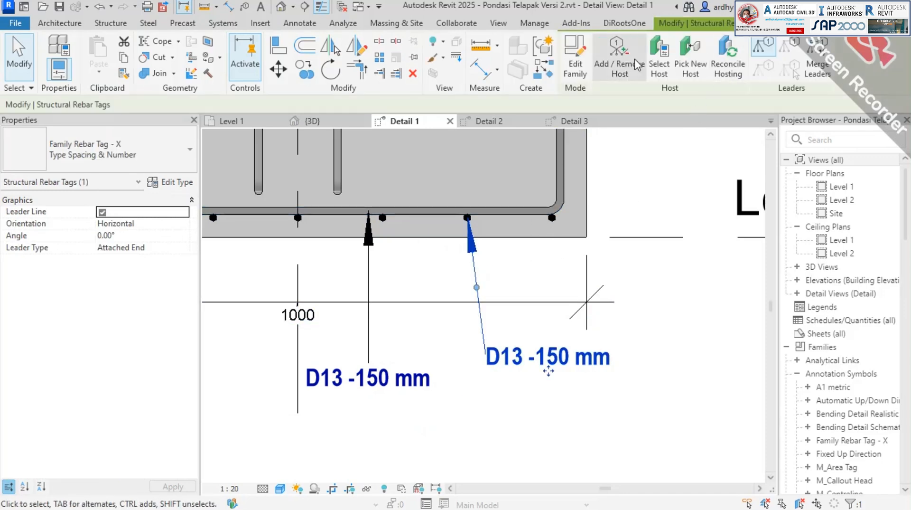
{"action": "left_click", "coordinate": [636, 64]}
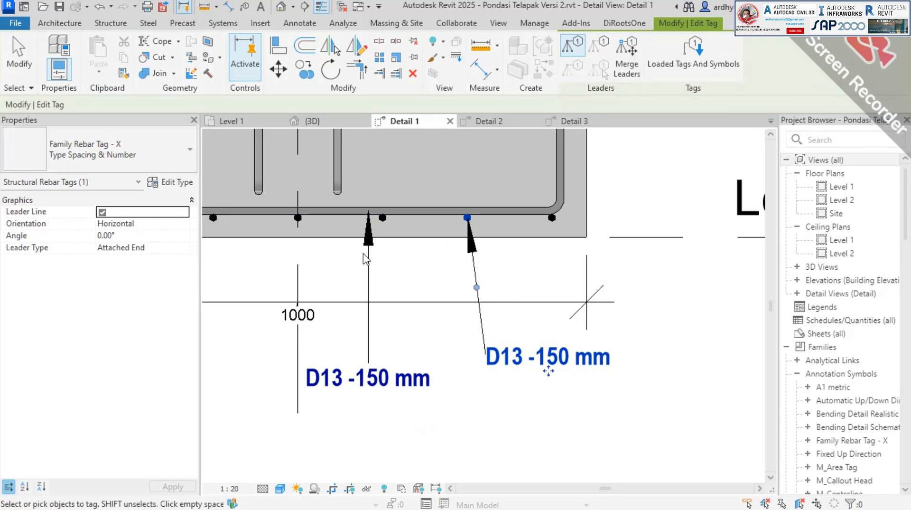
{"action": "left_click", "coordinate": [383, 218]}
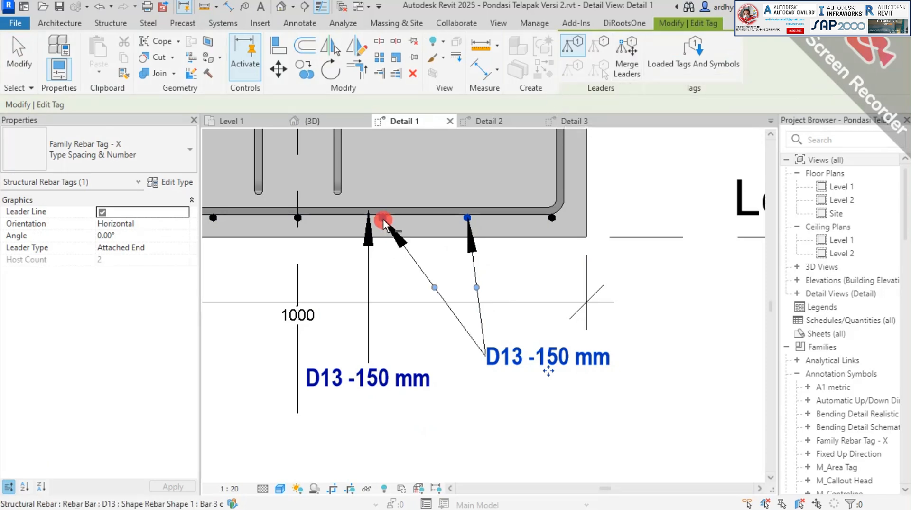
{"action": "left_click", "coordinate": [551, 218]}
{"action": "key", "text": "Escape"}
{"action": "key", "text": "Escape"}
Merge the bottom cross-section tag's three leaders into one elbow below the middle bar, with a horizontal shoulder to the label.
{"action": "left_click_drag", "start_coordinate": [555, 368], "coordinate": [523, 403]}
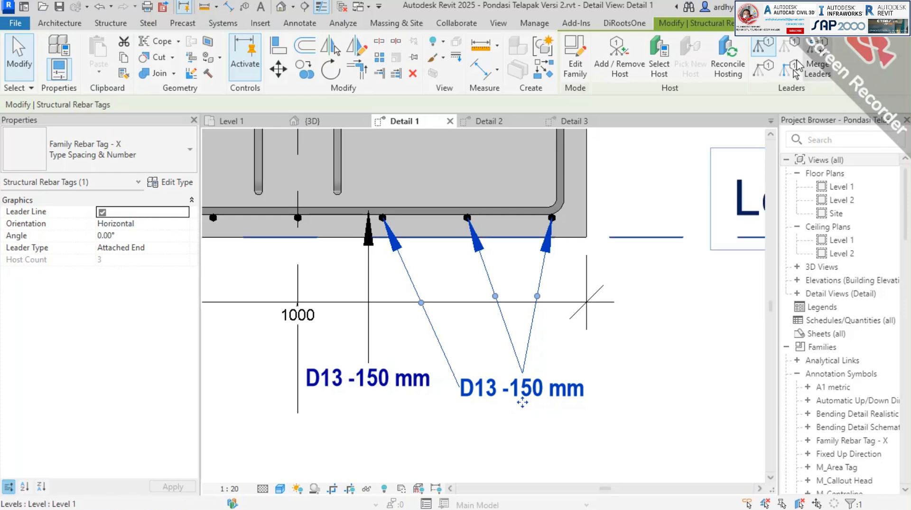
{"action": "left_click", "coordinate": [817, 56]}
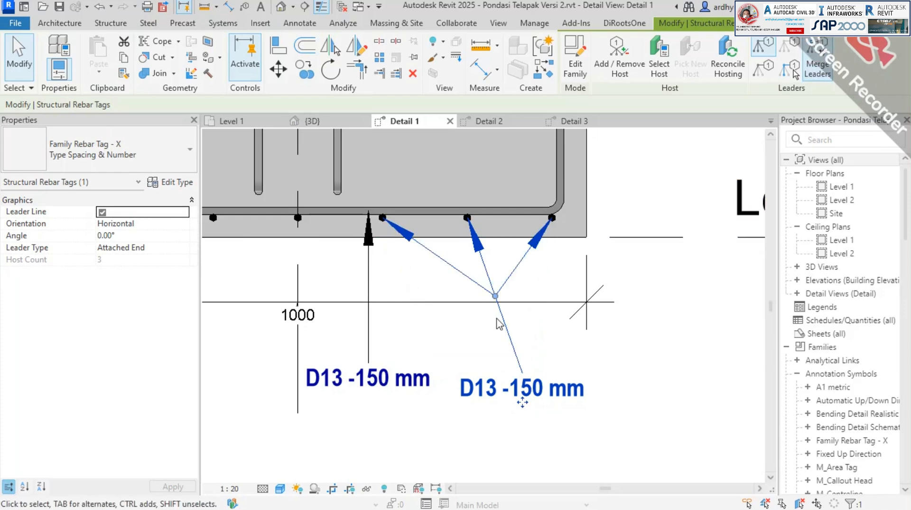
{"action": "left_click_drag", "start_coordinate": [495, 300], "coordinate": [477, 390]}
{"action": "mouse_move", "coordinate": [478, 393]}
{"action": "left_mouse_down"}
{"action": "mouse_move", "coordinate": [546, 395]}
{"action": "mouse_move", "coordinate": [469, 393]}
{"action": "left_mouse_up"}
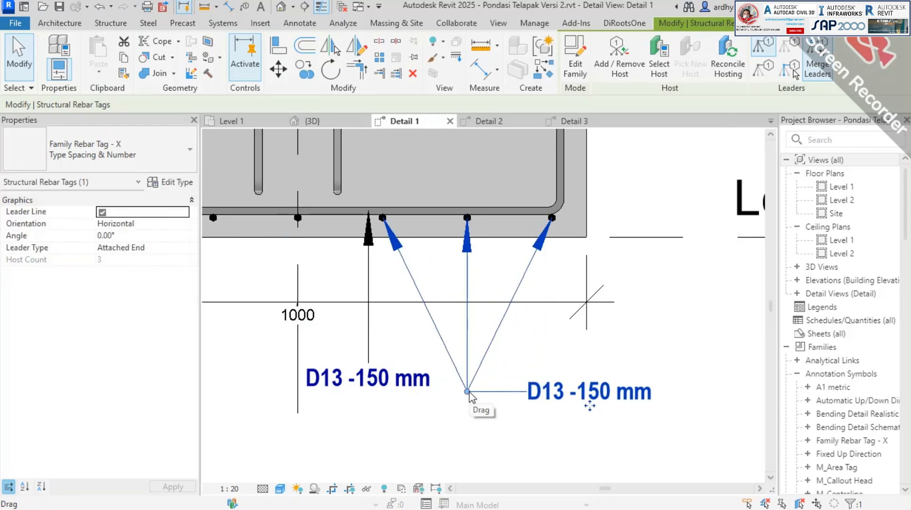
{"action": "key", "text": "Escape"}
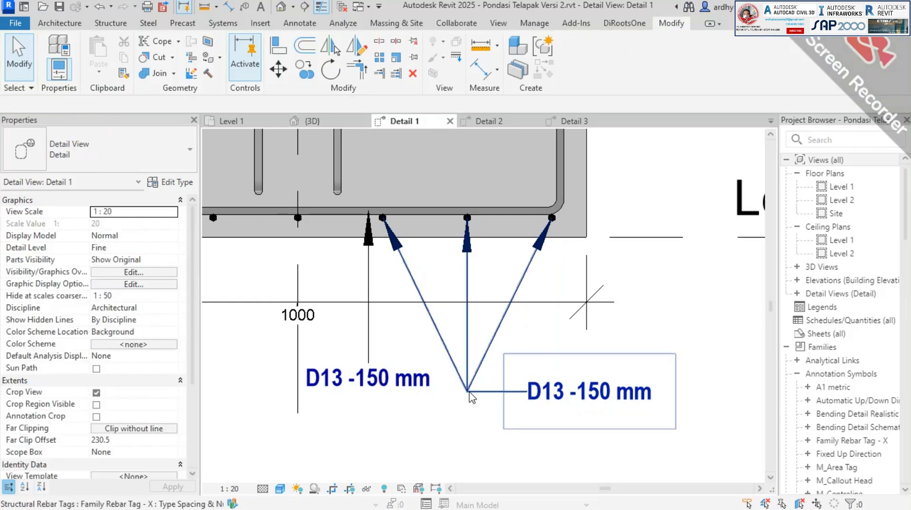
Move the long bottom bar's tag farther below the footing, away from the three-leader tag.
{"action": "left_click", "coordinate": [369, 379]}
{"action": "scroll", "coordinate": [392, 368], "scroll_direction": "down", "scroll_amount": 2}
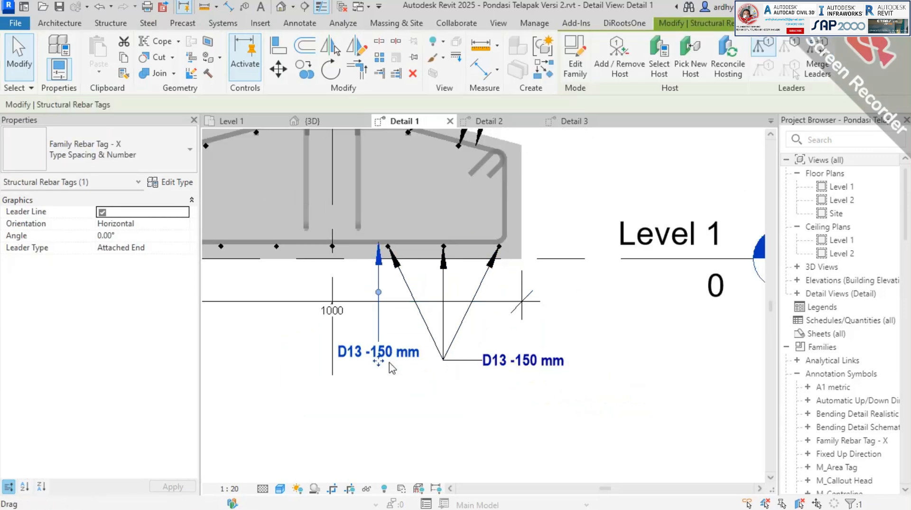
{"action": "scroll", "coordinate": [389, 363], "scroll_direction": "up", "scroll_amount": 1}
{"action": "left_click_drag", "start_coordinate": [377, 360], "coordinate": [349, 407]}
{"action": "left_click", "coordinate": [464, 358]}
{"action": "scroll", "coordinate": [418, 378], "scroll_direction": "down", "scroll_amount": 1}
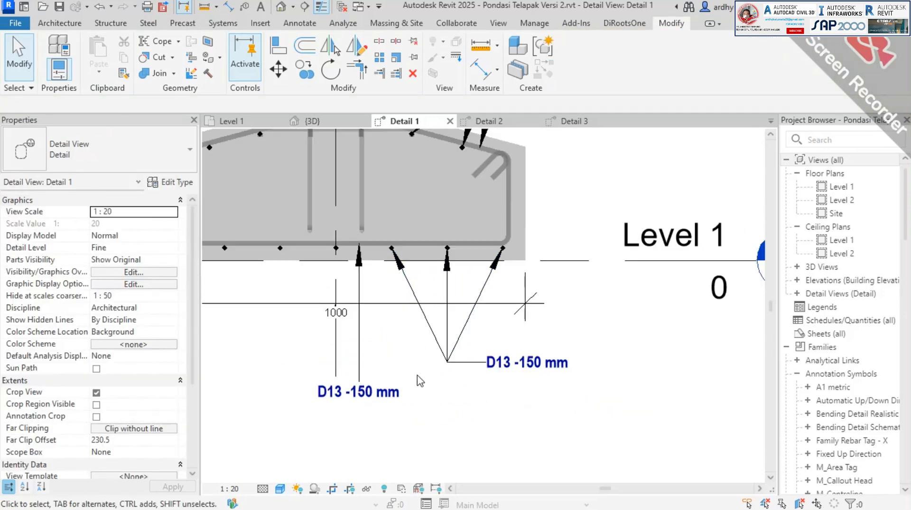
{"action": "middle_click_drag", "start_coordinate": [427, 368], "coordinate": [458, 342]}
{"action": "scroll", "coordinate": [457, 343], "scroll_direction": "down", "scroll_amount": 1}
{"action": "scroll", "coordinate": [420, 328], "scroll_direction": "up", "scroll_amount": 1}
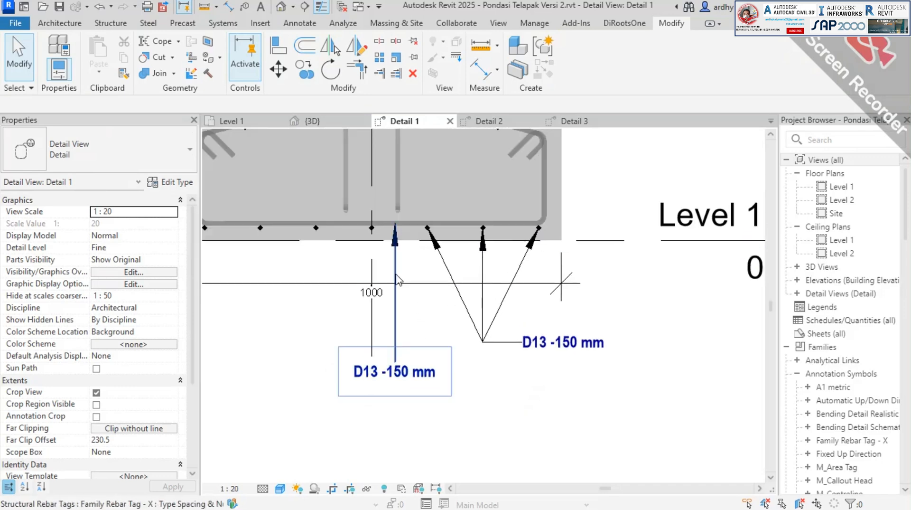
Bend the long bottom bar tag's leader into a vertical line with a short horizontal shoulder beside its label.
{"action": "left_click", "coordinate": [394, 375]}
{"action": "left_click_drag", "start_coordinate": [395, 292], "coordinate": [404, 340]}
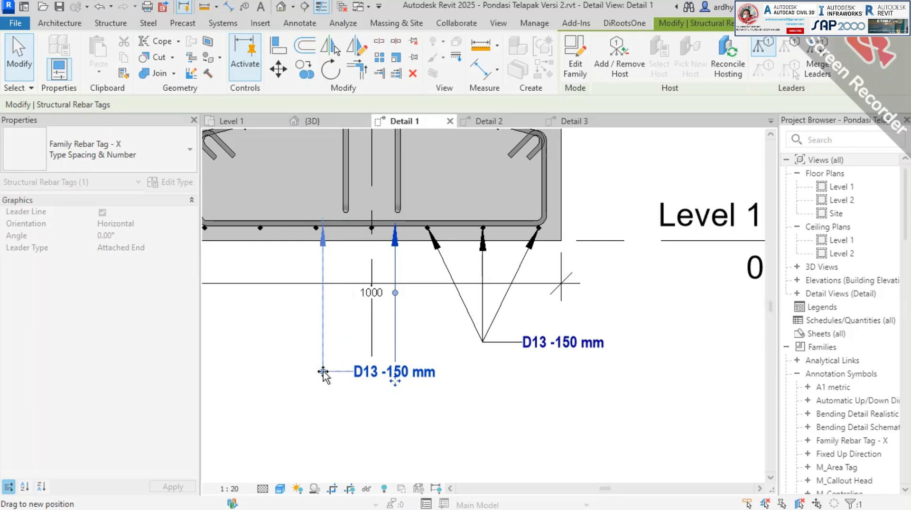
{"action": "left_click_drag", "start_coordinate": [395, 383], "coordinate": [469, 382], "text": "ctrl"}
{"action": "scroll", "coordinate": [469, 384], "scroll_direction": "up", "scroll_amount": 2}
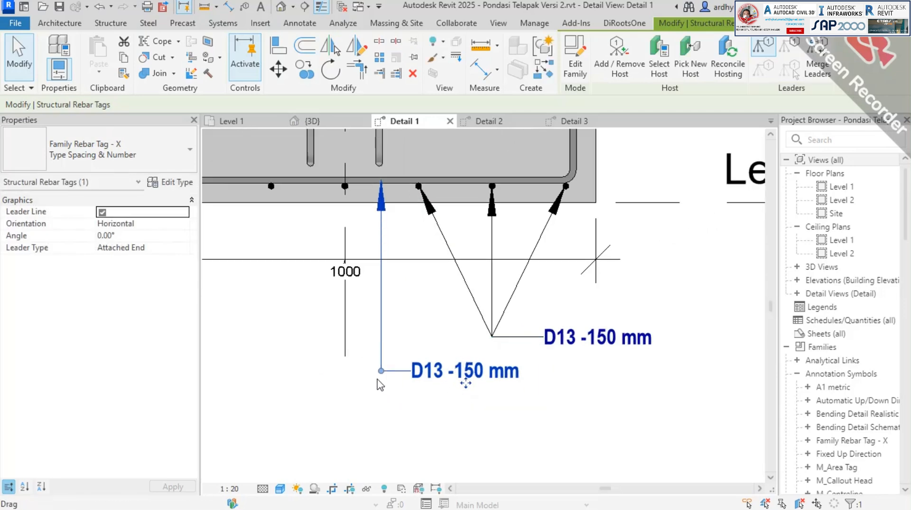
{"action": "mouse_move", "coordinate": [469, 389]}
{"action": "left_mouse_down"}
{"action": "mouse_move", "coordinate": [509, 387]}
{"action": "mouse_move", "coordinate": [478, 385]}
{"action": "left_mouse_up"}
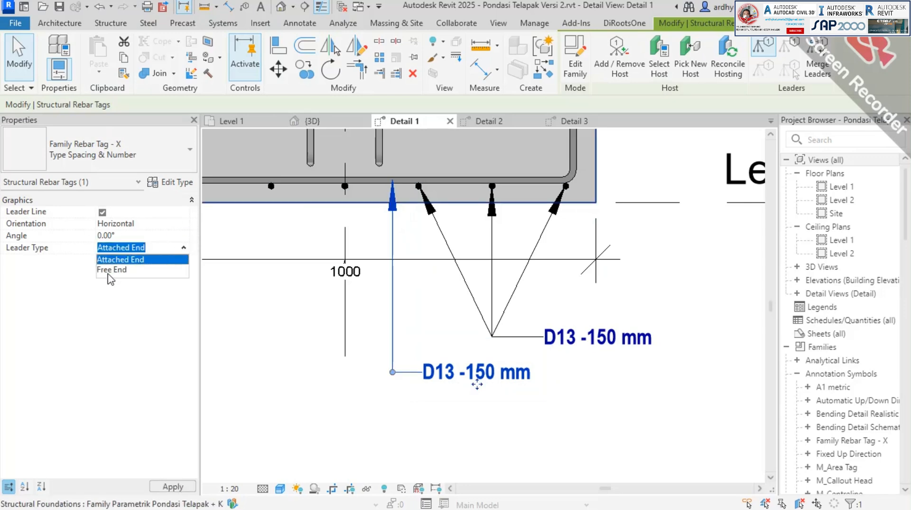
Set the long bottom bar tag's leader type to Free End and align its label and elbow beneath the three-leader tag.
{"action": "left_click_drag", "start_coordinate": [488, 383], "coordinate": [605, 381]}
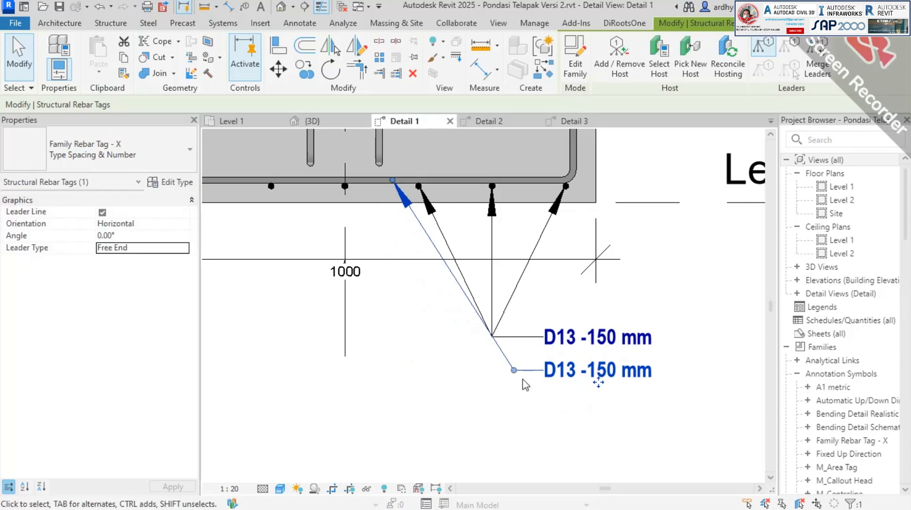
{"action": "left_click_drag", "start_coordinate": [514, 370], "coordinate": [488, 365]}
{"action": "left_click", "coordinate": [464, 393]}
{"action": "scroll", "coordinate": [458, 323], "scroll_direction": "down", "scroll_amount": 1}
{"action": "scroll", "coordinate": [577, 313], "scroll_direction": "down", "scroll_amount": 1}
{"action": "middle_click_drag", "start_coordinate": [577, 313], "coordinate": [516, 272]}
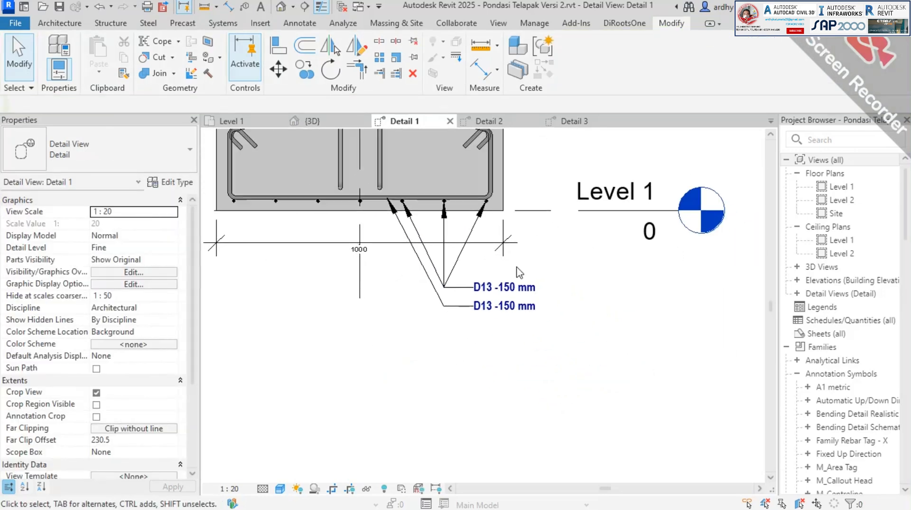
Move both bottom tags closer to the footing and stack their labels one directly above the other.
{"action": "scroll", "coordinate": [493, 276], "scroll_direction": "up", "scroll_amount": 1}
{"action": "left_click_drag", "start_coordinate": [507, 291], "coordinate": [515, 227]}
{"action": "left_click_drag", "start_coordinate": [500, 316], "coordinate": [504, 281]}
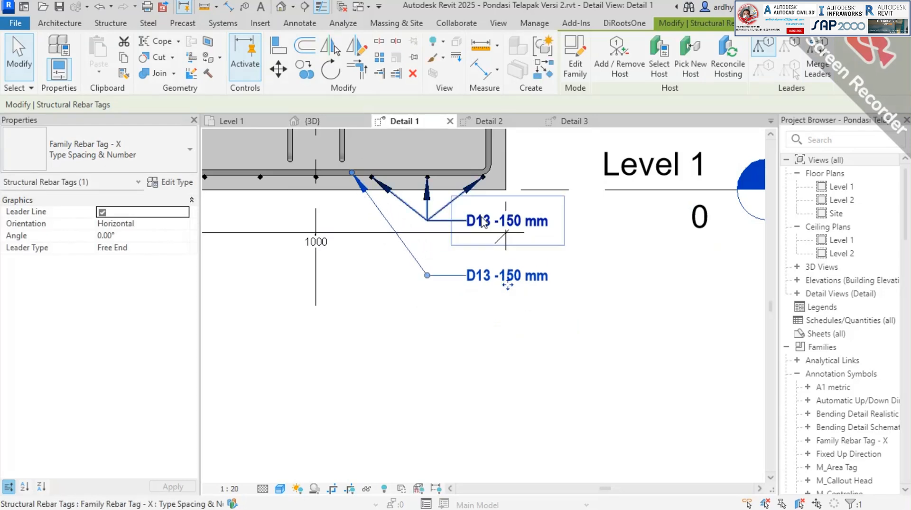
{"action": "left_click", "coordinate": [479, 225]}
{"action": "scroll", "coordinate": [478, 228], "scroll_direction": "up", "scroll_amount": 2}
{"action": "left_click_drag", "start_coordinate": [519, 232], "coordinate": [538, 284]}
{"action": "left_click", "coordinate": [645, 271]}
{"action": "scroll", "coordinate": [614, 300], "scroll_direction": "down", "scroll_amount": 2}
{"action": "middle_click_drag", "start_coordinate": [615, 300], "coordinate": [575, 358]}
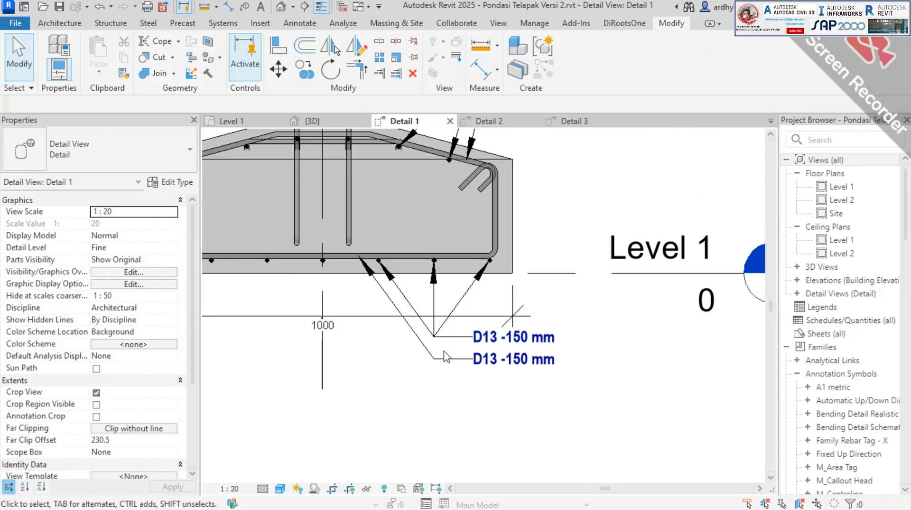
{"action": "middle_click_drag", "start_coordinate": [511, 362], "coordinate": [525, 311]}
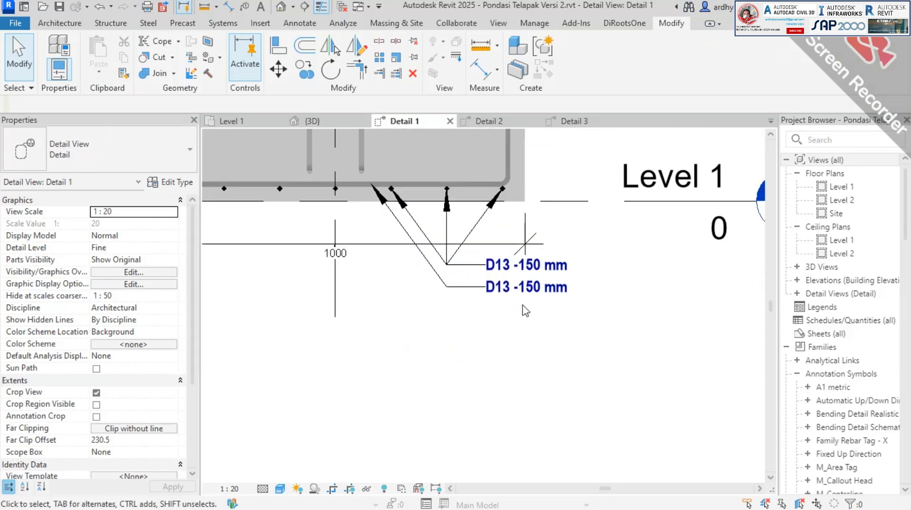
{"action": "scroll", "coordinate": [525, 311], "scroll_direction": "down", "scroll_amount": 3}
{"action": "middle_click_drag", "start_coordinate": [571, 202], "coordinate": [572, 248]}
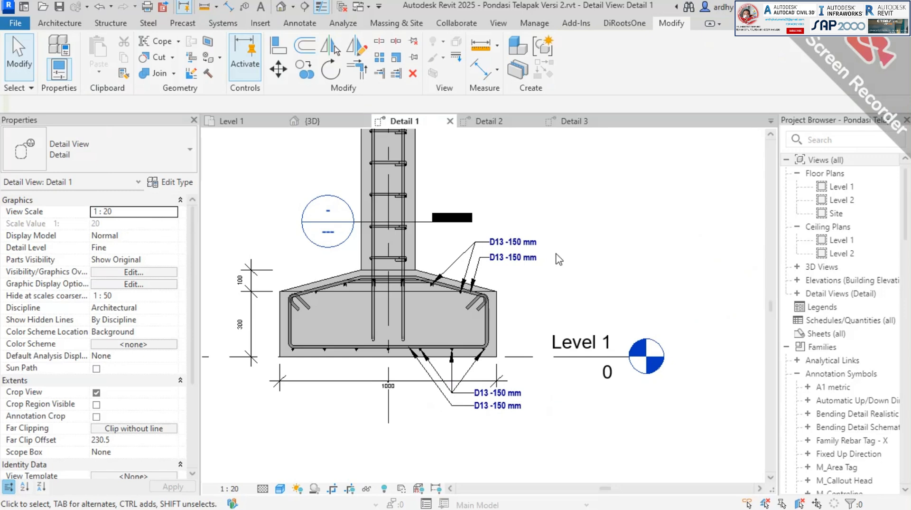
{"action": "scroll", "coordinate": [588, 279], "scroll_direction": "down", "scroll_amount": 1}
{"action": "middle_click_drag", "start_coordinate": [587, 279], "coordinate": [580, 306]}
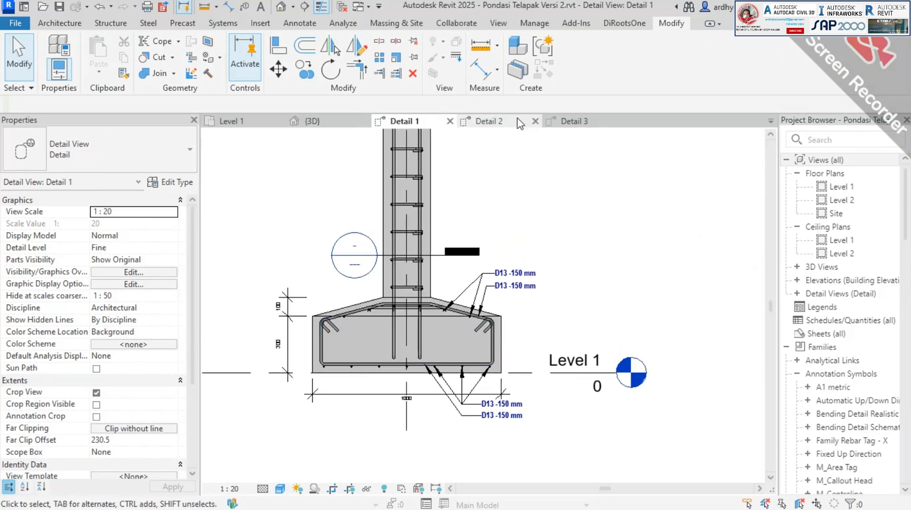
In the Detail 2 view, tag the column section's upper-right main bar by category and place the label outside the right face.
{"action": "left_click", "coordinate": [498, 121]}
{"action": "scroll", "coordinate": [420, 294], "scroll_direction": "up", "scroll_amount": 4}
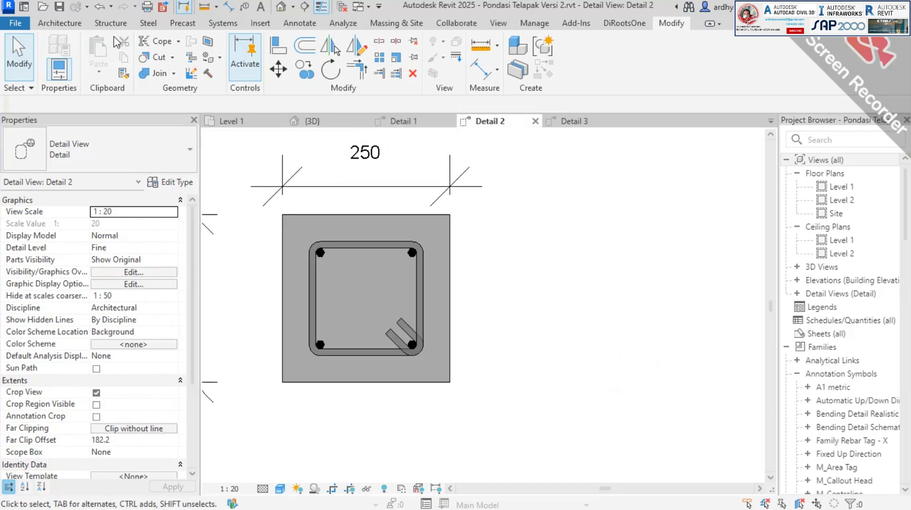
{"action": "left_click", "coordinate": [301, 23]}
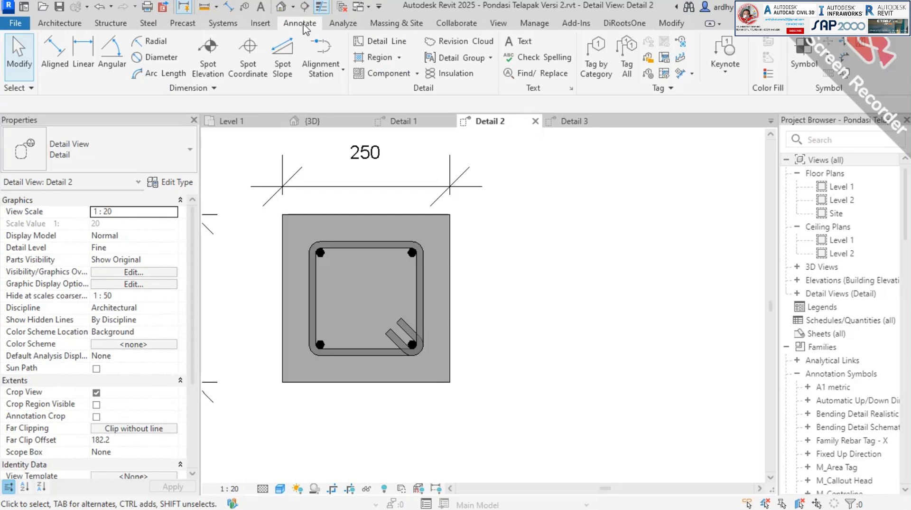
{"action": "left_click", "coordinate": [591, 74]}
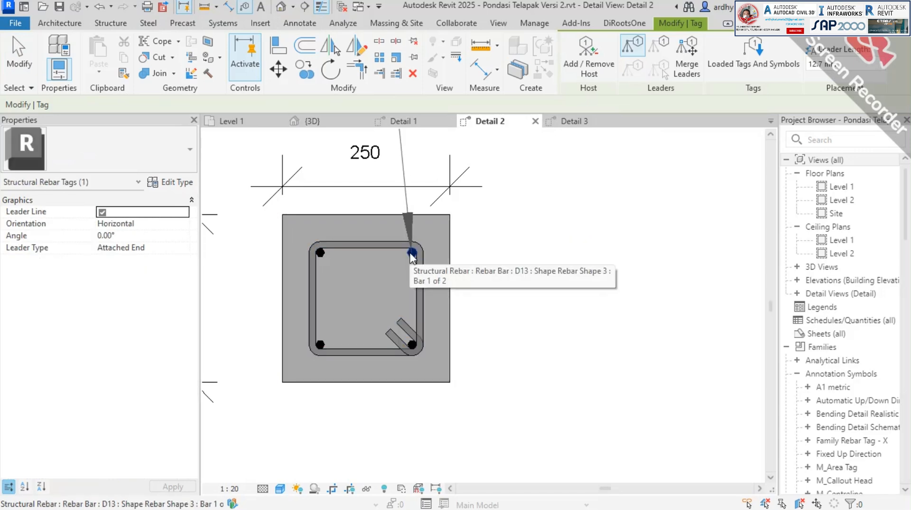
{"action": "scroll", "coordinate": [417, 256], "scroll_direction": "down", "scroll_amount": 2}
{"action": "scroll", "coordinate": [417, 256], "scroll_direction": "up", "scroll_amount": 2}
{"action": "scroll", "coordinate": [413, 256], "scroll_direction": "up", "scroll_amount": 2}
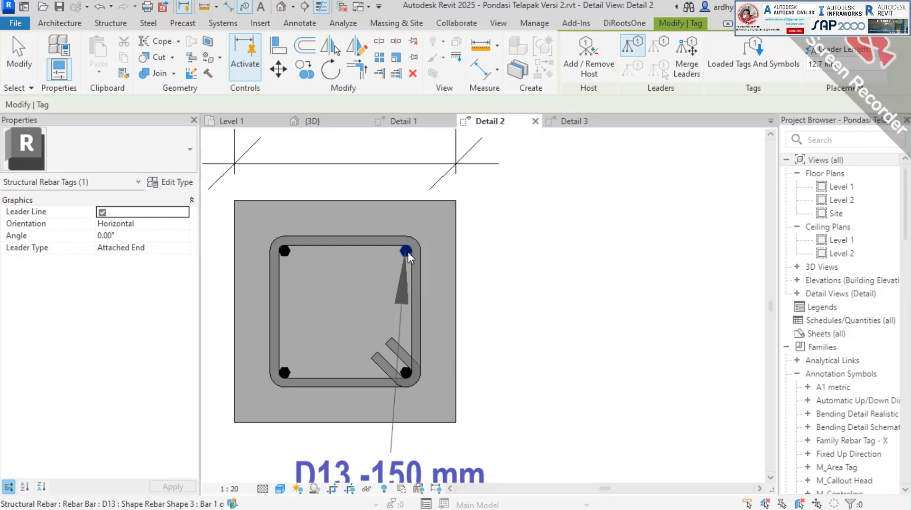
{"action": "left_click", "coordinate": [408, 252]}
{"action": "scroll", "coordinate": [453, 261], "scroll_direction": "down", "scroll_amount": 2}
{"action": "key", "text": "Escape"}
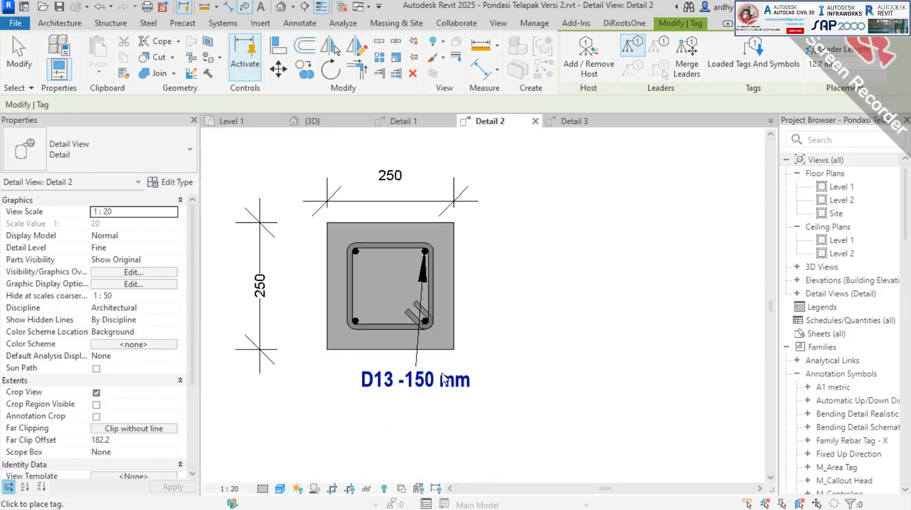
{"action": "left_click_drag", "start_coordinate": [417, 386], "coordinate": [545, 306]}
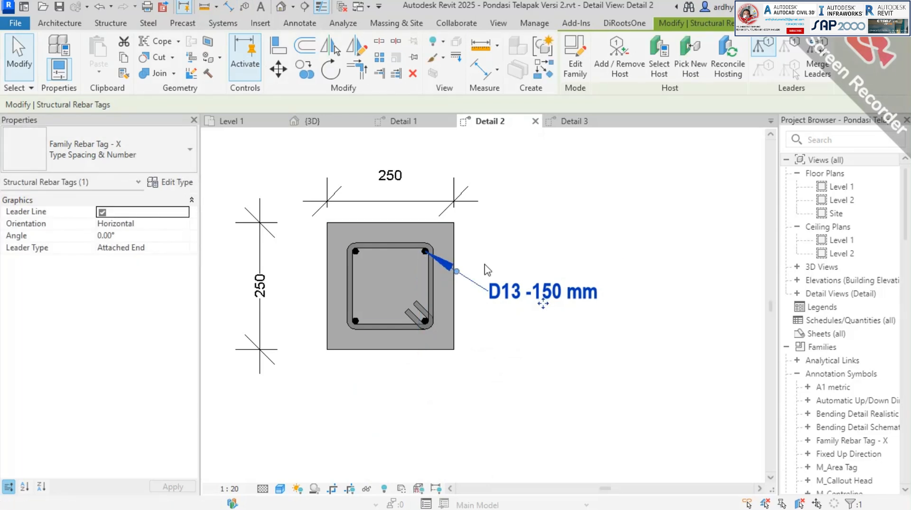
Try the Quantity Type Spacing & Number - 1 Line type on the column main-bar tag.
{"action": "scroll", "coordinate": [417, 279], "scroll_direction": "up", "scroll_amount": 3}
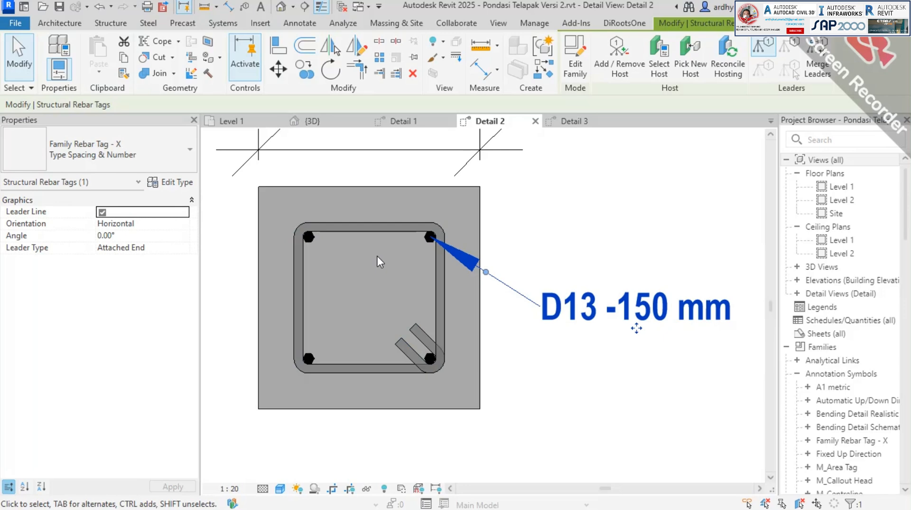
{"action": "left_click", "coordinate": [83, 159]}
{"action": "scroll", "coordinate": [75, 209], "scroll_direction": "up", "scroll_amount": 2}
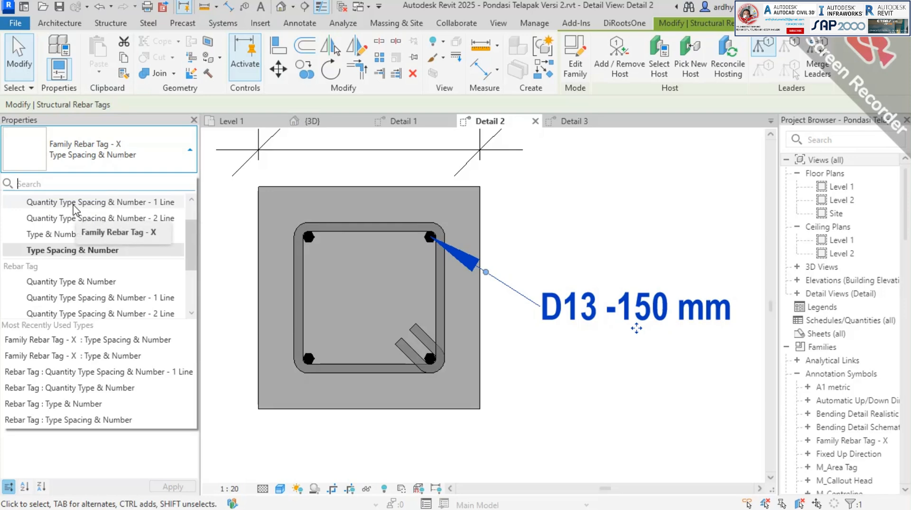
{"action": "scroll", "coordinate": [75, 209], "scroll_direction": "up", "scroll_amount": 1}
{"action": "left_click", "coordinate": [75, 232]}
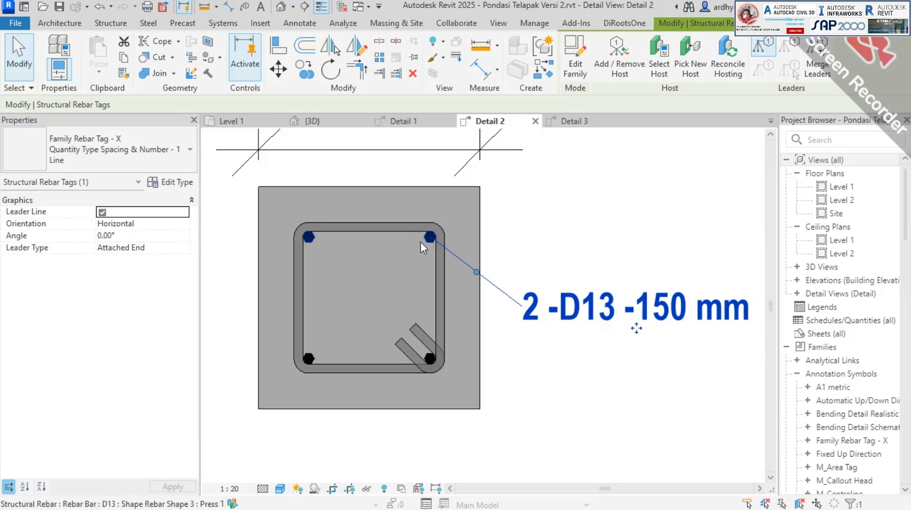
{"action": "scroll", "coordinate": [599, 309], "scroll_direction": "down", "scroll_amount": 2}
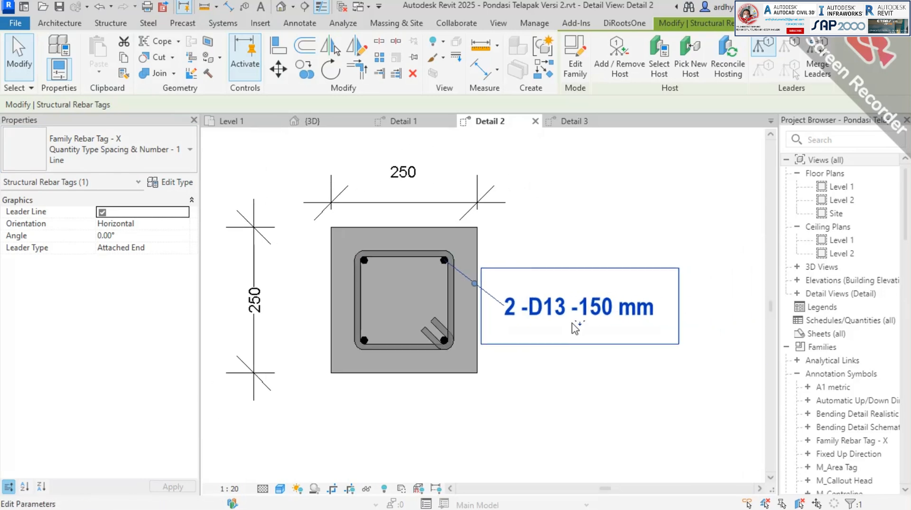
{"action": "scroll", "coordinate": [602, 314], "scroll_direction": "up", "scroll_amount": 2}
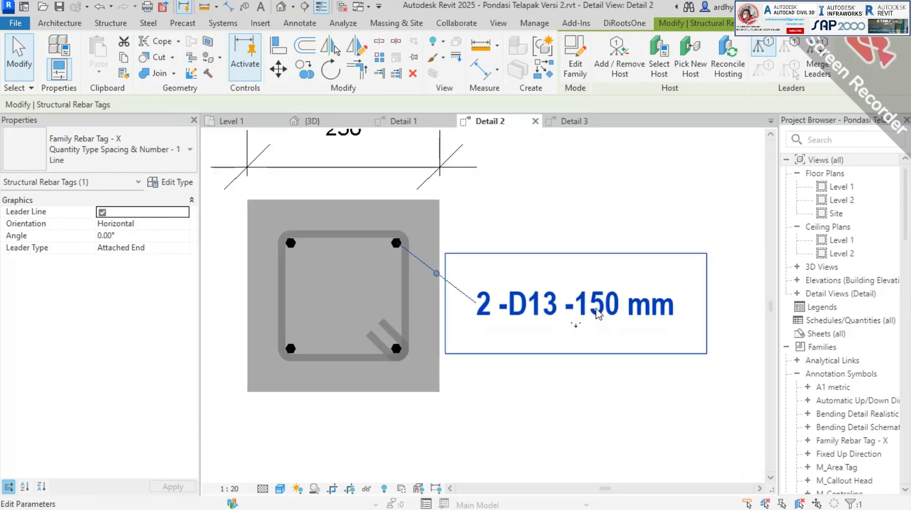
Set the column main-bar tag's type to Quantity Type & Number.
{"action": "left_click", "coordinate": [152, 151]}
{"action": "scroll", "coordinate": [123, 221], "scroll_direction": "up", "scroll_amount": 1}
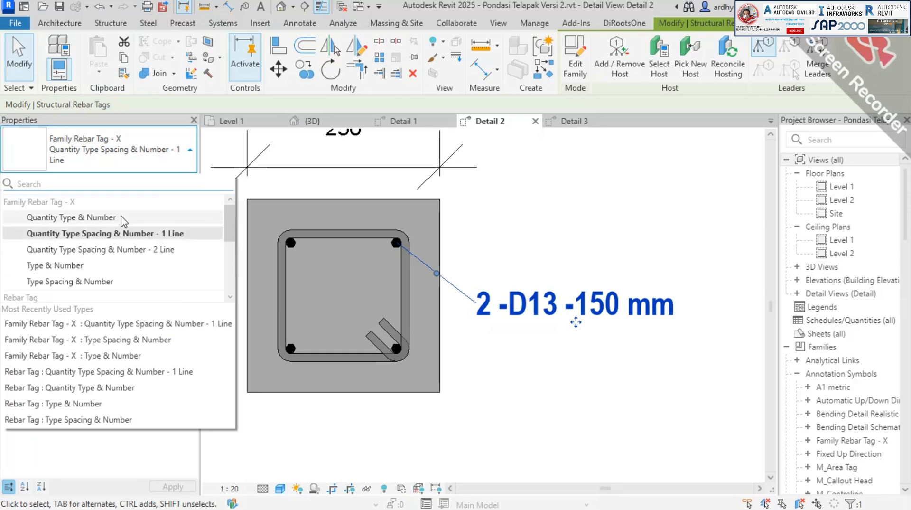
{"action": "left_click", "coordinate": [78, 217]}
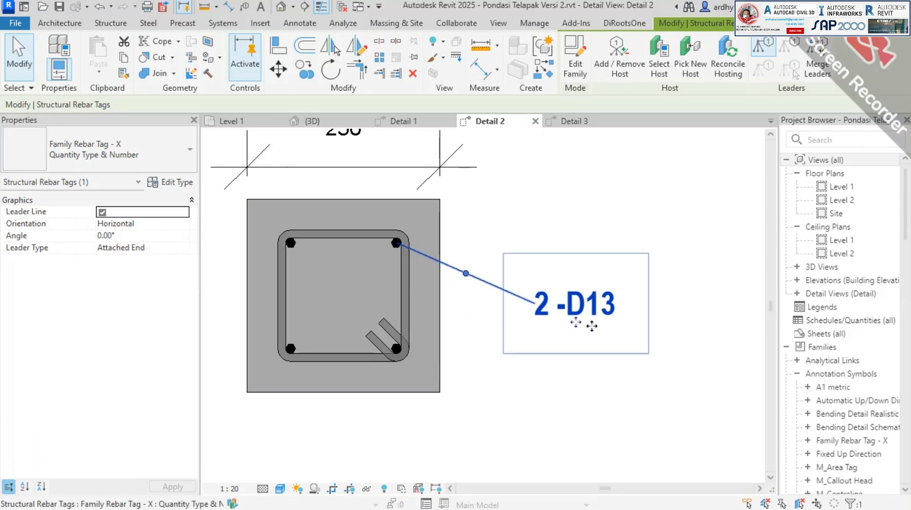
{"action": "scroll", "coordinate": [400, 265], "scroll_direction": "up", "scroll_amount": 2}
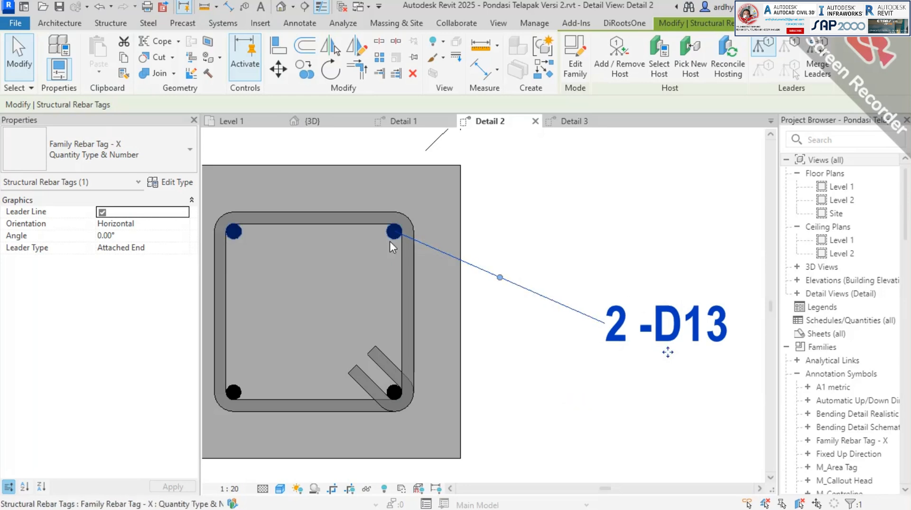
{"action": "left_click", "coordinate": [579, 242]}
Add the column section's lower-right main bar as a second host of the main-bar tag.
{"action": "scroll", "coordinate": [571, 315], "scroll_direction": "down", "scroll_amount": 1}
{"action": "middle_click_drag", "start_coordinate": [570, 316], "coordinate": [499, 303]}
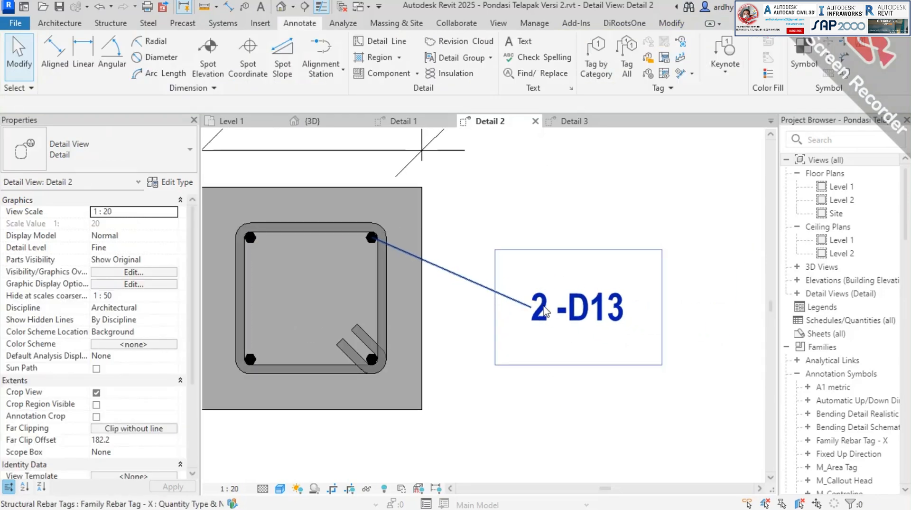
{"action": "left_click", "coordinate": [517, 351]}
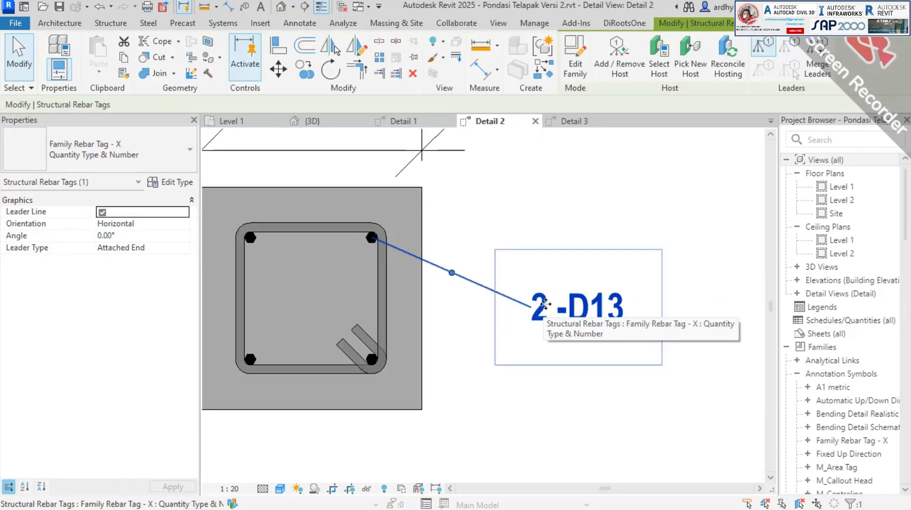
{"action": "left_click", "coordinate": [620, 57]}
{"action": "left_click", "coordinate": [372, 360]}
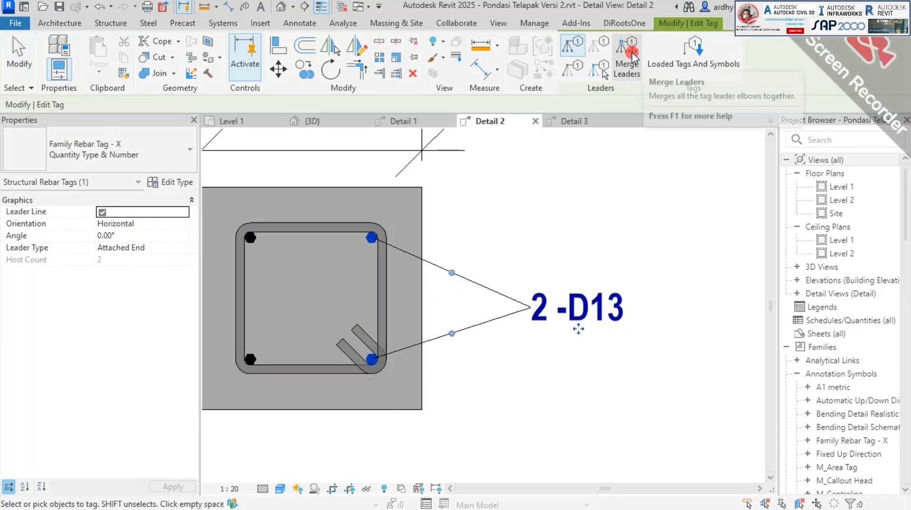
Merge the tag's two leaders at one elbow level with the label and move the label closer to the column.
{"action": "left_click", "coordinate": [627, 54]}
{"action": "scroll", "coordinate": [461, 281], "scroll_direction": "up", "scroll_amount": 1}
{"action": "left_click_drag", "start_coordinate": [450, 272], "coordinate": [450, 312]}
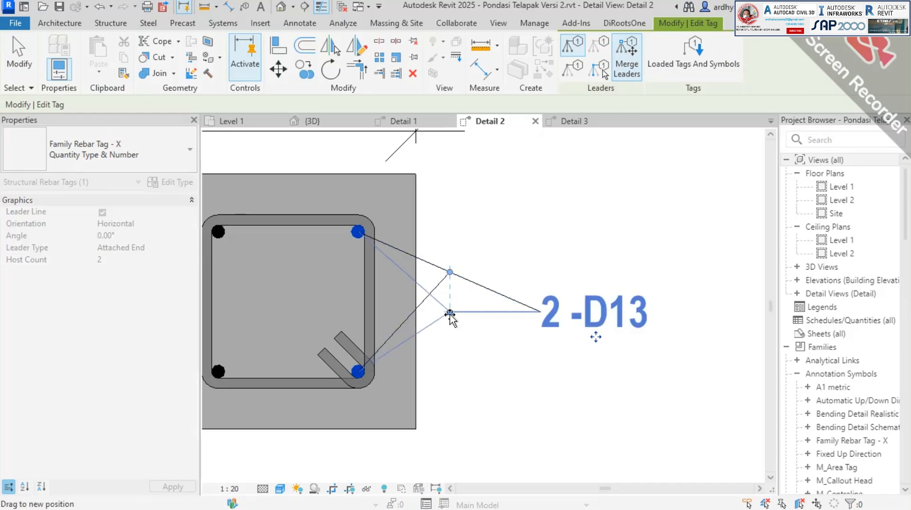
{"action": "left_click_drag", "start_coordinate": [589, 338], "coordinate": [548, 325]}
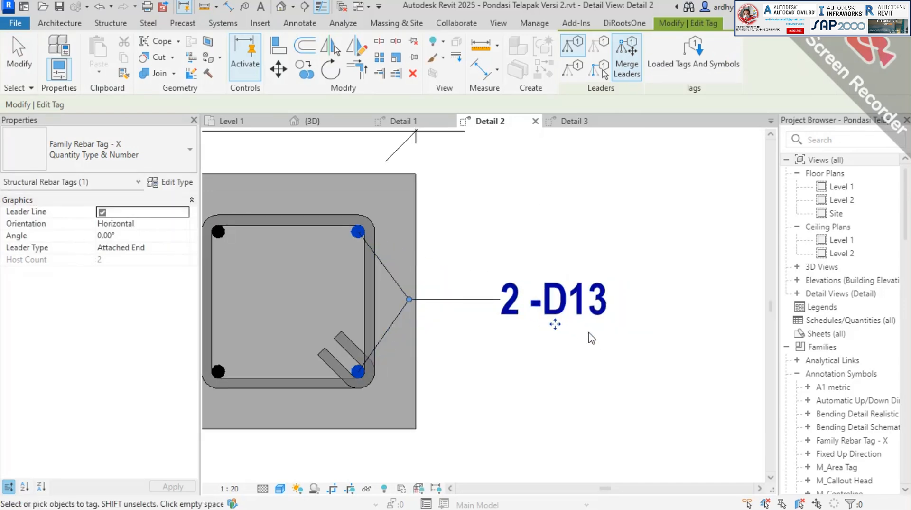
{"action": "left_click", "coordinate": [593, 362]}
Create a similar tag on the column's upper-left main bar and place its label beside the left face.
{"action": "scroll", "coordinate": [551, 330], "scroll_direction": "down", "scroll_amount": 2}
{"action": "middle_click_drag", "start_coordinate": [550, 331], "coordinate": [621, 331]}
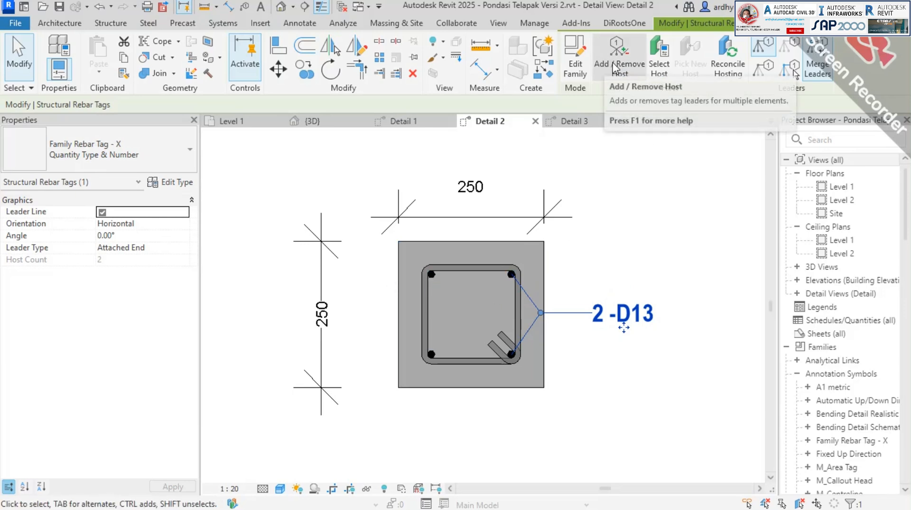
{"action": "right_click", "coordinate": [612, 298]}
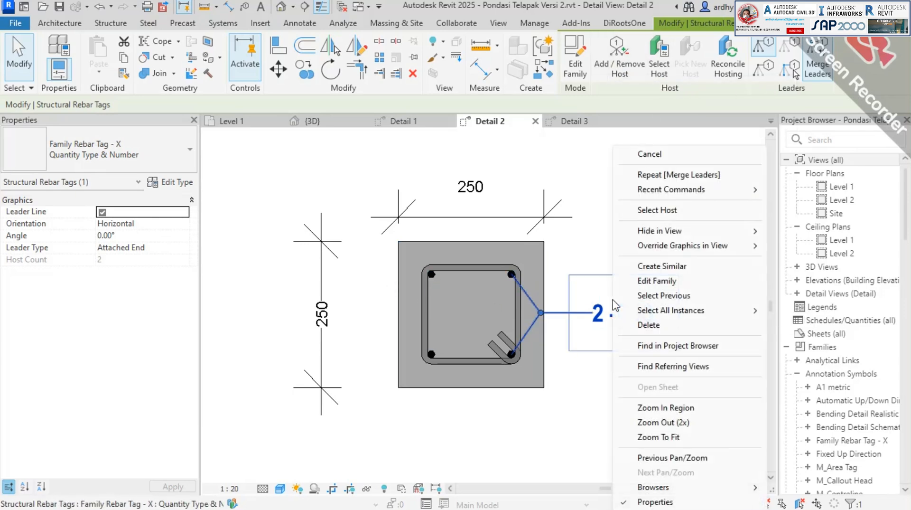
{"action": "left_click", "coordinate": [655, 267]}
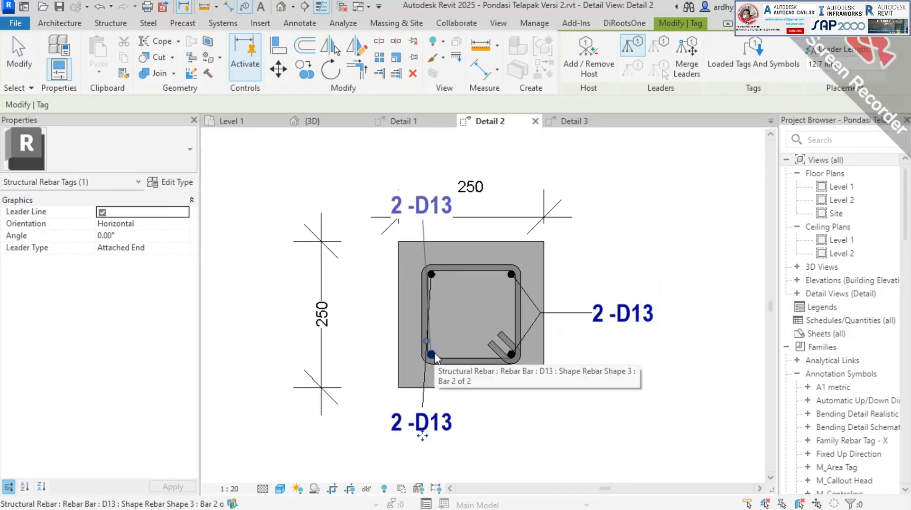
{"action": "key", "text": "Escape"}
{"action": "left_click_drag", "start_coordinate": [420, 434], "coordinate": [368, 328]}
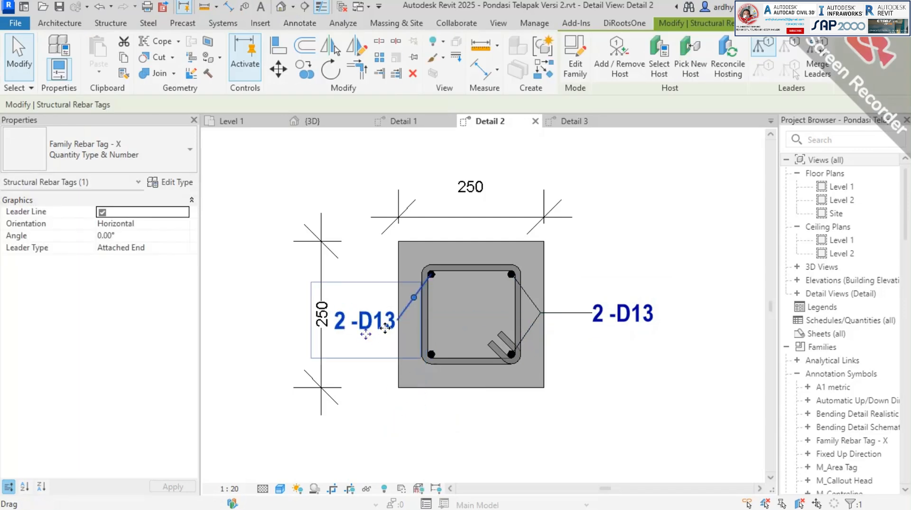
Add the lower-left main bar to the left tag and merge its leaders at an elbow level with the label.
{"action": "scroll", "coordinate": [414, 324], "scroll_direction": "up", "scroll_amount": 1}
{"action": "left_click", "coordinate": [432, 359]}
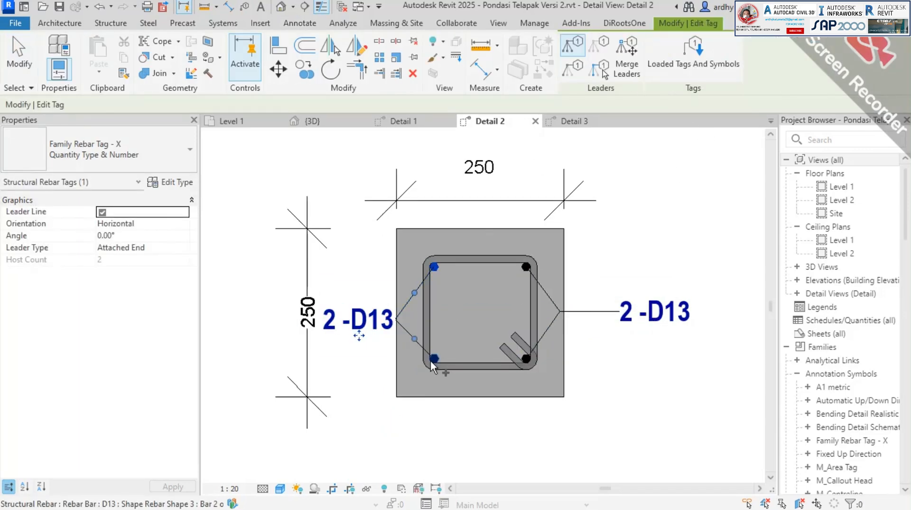
{"action": "scroll", "coordinate": [358, 335], "scroll_direction": "up", "scroll_amount": 1}
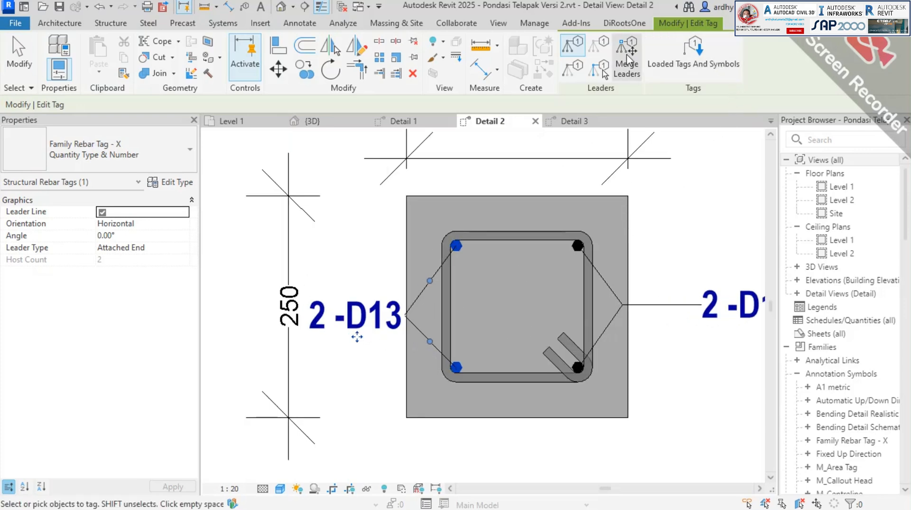
{"action": "scroll", "coordinate": [448, 306], "scroll_direction": "up", "scroll_amount": 2}
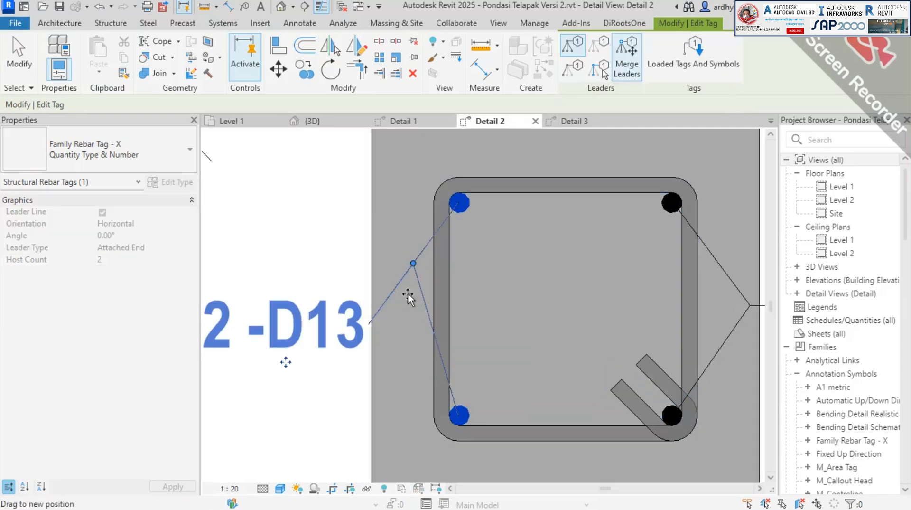
{"action": "scroll", "coordinate": [410, 303], "scroll_direction": "down", "scroll_amount": 4}
{"action": "key", "text": "Escape"}
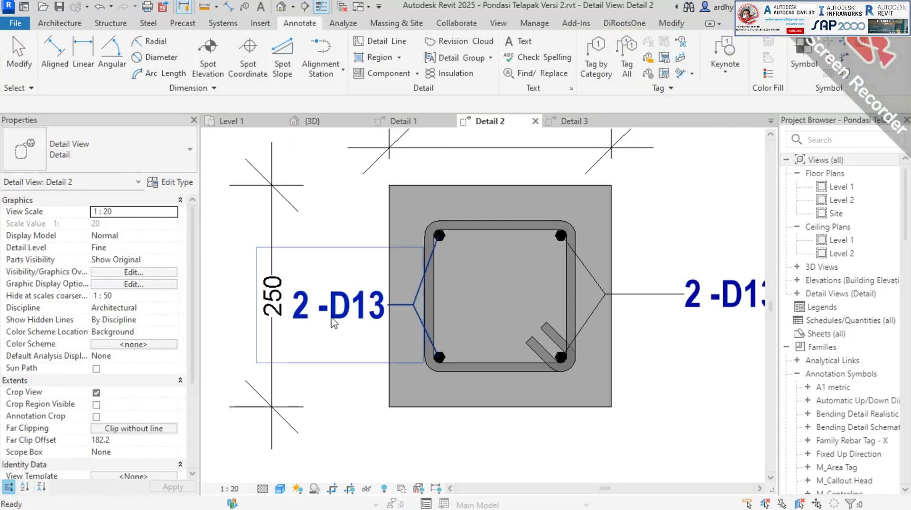
Nudge the left tag up to the right tag's height and shift the right tag slightly closer to the column.
{"action": "scroll", "coordinate": [580, 370], "scroll_direction": "down", "scroll_amount": 2}
{"action": "scroll", "coordinate": [380, 321], "scroll_direction": "up", "scroll_amount": 1}
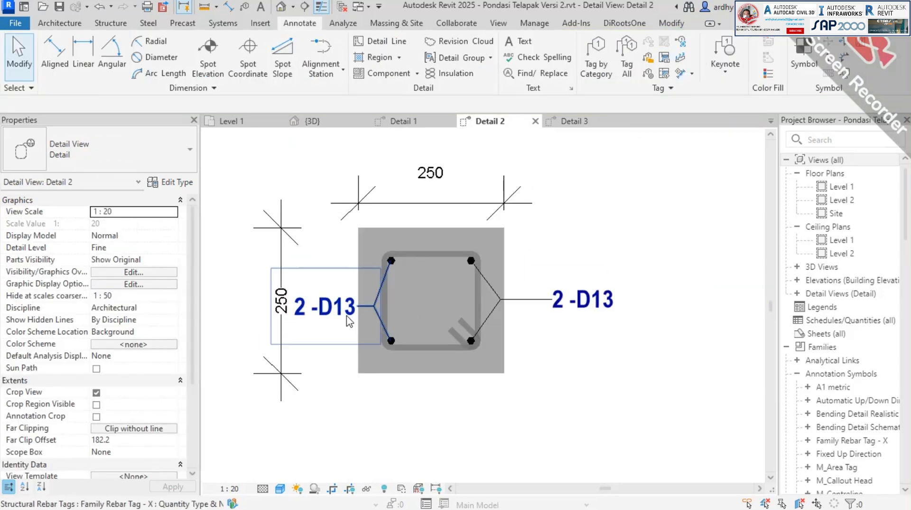
{"action": "left_click", "coordinate": [364, 315]}
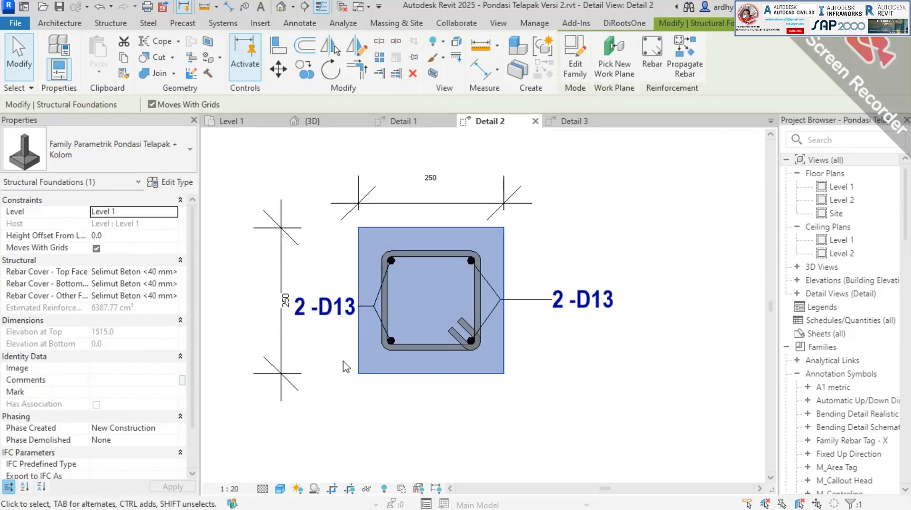
{"action": "key", "text": "Escape"}
{"action": "left_click", "coordinate": [342, 308]}
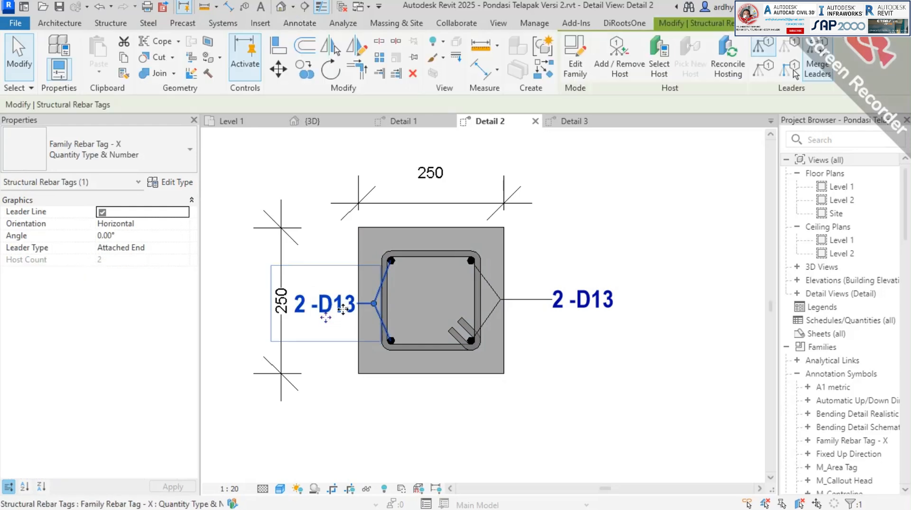
{"action": "key", "text": "Up"}
{"action": "left_click", "coordinate": [571, 309]}
{"action": "key", "text": "Left"}
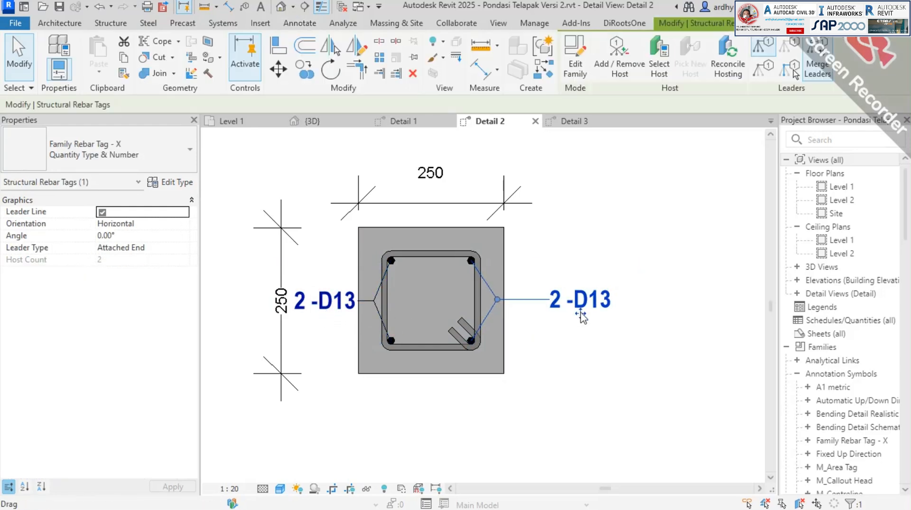
{"action": "left_click", "coordinate": [628, 344]}
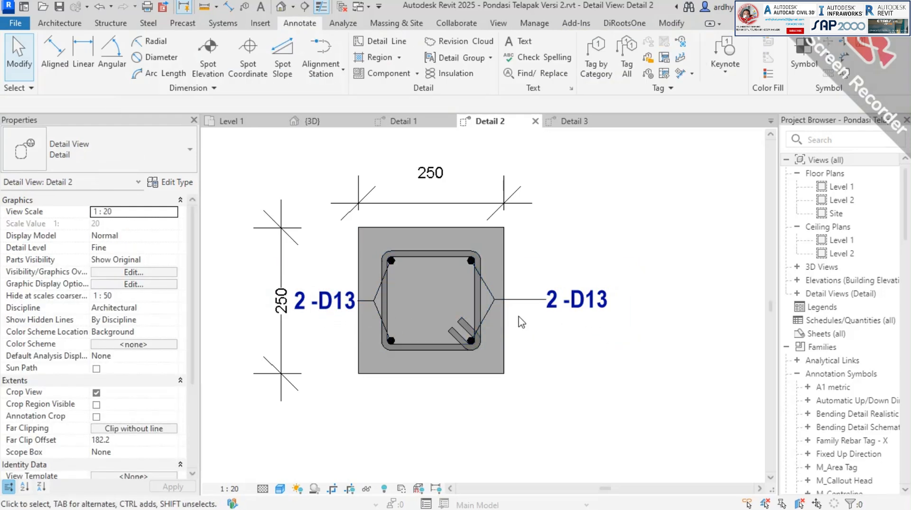
Move the column's vertical dimension line further left, clear of the left bar tag.
{"action": "left_click", "coordinate": [281, 338]}
{"action": "left_click_drag", "start_coordinate": [262, 346], "coordinate": [245, 345]}
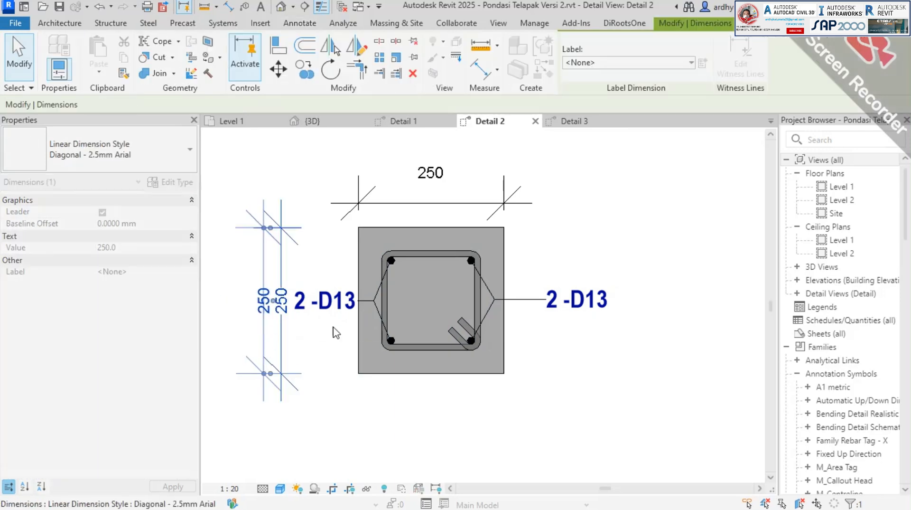
{"action": "left_click", "coordinate": [623, 188]}
Create a similar tag on the column stirrup's bottom leg, with its label below the section.
{"action": "left_click", "coordinate": [601, 301]}
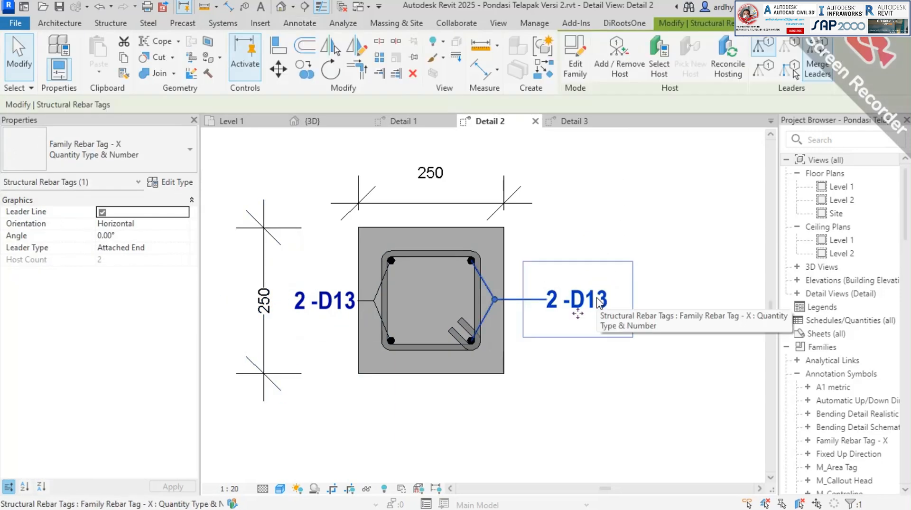
{"action": "right_click", "coordinate": [601, 302]}
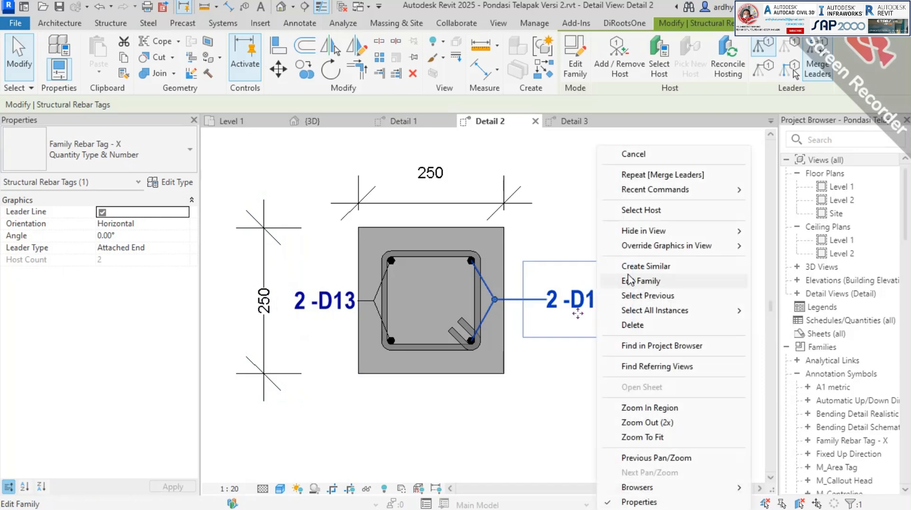
{"action": "left_click", "coordinate": [634, 273]}
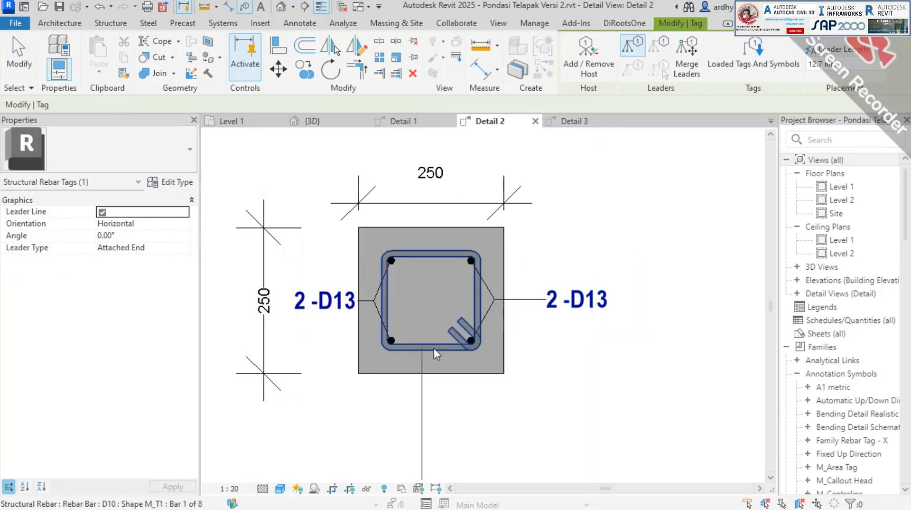
{"action": "scroll", "coordinate": [438, 343], "scroll_direction": "down", "scroll_amount": 5}
{"action": "scroll", "coordinate": [445, 411], "scroll_direction": "up", "scroll_amount": 4}
{"action": "key", "text": "Escape"}
{"action": "key", "text": "Escape"}
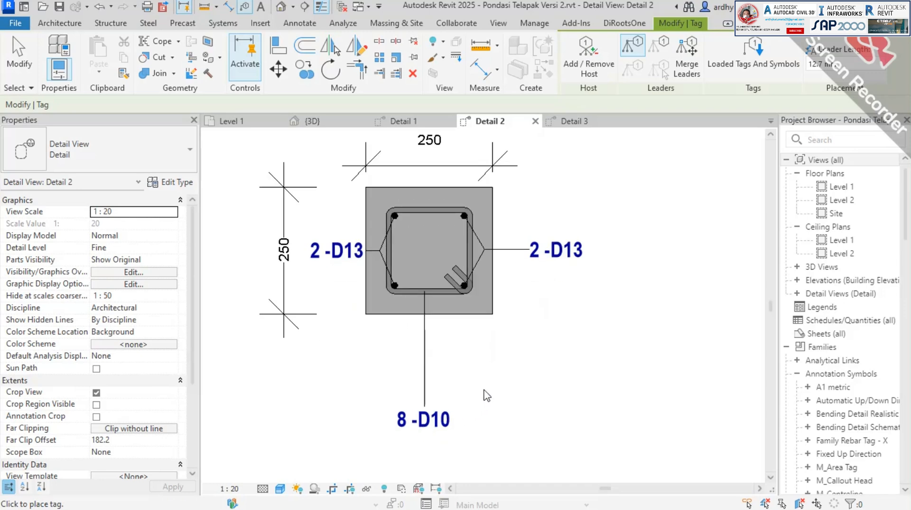
Place the stirrup tag centred just below the column section and set its type to Quantity Type Spacing & Number - 1 Line.
{"action": "left_click", "coordinate": [423, 358]}
{"action": "left_click_drag", "start_coordinate": [422, 359], "coordinate": [436, 442]}
{"action": "left_click_drag", "start_coordinate": [501, 389], "coordinate": [474, 378]}
{"action": "scroll", "coordinate": [469, 347], "scroll_direction": "up", "scroll_amount": 1}
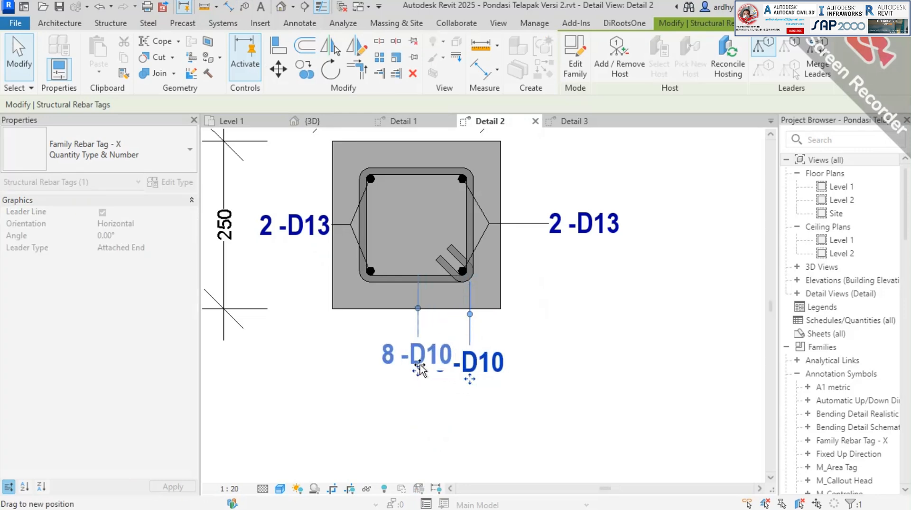
{"action": "left_click_drag", "start_coordinate": [420, 368], "coordinate": [422, 367]}
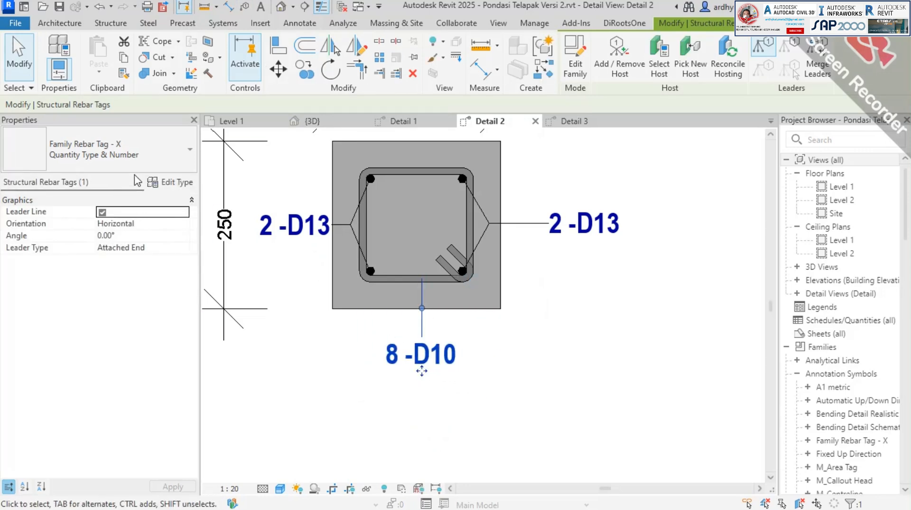
{"action": "left_click", "coordinate": [121, 159]}
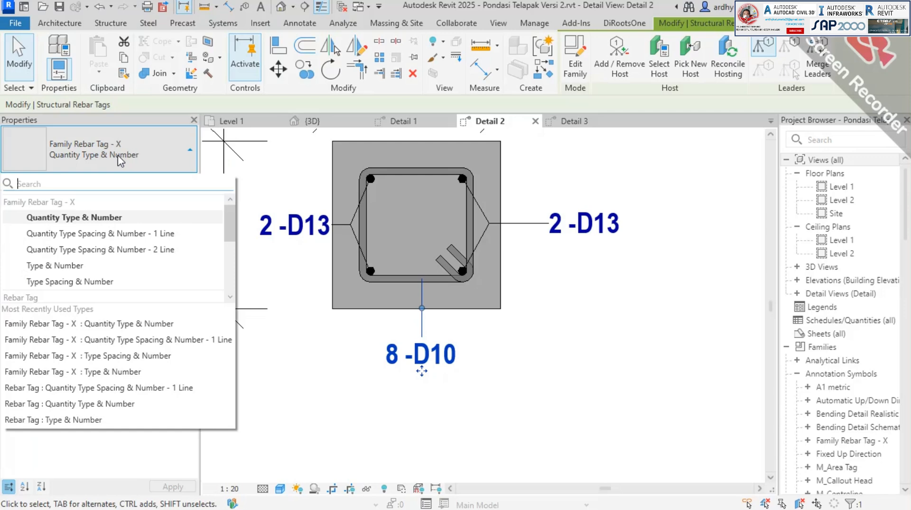
{"action": "left_click", "coordinate": [108, 233]}
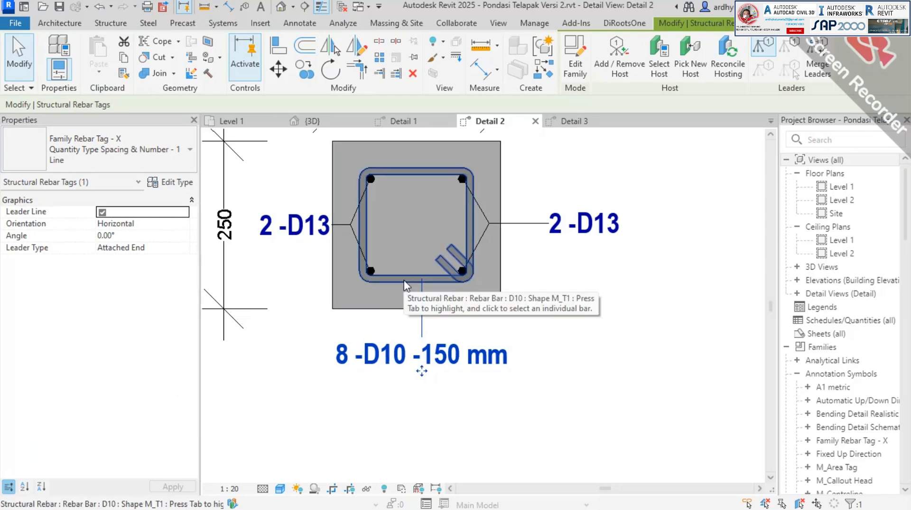
Close the Detail 1, Detail 3 and Level 1 views, keeping only the 3D view and Detail 2 open.
{"action": "key", "text": "Escape"}
{"action": "left_click", "coordinate": [582, 122]}
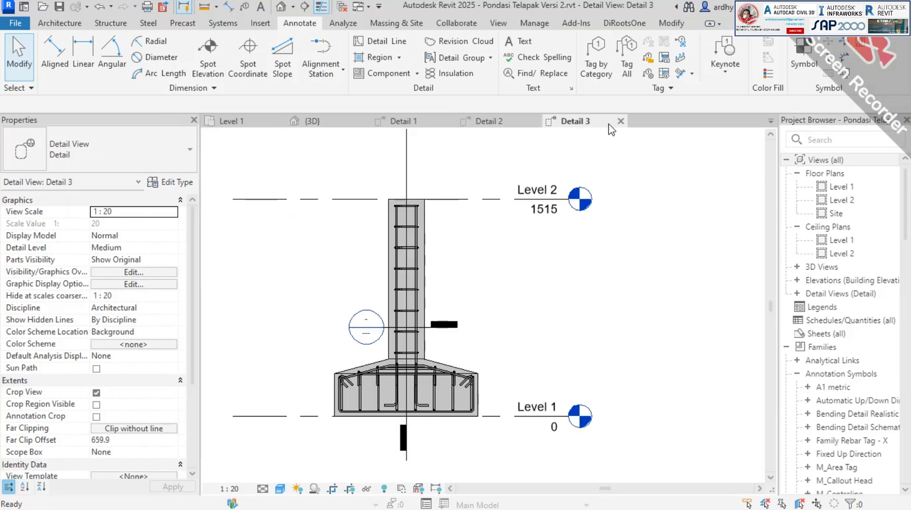
{"action": "scroll", "coordinate": [426, 367], "scroll_direction": "up", "scroll_amount": 4}
{"action": "scroll", "coordinate": [438, 319], "scroll_direction": "down", "scroll_amount": 2}
{"action": "middle_click_drag", "start_coordinate": [438, 319], "coordinate": [423, 343]}
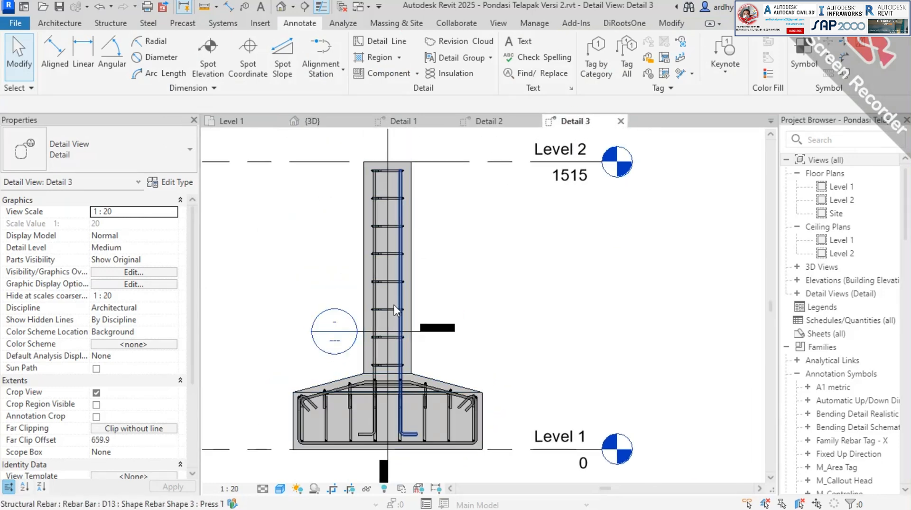
{"action": "left_click", "coordinate": [430, 122]}
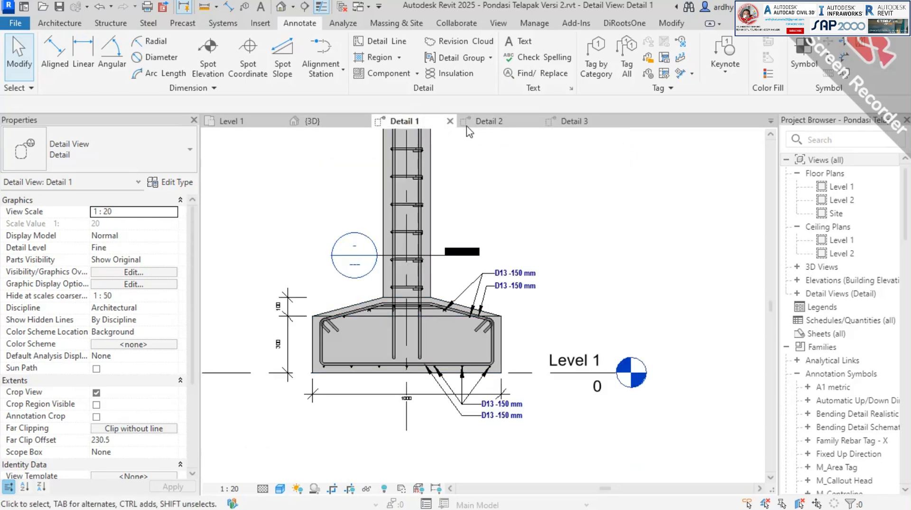
{"action": "left_click", "coordinate": [450, 121]}
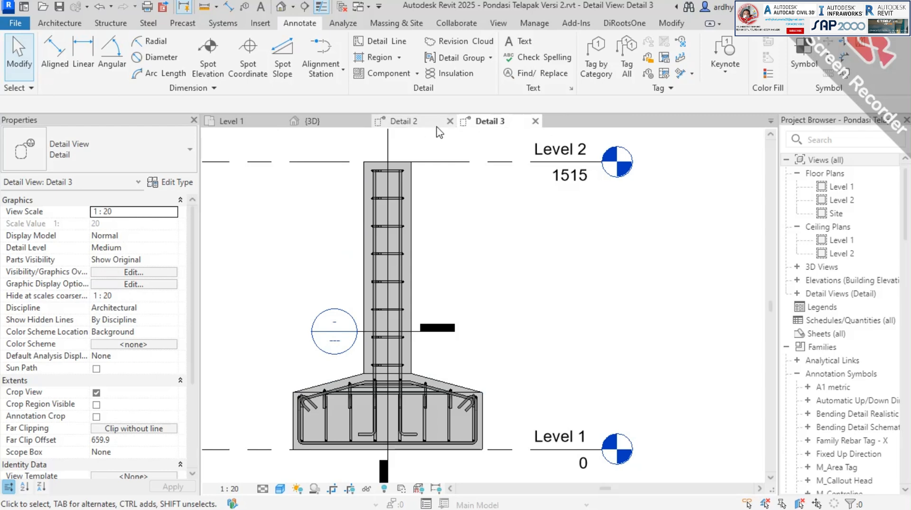
{"action": "left_click", "coordinate": [535, 121]}
{"action": "left_click", "coordinate": [247, 122]}
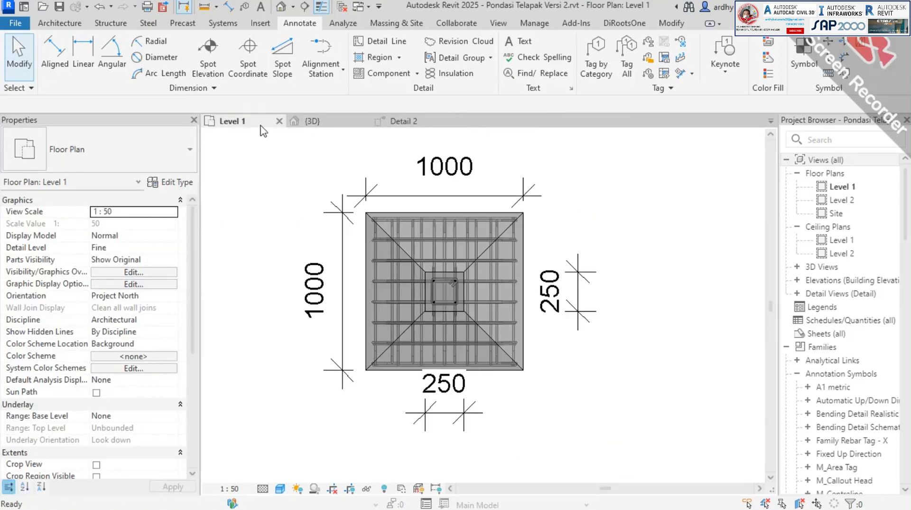
{"action": "left_click", "coordinate": [279, 124]}
{"action": "left_click", "coordinate": [244, 122]}
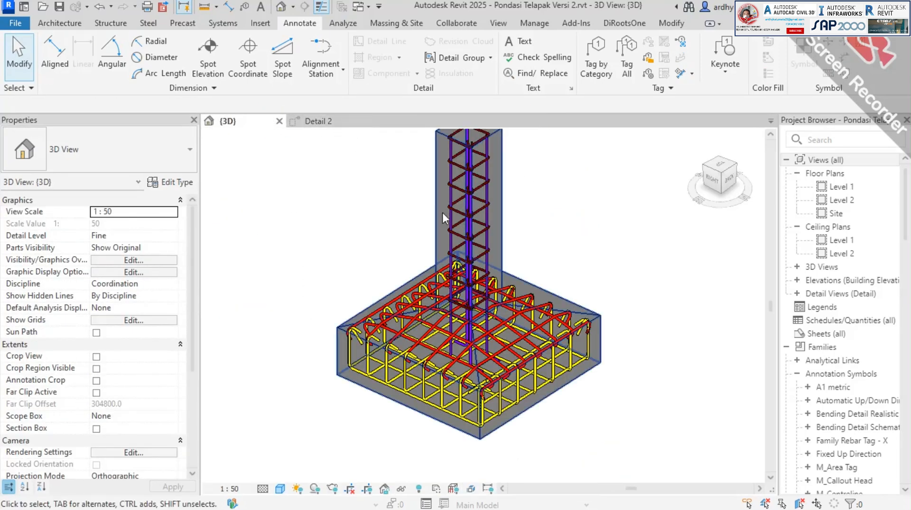
{"action": "key", "text": "ctrl+Tab"}
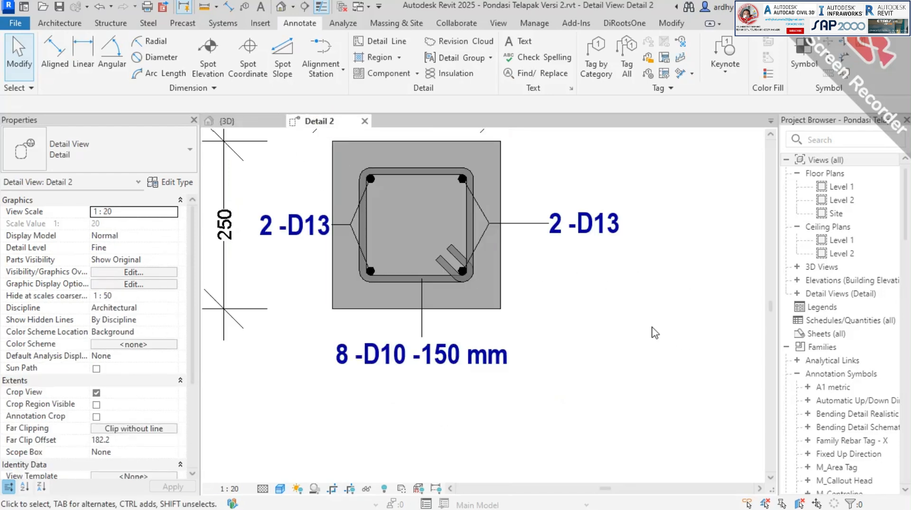
Tile Detail 2 and the 3D view side by side and narrow the Properties palette so the tagged column section fits.
{"action": "scroll", "coordinate": [655, 332], "scroll_direction": "down", "scroll_amount": 2}
{"action": "middle_click_drag", "start_coordinate": [655, 333], "coordinate": [657, 366]}
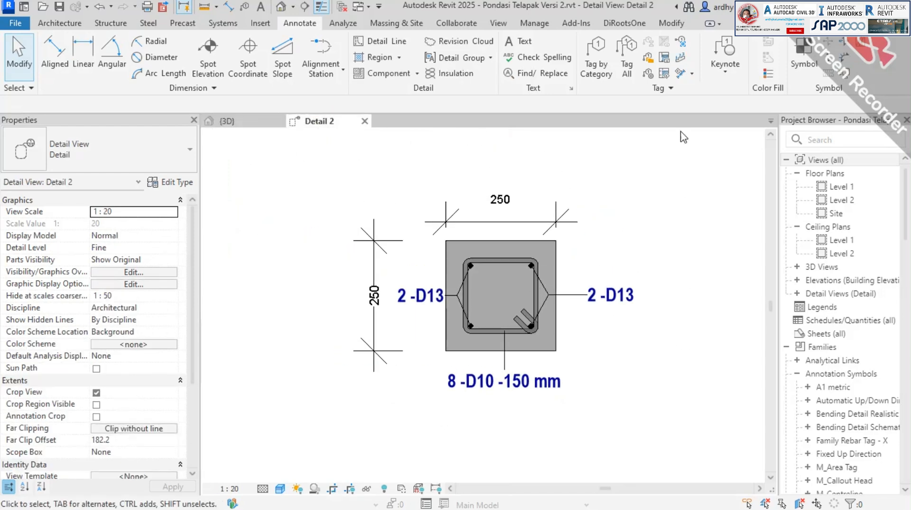
{"action": "left_click", "coordinate": [498, 23]}
{"action": "left_click", "coordinate": [807, 66]}
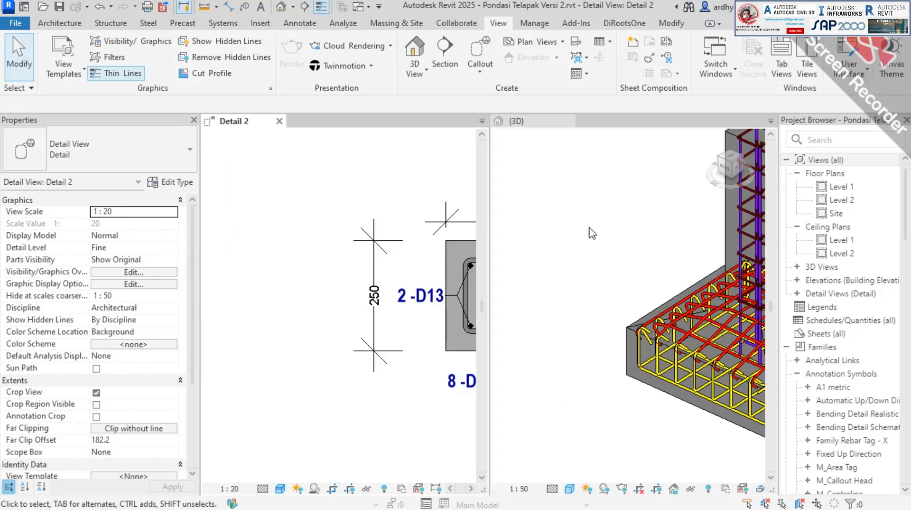
{"action": "left_click", "coordinate": [341, 180]}
{"action": "scroll", "coordinate": [368, 204], "scroll_direction": "down", "scroll_amount": 1}
{"action": "middle_click_drag", "start_coordinate": [385, 216], "coordinate": [256, 218]}
{"action": "middle_click_drag", "start_coordinate": [360, 396], "coordinate": [401, 402]}
{"action": "scroll", "coordinate": [346, 393], "scroll_direction": "up", "scroll_amount": 1}
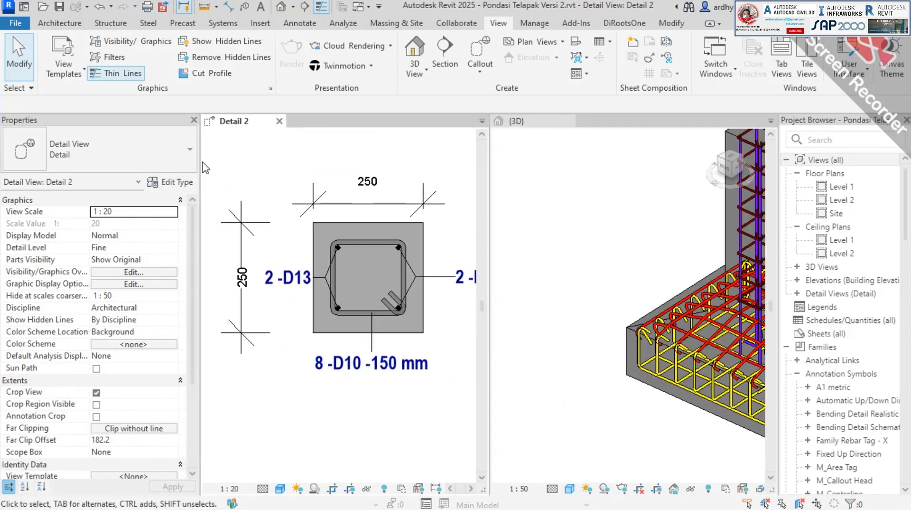
{"action": "left_click_drag", "start_coordinate": [200, 161], "coordinate": [146, 162]}
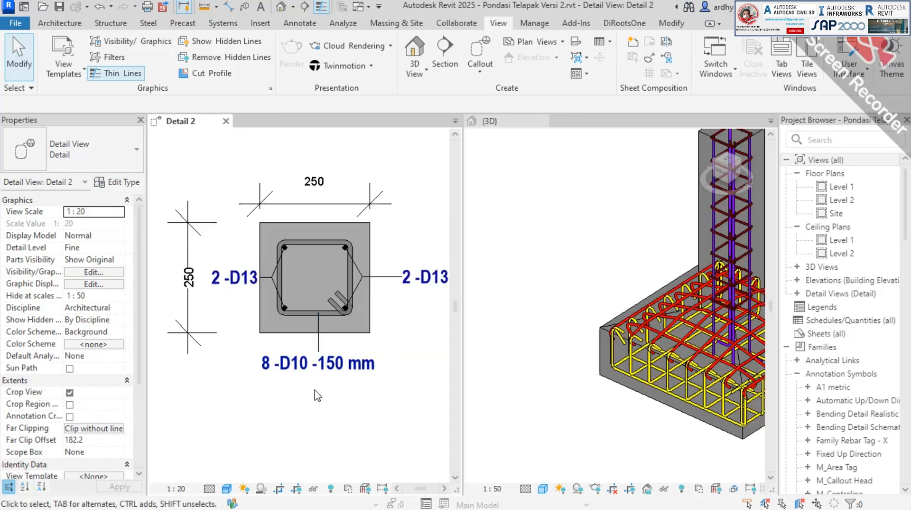
Select the column's D10 stirrup set in the 3D view and set its spacing to 100 mm.
{"action": "scroll", "coordinate": [580, 230], "scroll_direction": "down", "scroll_amount": 3}
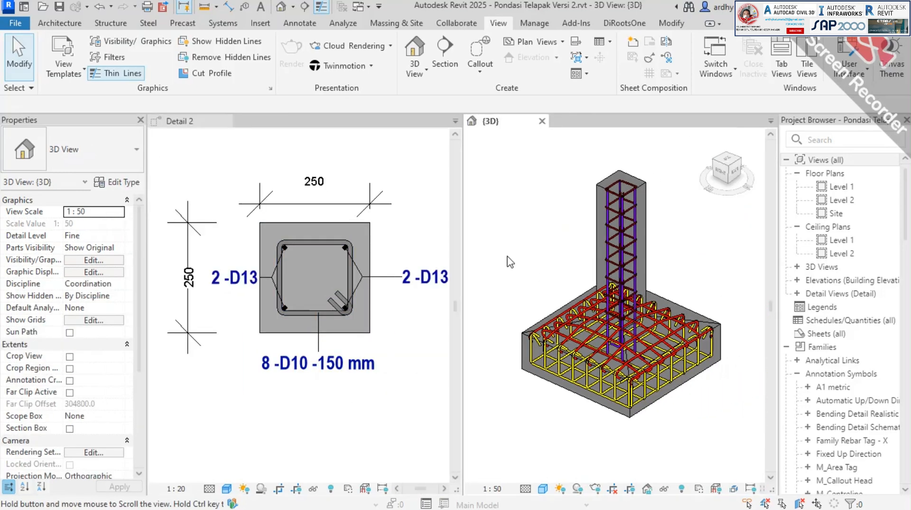
{"action": "scroll", "coordinate": [642, 216], "scroll_direction": "up", "scroll_amount": 1}
{"action": "scroll", "coordinate": [642, 216], "scroll_direction": "up", "scroll_amount": 1}
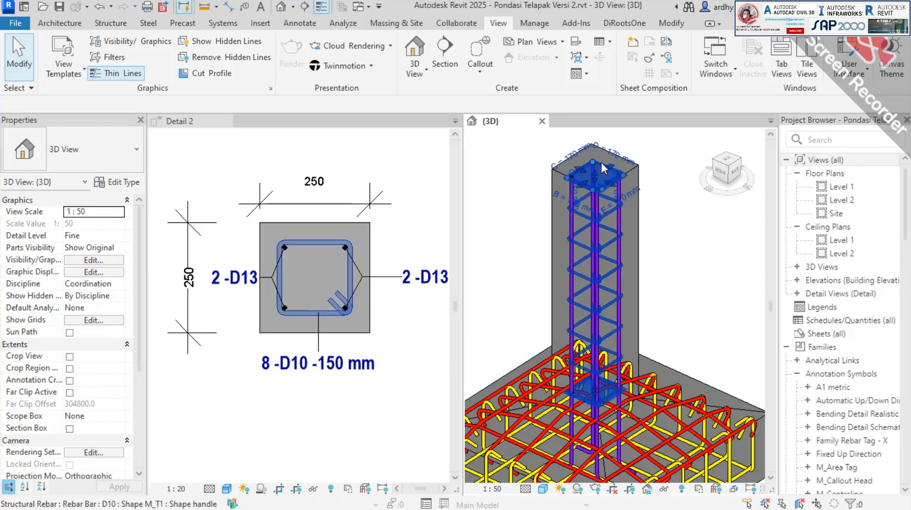
{"action": "left_click", "coordinate": [603, 170]}
{"action": "scroll", "coordinate": [551, 354], "scroll_direction": "down", "scroll_amount": 1}
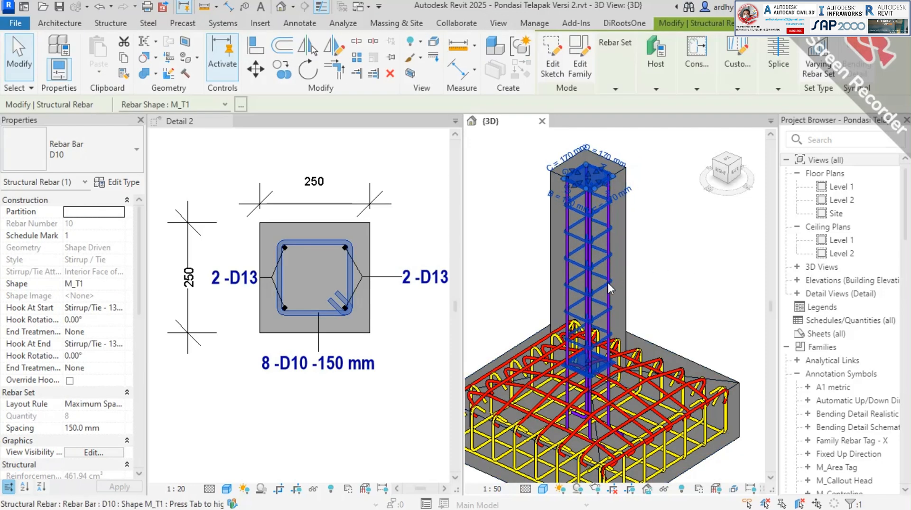
{"action": "scroll", "coordinate": [589, 309], "scroll_direction": "up", "scroll_amount": 1}
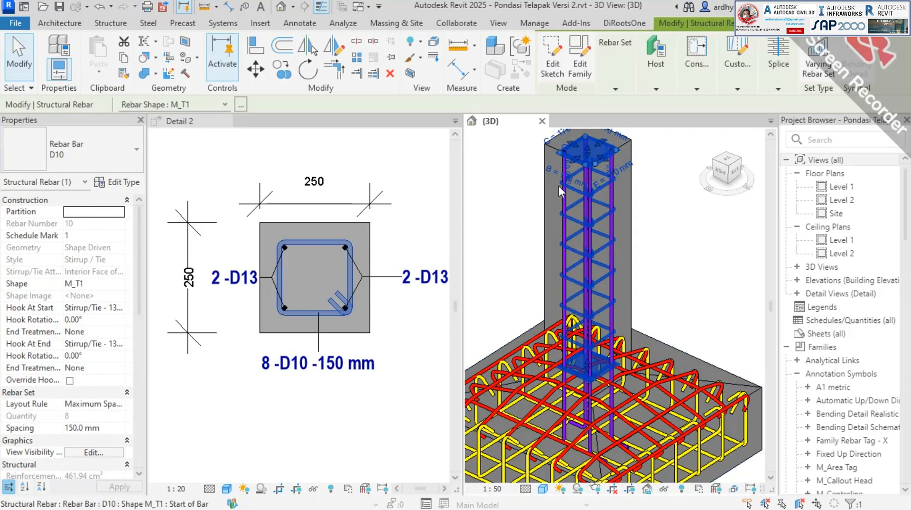
{"action": "middle_click_drag", "start_coordinate": [626, 228], "coordinate": [644, 254]}
{"action": "middle_click_drag", "start_coordinate": [675, 291], "coordinate": [687, 277]}
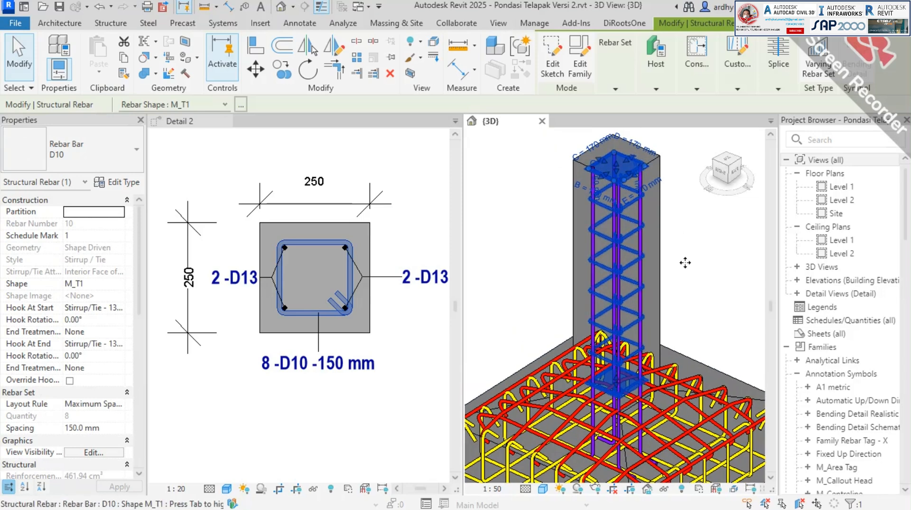
{"action": "scroll", "coordinate": [116, 350], "scroll_direction": "down", "scroll_amount": 3}
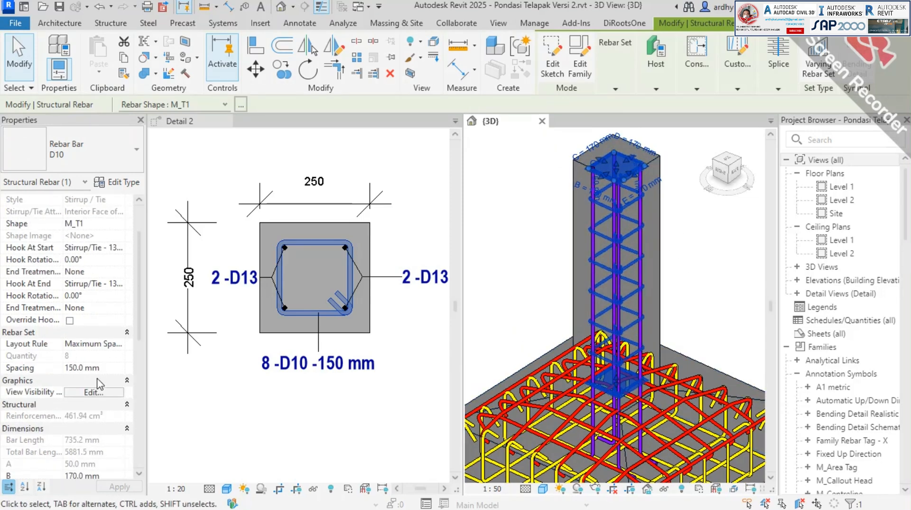
{"action": "left_click", "coordinate": [111, 369]}
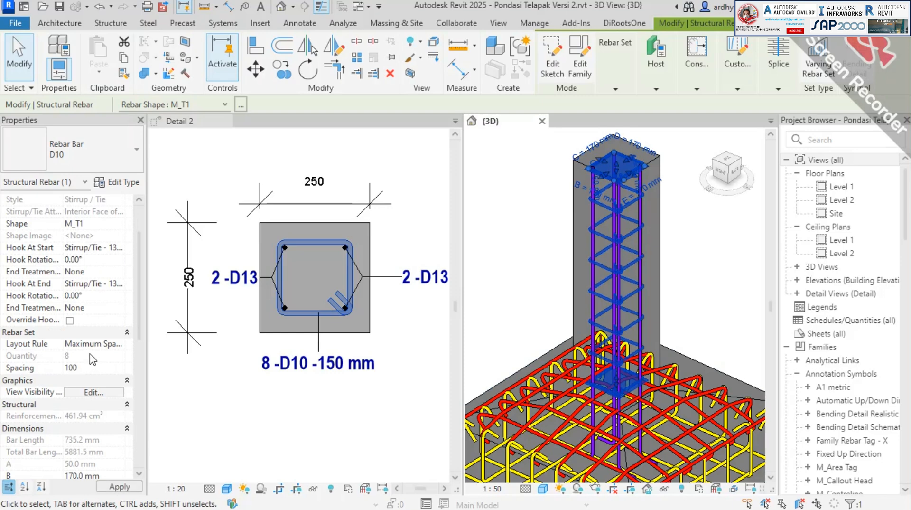
{"action": "type", "text": "100"}
{"action": "key", "text": "Return"}
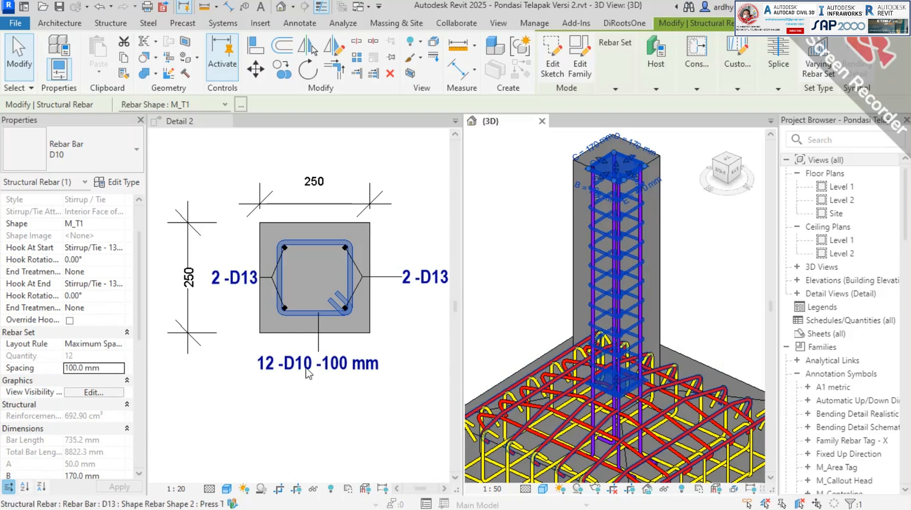
Reduce the selected column stirrup set's spacing to 75 mm.
{"action": "left_click", "coordinate": [113, 369]}
{"action": "type", "text": "75"}
{"action": "key", "text": "Return"}
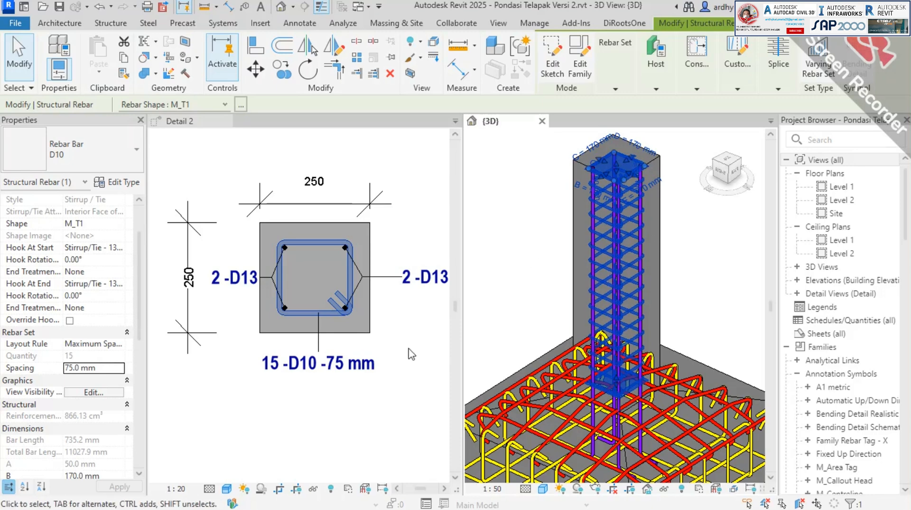
Return the column stirrup spacing to 100 mm and deselect the set.
{"action": "left_click", "coordinate": [114, 370]}
{"action": "type", "text": "100"}
{"action": "key", "text": "Return"}
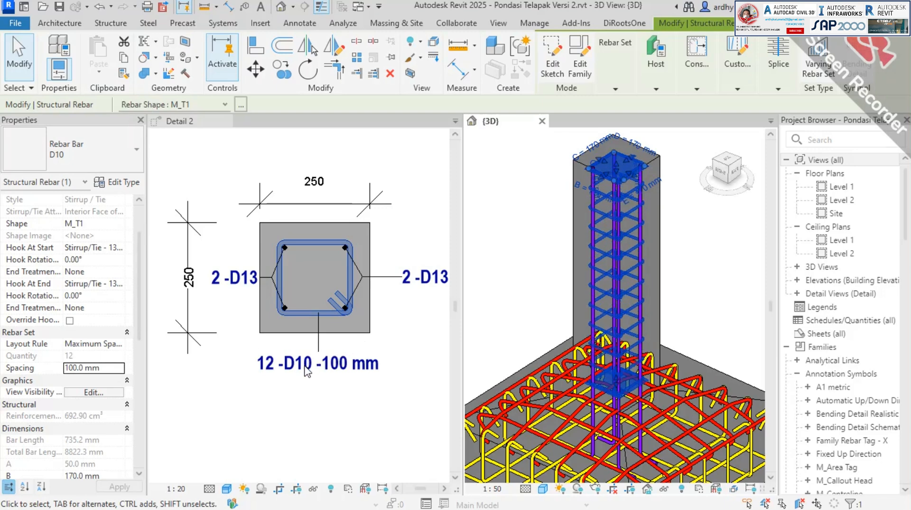
{"action": "key", "text": "Escape"}
Change the stirrup tag in Detail 2 to Type & Number, and after that to Type Spacing & Number.
{"action": "left_click", "coordinate": [356, 345]}
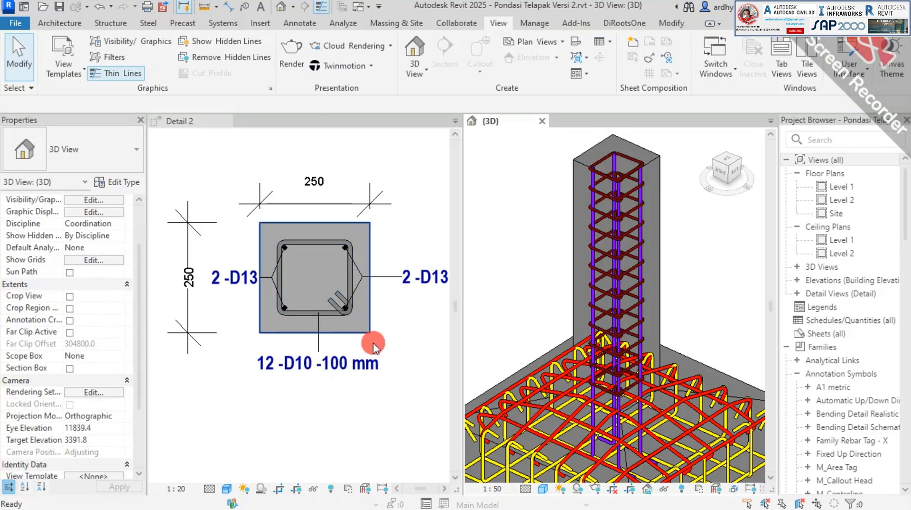
{"action": "left_click", "coordinate": [311, 372]}
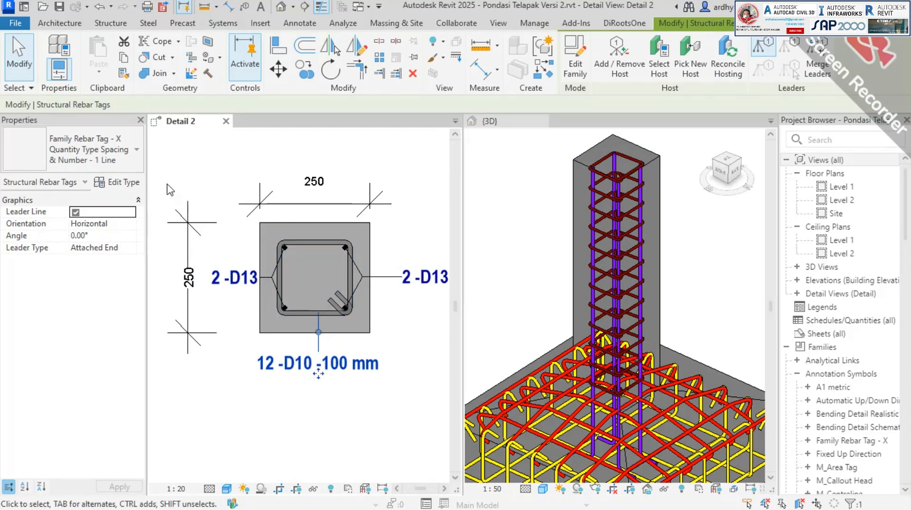
{"action": "left_click", "coordinate": [104, 162]}
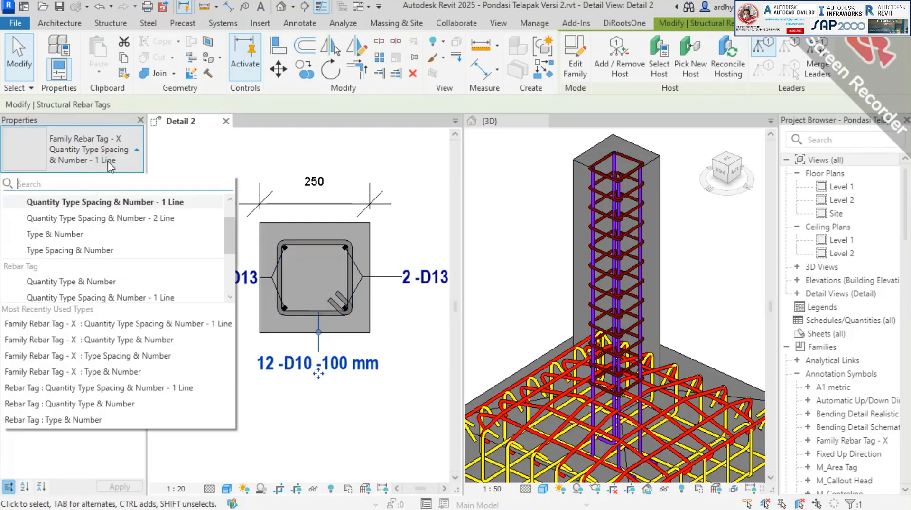
{"action": "left_click", "coordinate": [85, 233]}
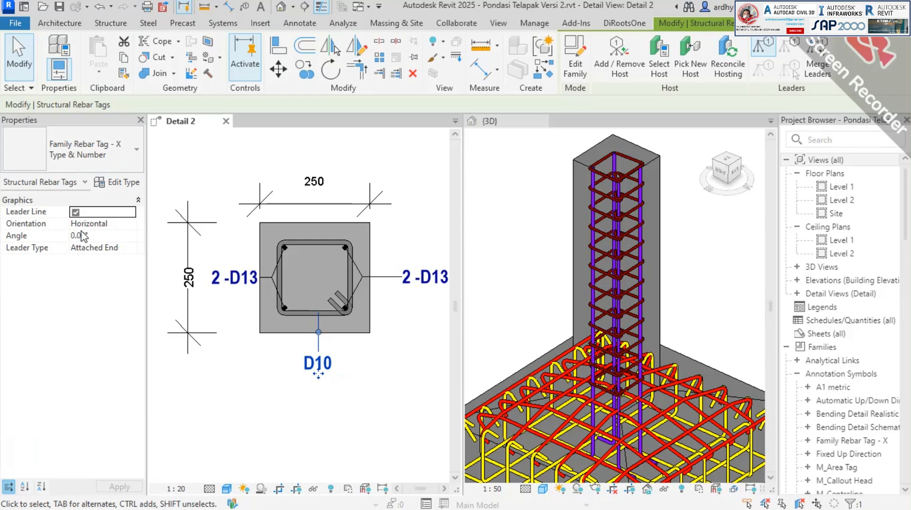
{"action": "left_click", "coordinate": [78, 162]}
{"action": "left_click", "coordinate": [75, 218]}
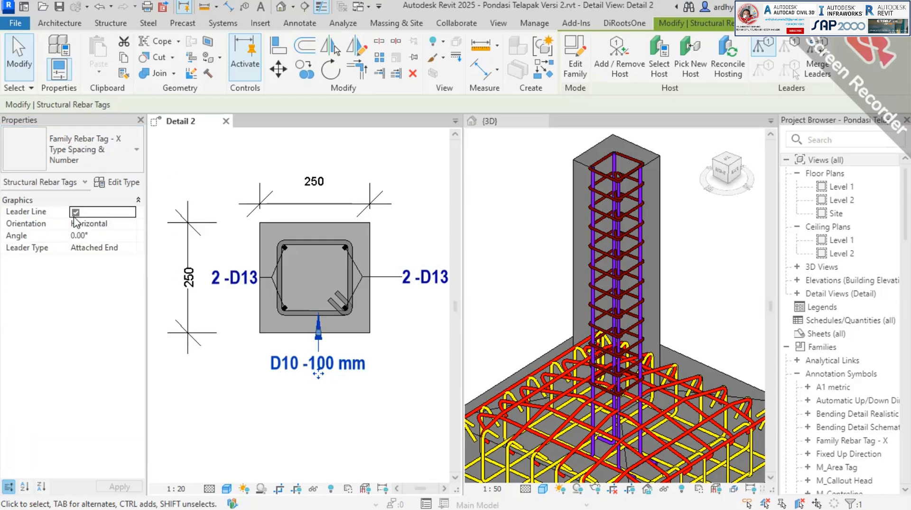
Set the stirrup tag's type back to Family Rebar Tag - X, Quantity Type Spacing & Number - 1 Line.
{"action": "scroll", "coordinate": [326, 377], "scroll_direction": "up", "scroll_amount": 1}
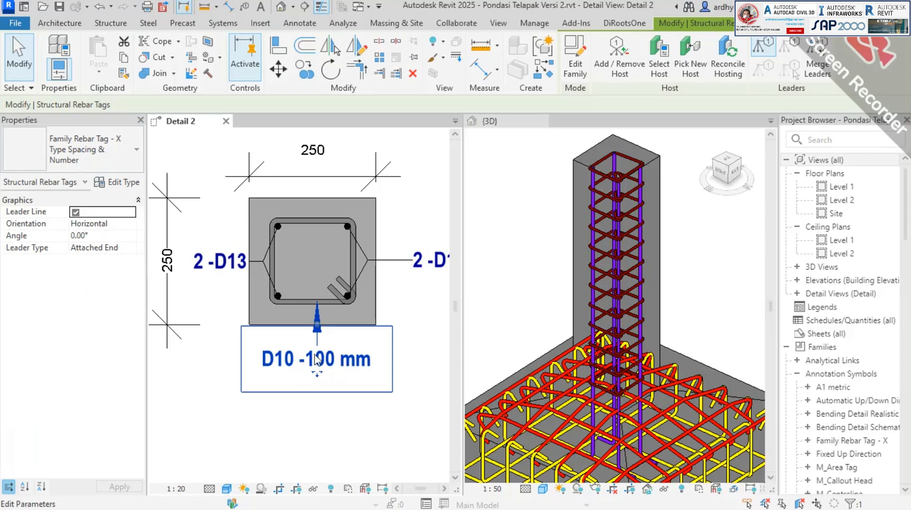
{"action": "left_click", "coordinate": [78, 157]}
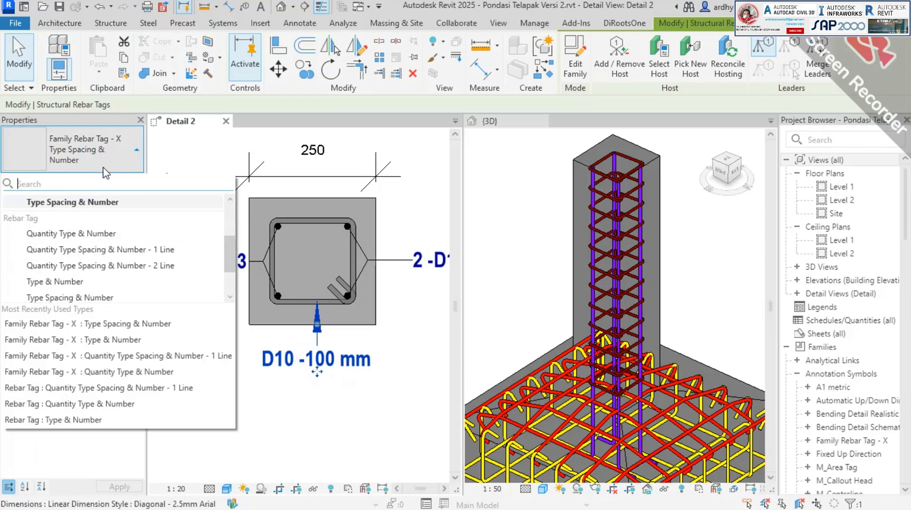
{"action": "scroll", "coordinate": [94, 234], "scroll_direction": "up", "scroll_amount": 1}
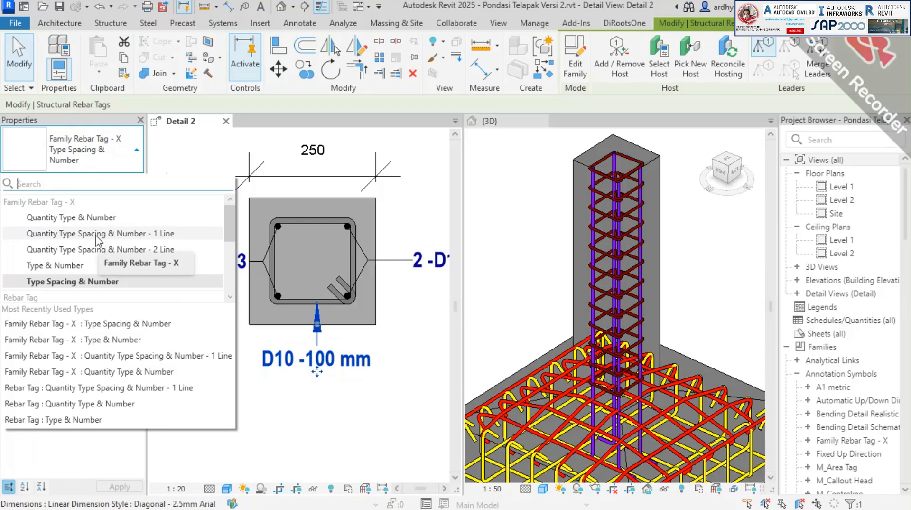
{"action": "left_click", "coordinate": [98, 235]}
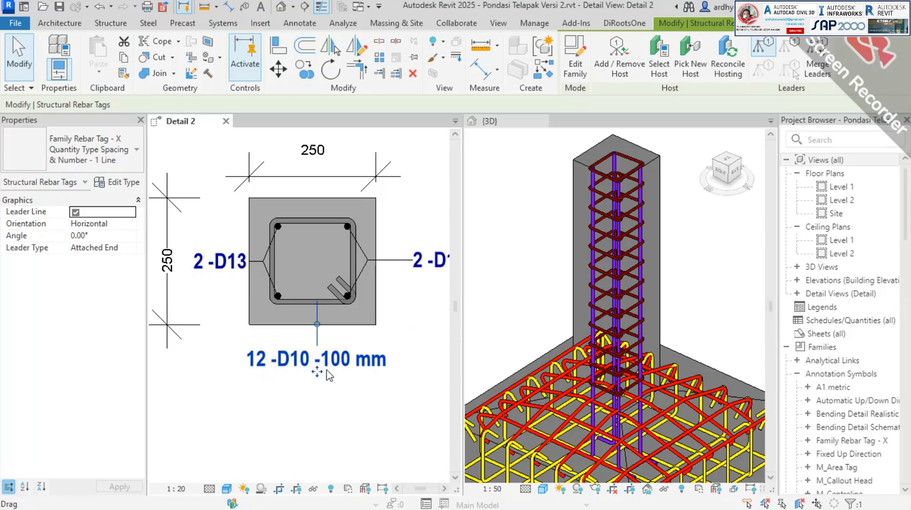
{"action": "left_click", "coordinate": [336, 410]}
Select the column's stirrup set in the 3D view again, set its spacing to 125 mm and deselect it.
{"action": "scroll", "coordinate": [539, 242], "scroll_direction": "down", "scroll_amount": 3}
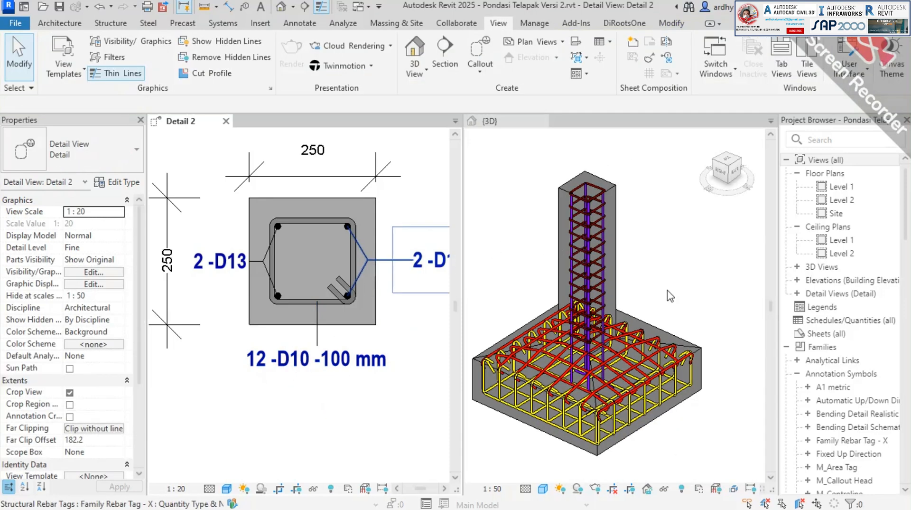
{"action": "left_click", "coordinate": [691, 260]}
{"action": "scroll", "coordinate": [691, 259], "scroll_direction": "up", "scroll_amount": 2}
{"action": "scroll", "coordinate": [347, 187], "scroll_direction": "down", "scroll_amount": 1}
{"action": "middle_click_drag", "start_coordinate": [408, 223], "coordinate": [391, 259]}
{"action": "middle_click_drag", "start_coordinate": [665, 234], "coordinate": [738, 264]}
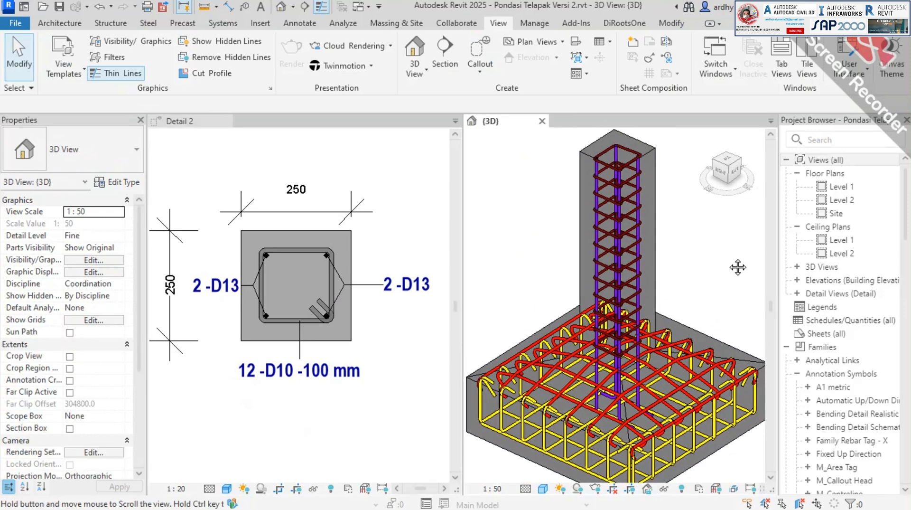
{"action": "left_click", "coordinate": [610, 170]}
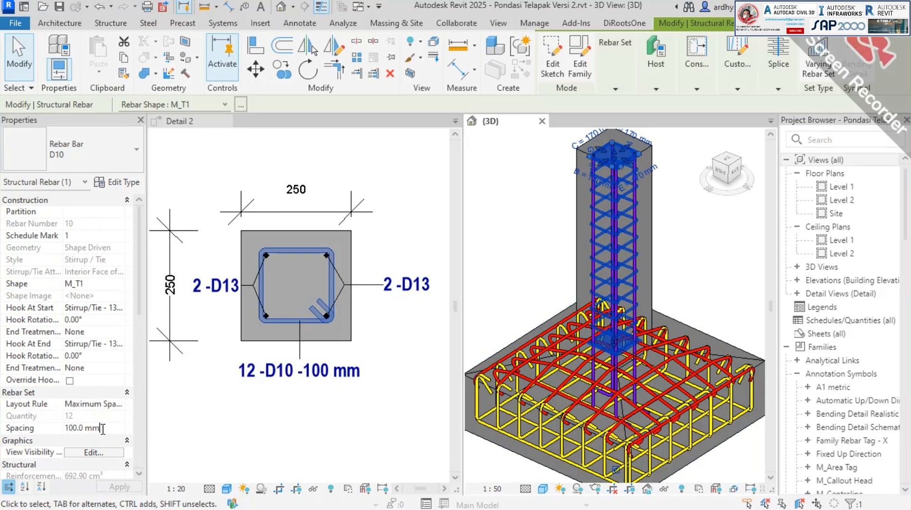
{"action": "left_click", "coordinate": [86, 428]}
{"action": "type", "text": "125"}
{"action": "key", "text": "Return"}
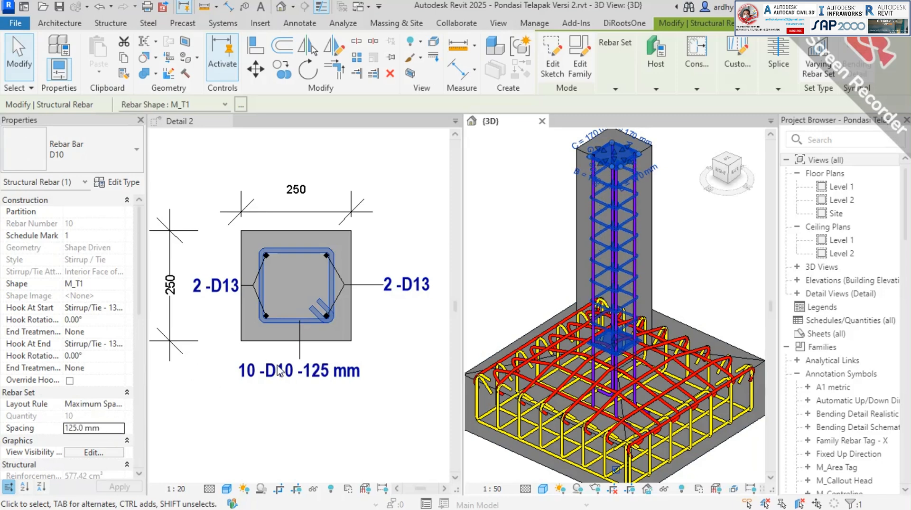
{"action": "left_click", "coordinate": [509, 256]}
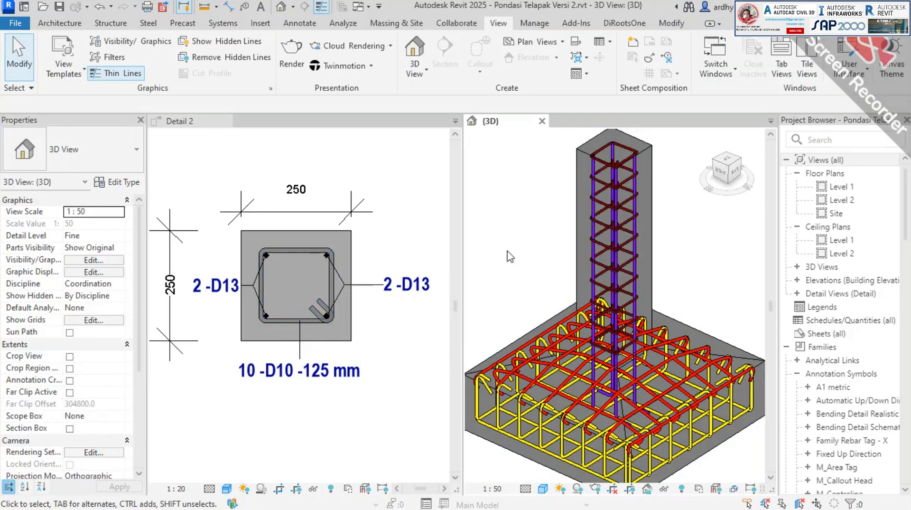
Place a Realistic bending detail of the column's D10 stirrup below its tag in Detail 2, with the angle at 0.00°.
{"action": "left_click", "coordinate": [395, 161]}
{"action": "middle_click_drag", "start_coordinate": [413, 194], "coordinate": [414, 161]}
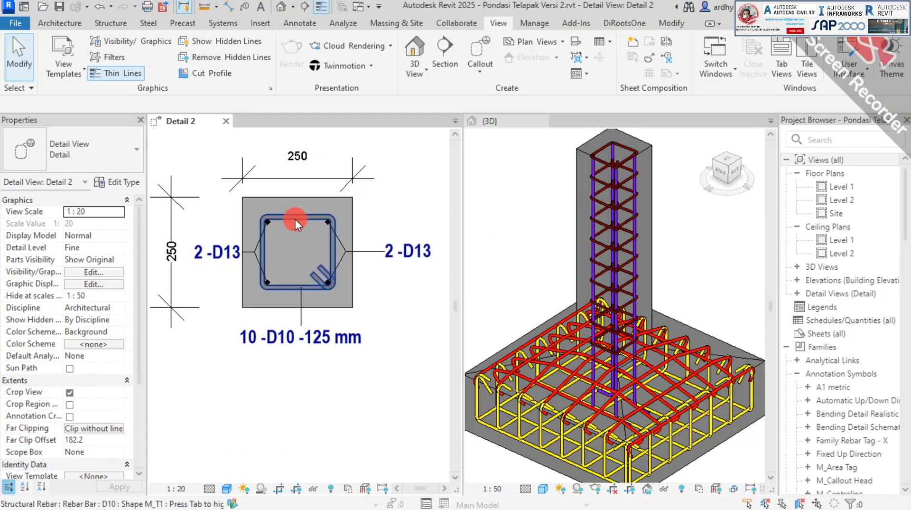
{"action": "left_click", "coordinate": [297, 219]}
{"action": "scroll", "coordinate": [313, 220], "scroll_direction": "down", "scroll_amount": 1}
{"action": "left_click", "coordinate": [356, 234]}
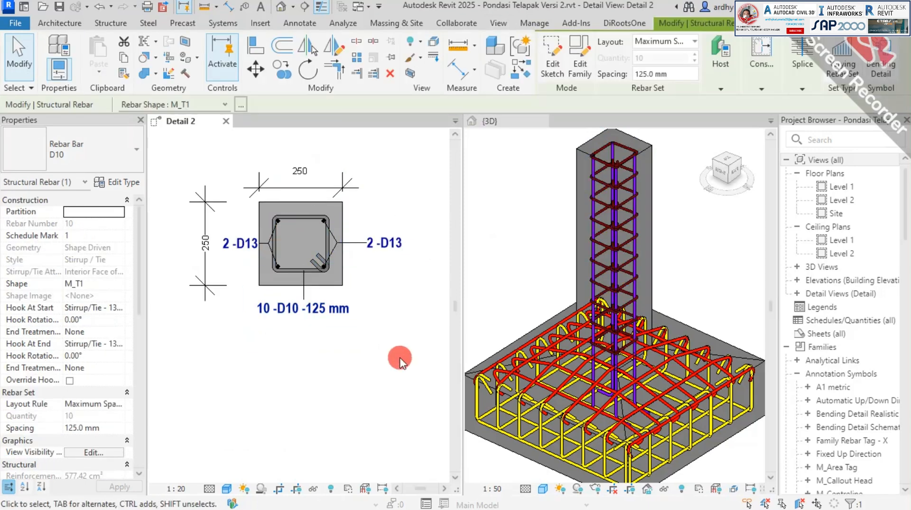
{"action": "scroll", "coordinate": [306, 258], "scroll_direction": "up", "scroll_amount": 1}
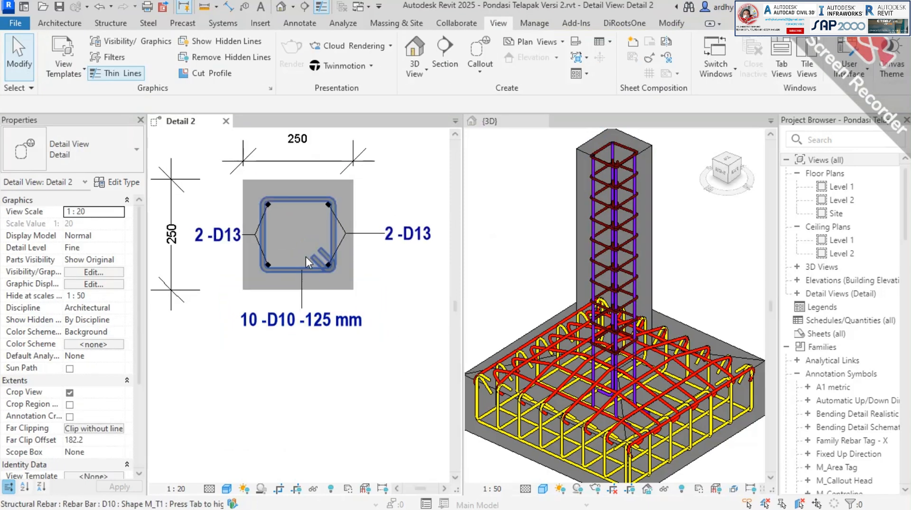
{"action": "left_click", "coordinate": [312, 199]}
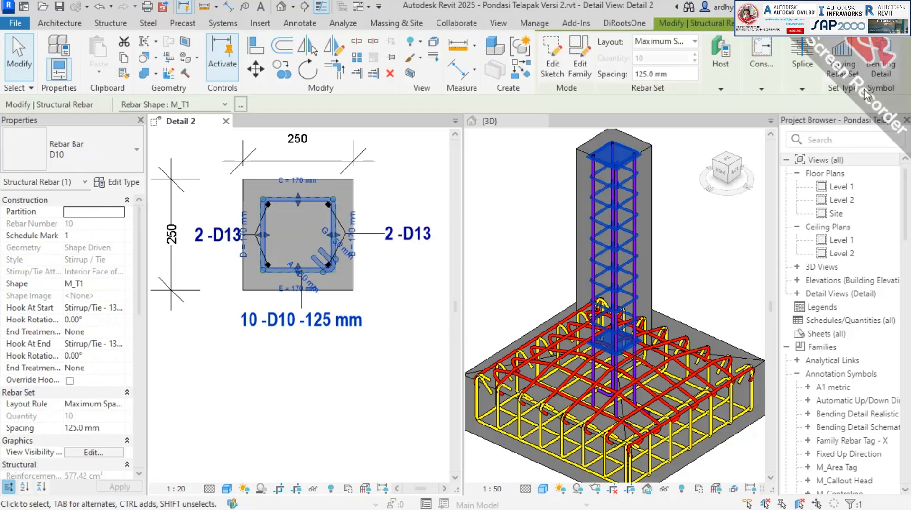
{"action": "left_click", "coordinate": [881, 67]}
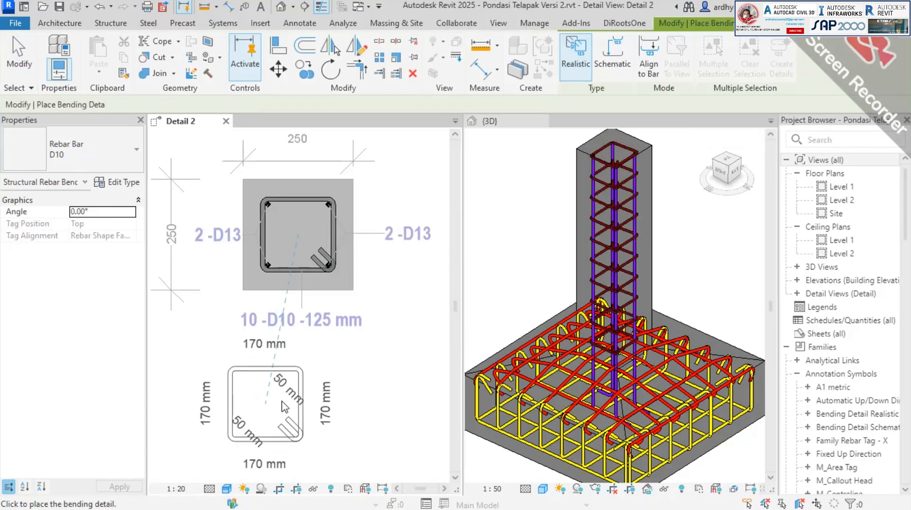
{"action": "left_click", "coordinate": [296, 405]}
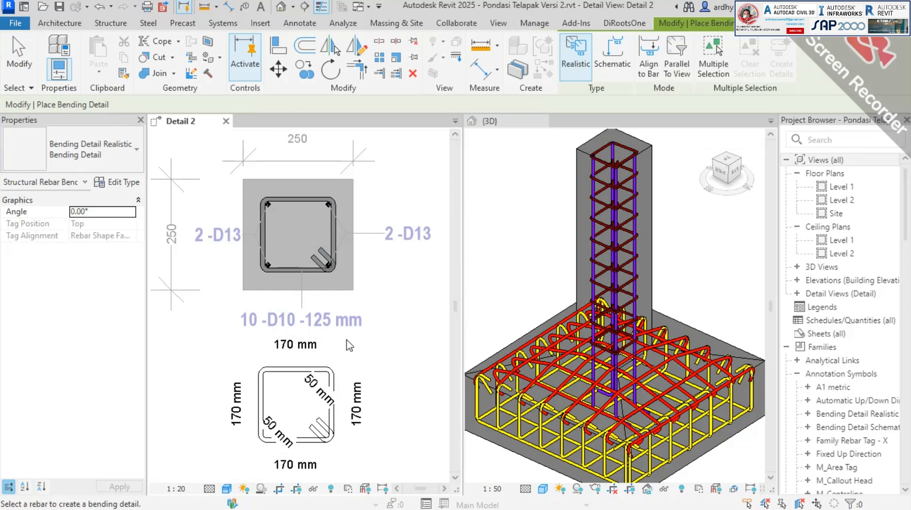
{"action": "key", "text": "Escape"}
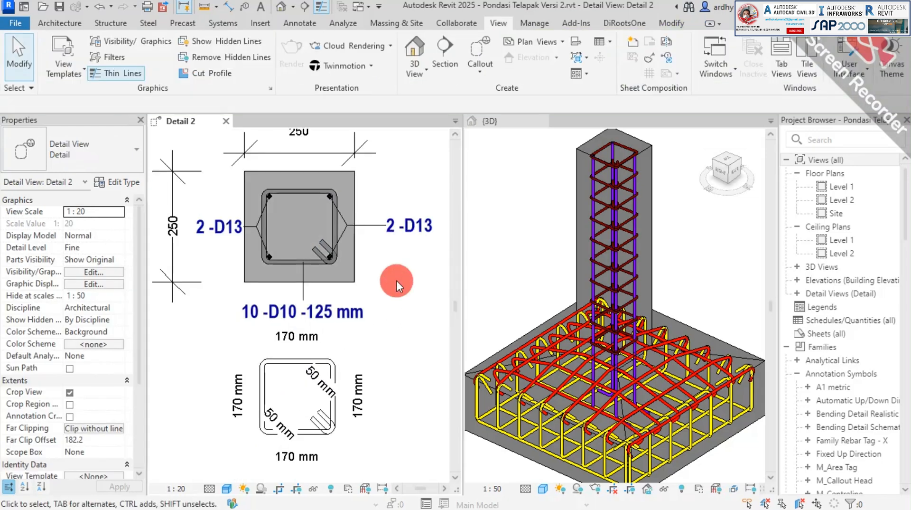
Examine the tagged column section and stirrup bending detail in Detail 2 alongside the column and footing reinforcement in the 3D view.
{"action": "scroll", "coordinate": [397, 280], "scroll_direction": "down", "scroll_amount": 1}
{"action": "middle_click_drag", "start_coordinate": [406, 292], "coordinate": [401, 290]}
{"action": "middle_click_drag", "start_coordinate": [550, 258], "coordinate": [556, 238]}
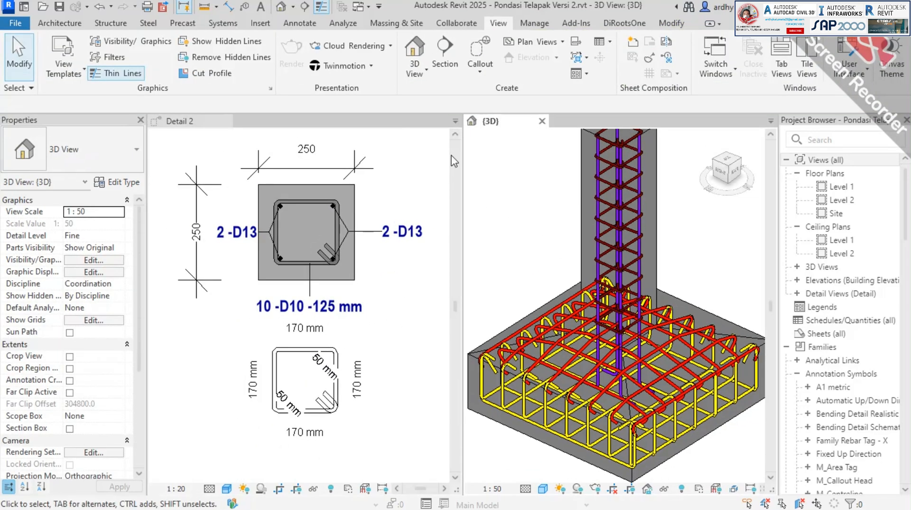
{"action": "left_click", "coordinate": [394, 313]}
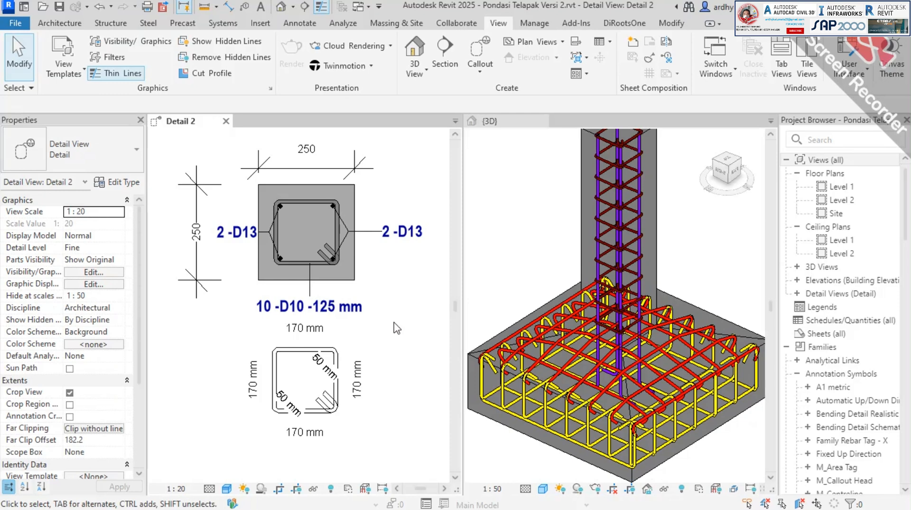
{"action": "left_click", "coordinate": [543, 211]}
{"action": "scroll", "coordinate": [543, 211], "scroll_direction": "down", "scroll_amount": 2}
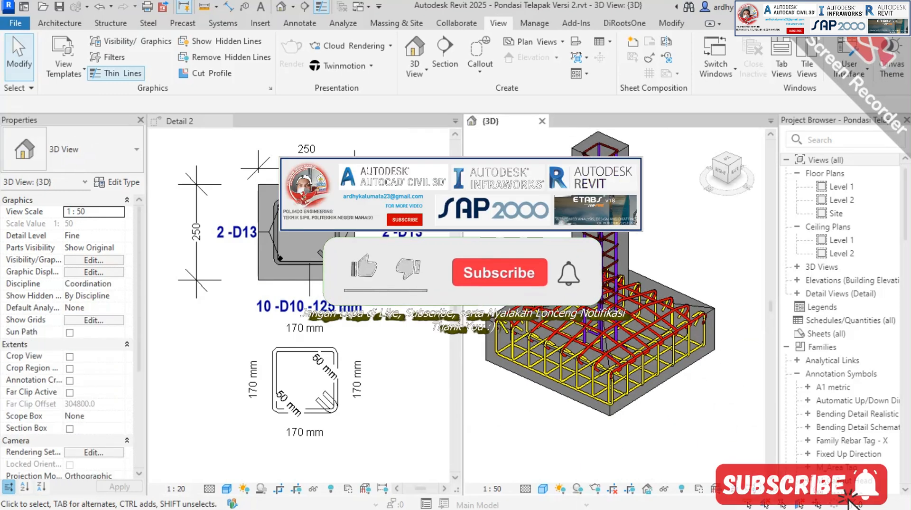
{"action": "middle_click_drag", "start_coordinate": [540, 216], "coordinate": [574, 239]}
{"action": "scroll", "coordinate": [574, 238], "scroll_direction": "up", "scroll_amount": 1}
{"action": "mouse_move", "coordinate": [412, 299]}
{"action": "middle_mouse_down"}
{"action": "mouse_move", "coordinate": [401, 310]}
{"action": "mouse_move", "coordinate": [411, 310]}
{"action": "middle_mouse_up"}
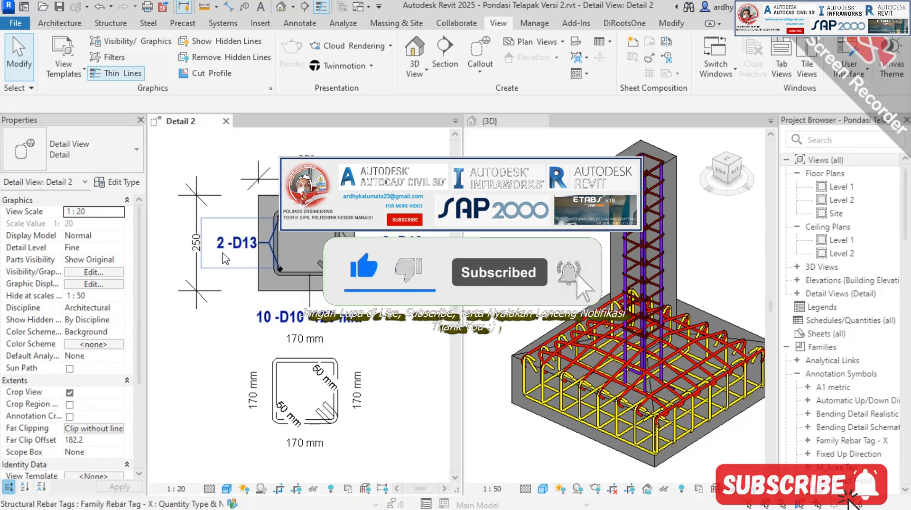
{"action": "left_click", "coordinate": [556, 285]}
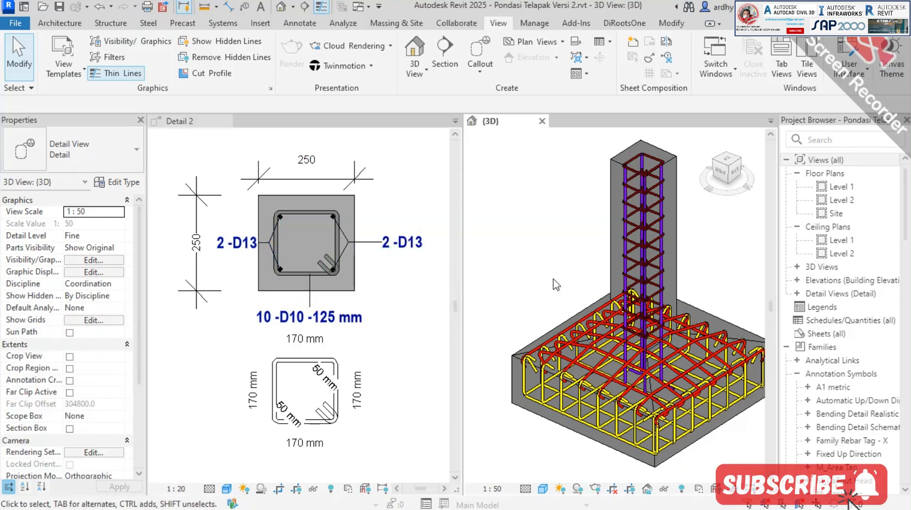
{"action": "middle_click_drag", "start_coordinate": [556, 285], "coordinate": [534, 273]}
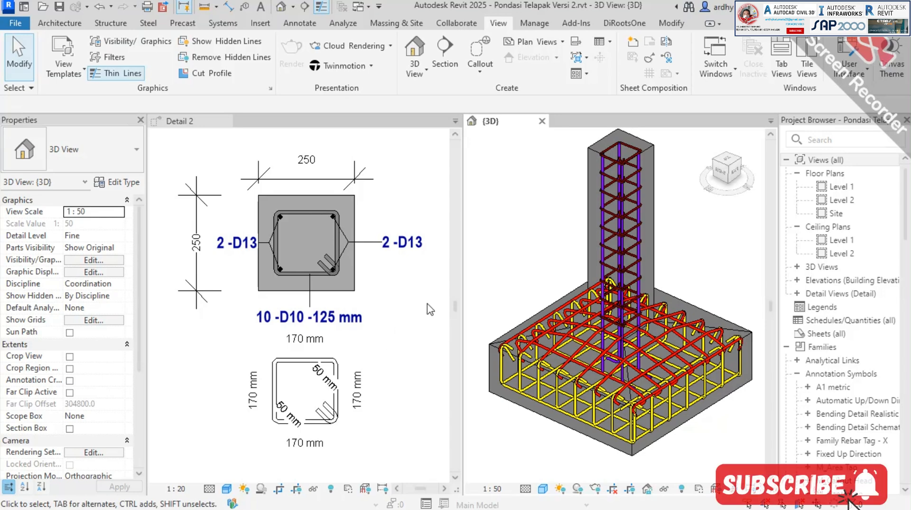
{"action": "left_click", "coordinate": [403, 161]}
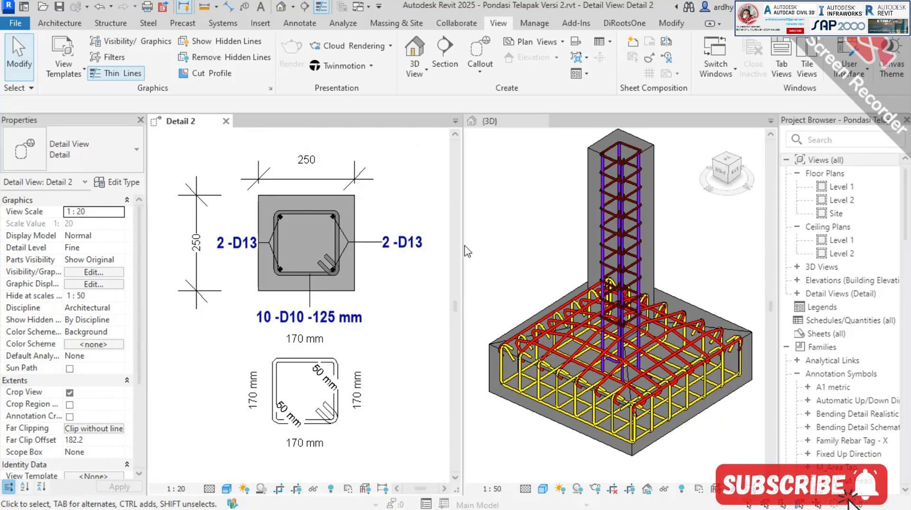
{"action": "left_click", "coordinate": [518, 182]}
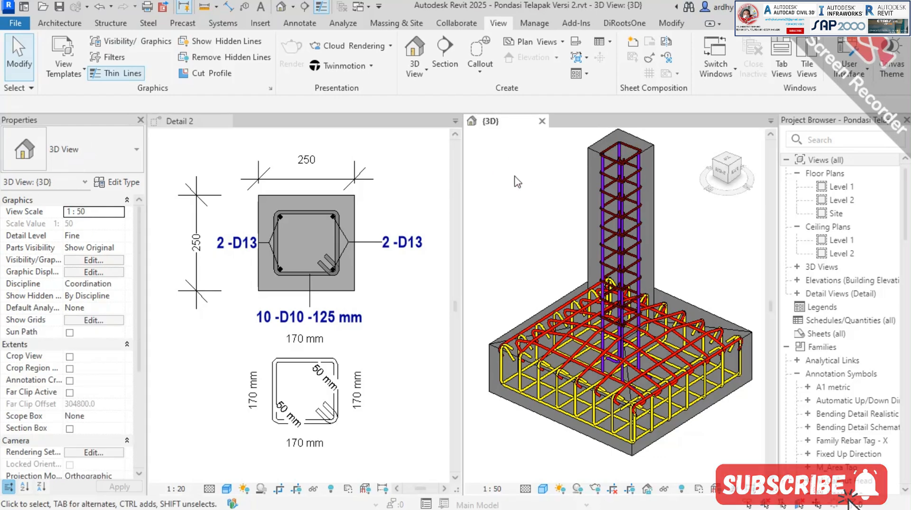